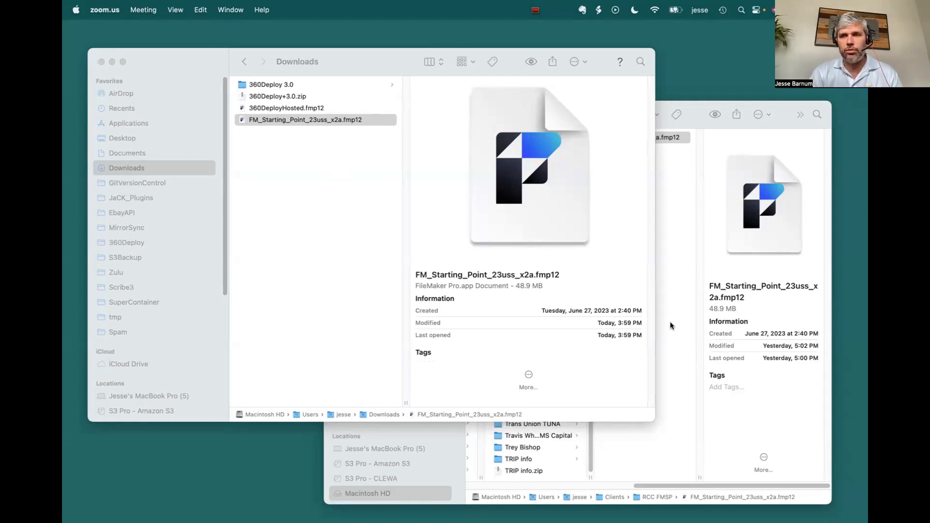
# Step: Switch to Terminal and replace the first shell window with a new one
pyautogui.moveTo(675, 518); pyautogui.dragTo(325, 154)
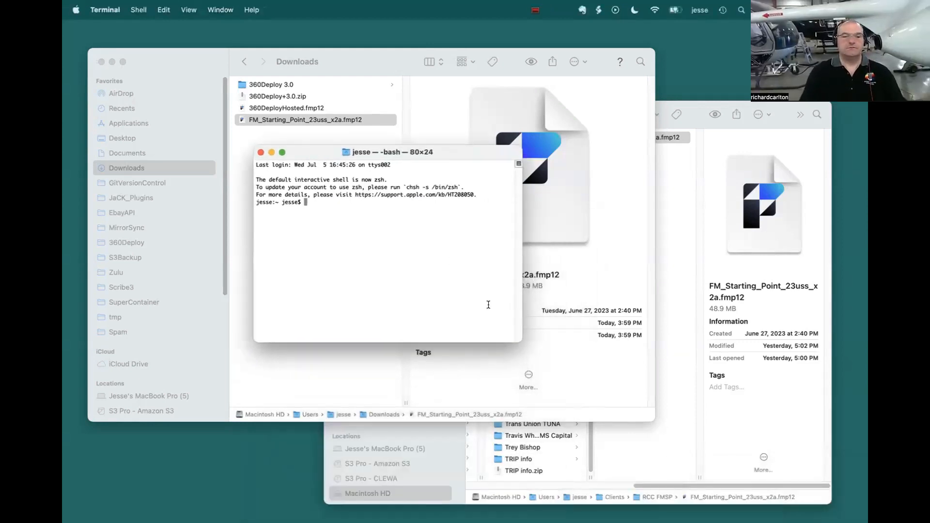
pyautogui.moveTo(522, 342); pyautogui.dragTo(664, 451)
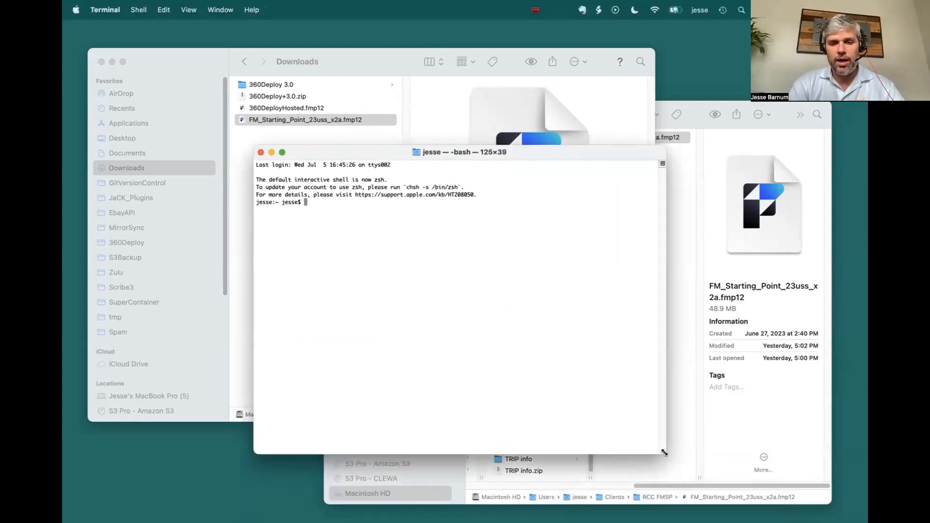
pyautogui.press('super+w')
pyautogui.press('super+n')
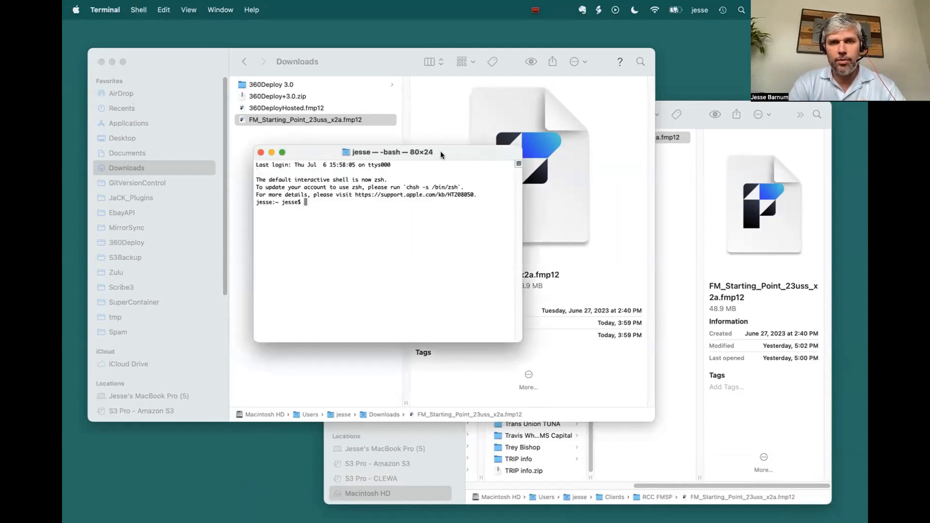
# Step: Connect over SSH to the server linux1.360works.com as the ubuntu user
pyautogui.moveTo(440, 152); pyautogui.dragTo(461, 186)
pyautogui.write('ssh ubuntu')
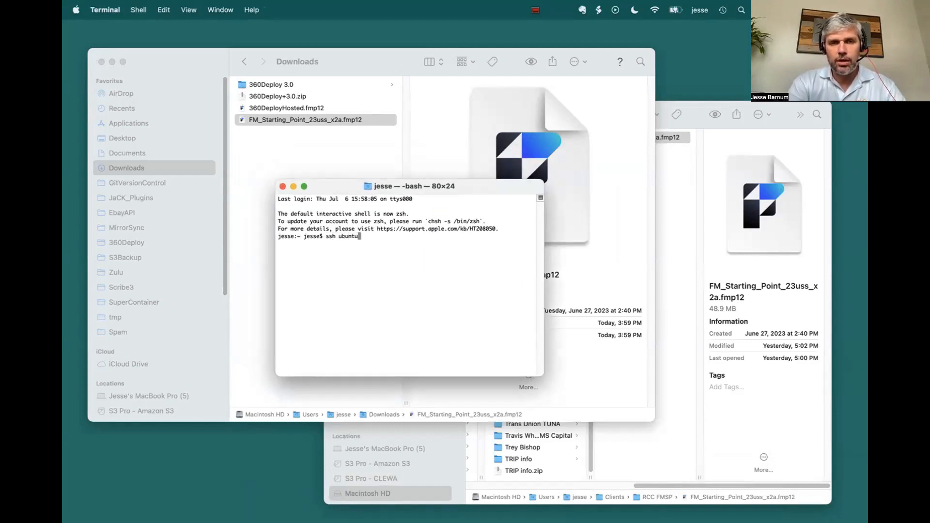
pyautogui.write('@linux1.36')
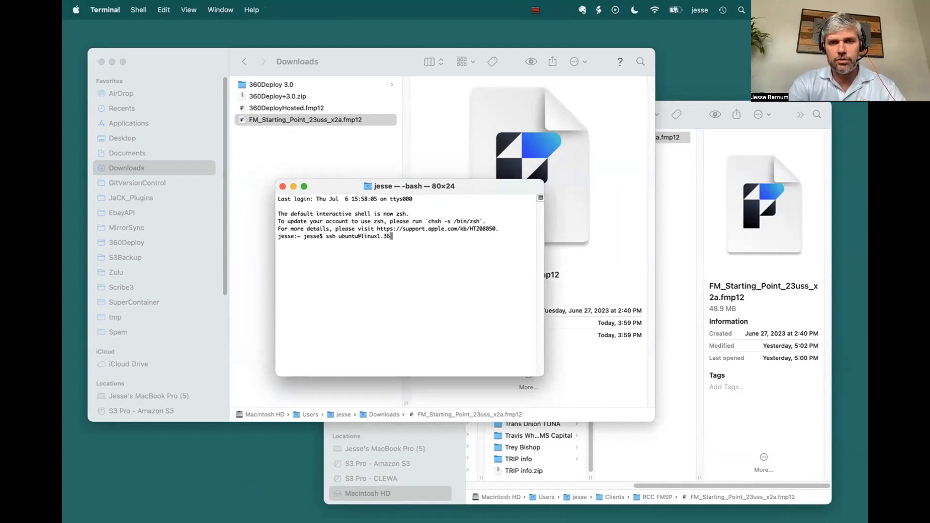
pyautogui.write('0works.com')
pyautogui.press('Return')
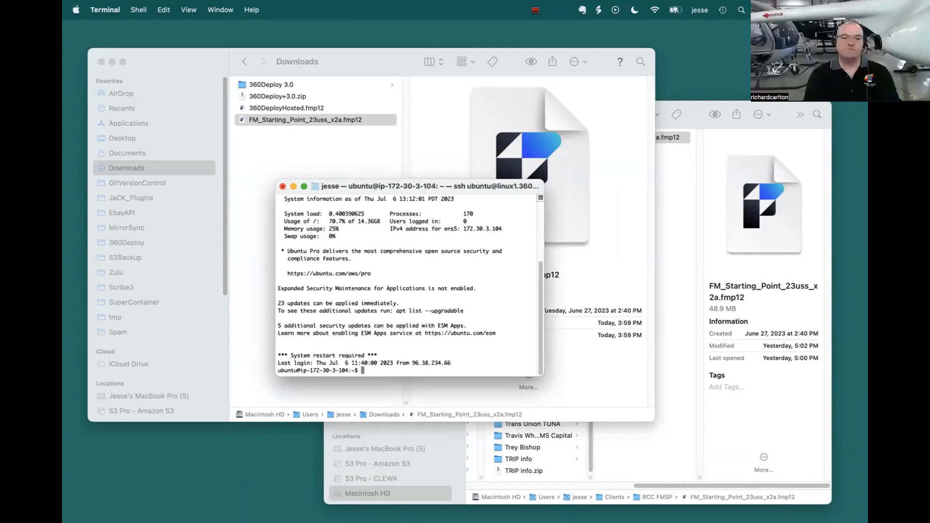
# Step: Enlarge the terminal window, and open Linux installation instructions.txt from the 360Deploy 3.0 folder in Downloads in an enlarged window
pyautogui.moveTo(536, 372); pyautogui.dragTo(656, 450)
pyautogui.moveTo(356, 190); pyautogui.dragTo(441, 208)
pyautogui.click(271, 120)
pyautogui.click(261, 85)
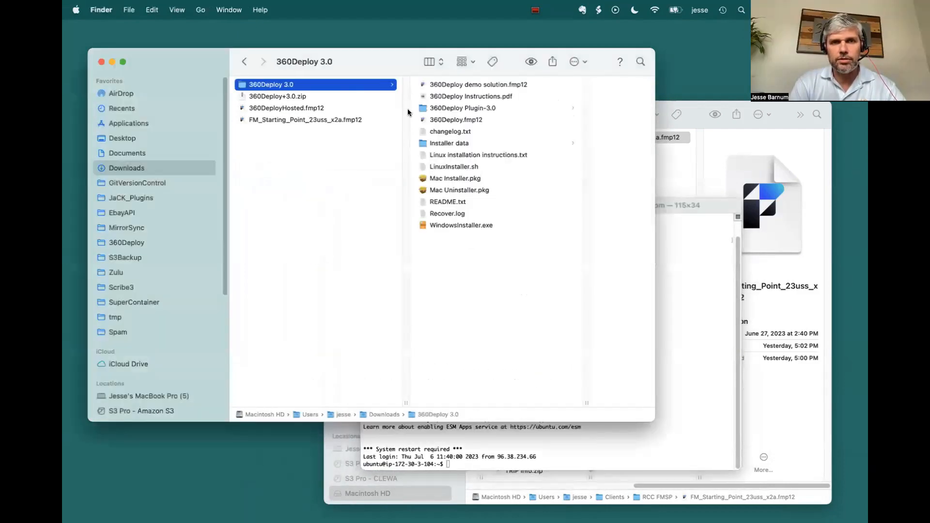
pyautogui.doubleClick(423, 154)
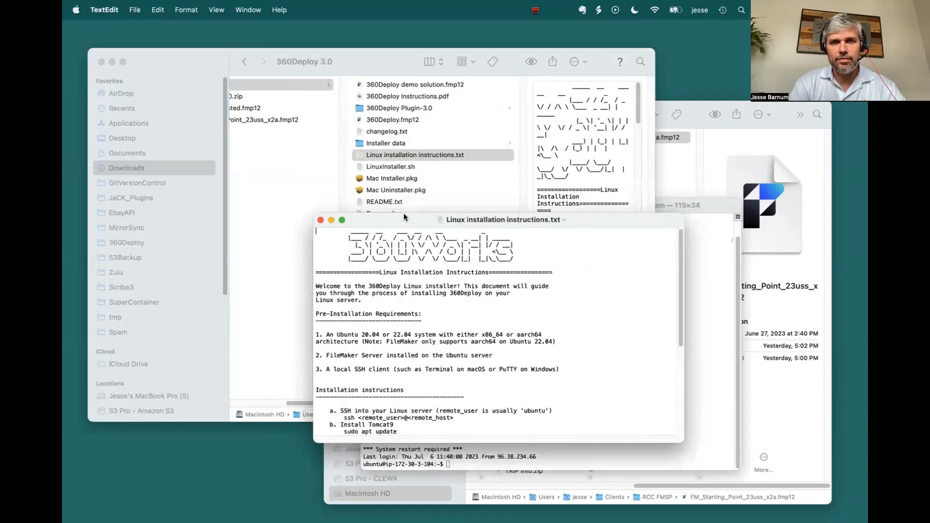
pyautogui.moveTo(405, 214); pyautogui.dragTo(186, 46)
pyautogui.moveTo(445, 267); pyautogui.dragTo(506, 458)
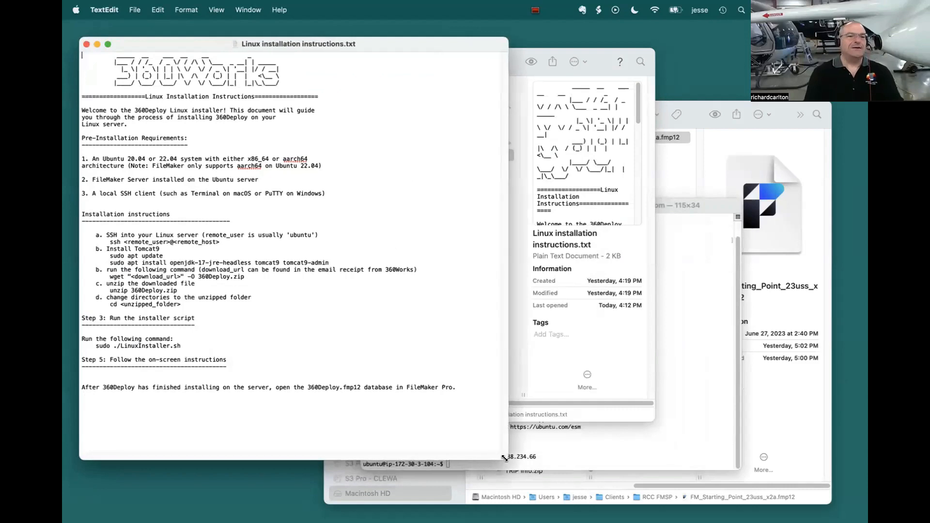
# Step: Review the pre-installation requirements and the SSH login line in the Linux installation instructions
pyautogui.click(714, 433)
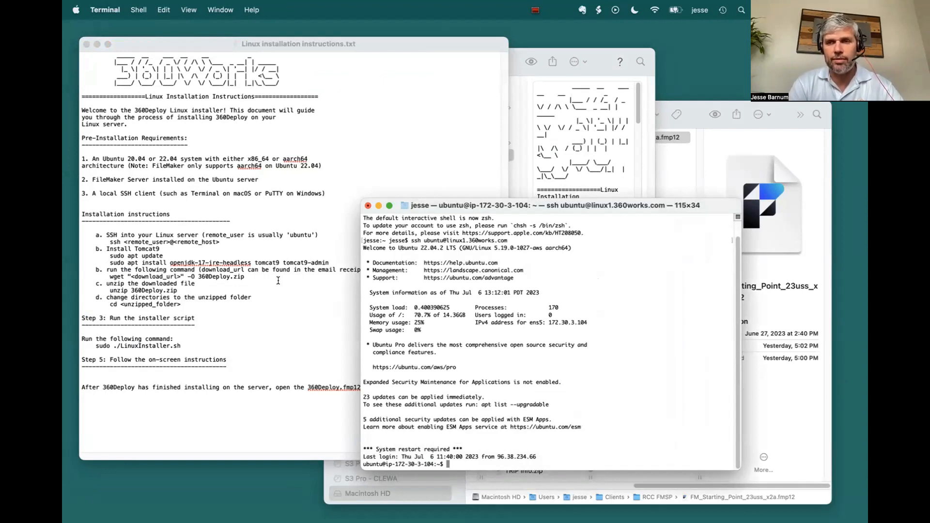
pyautogui.press('Return')
pyautogui.press('Return')
pyautogui.press('Return')
pyautogui.press('Return')
pyautogui.press('Return')
pyautogui.press('Return')
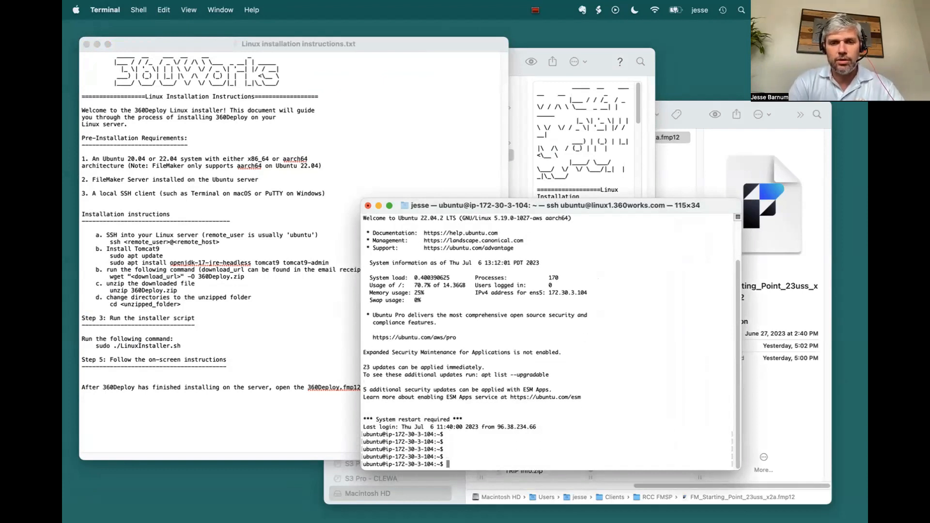
pyautogui.click(111, 140)
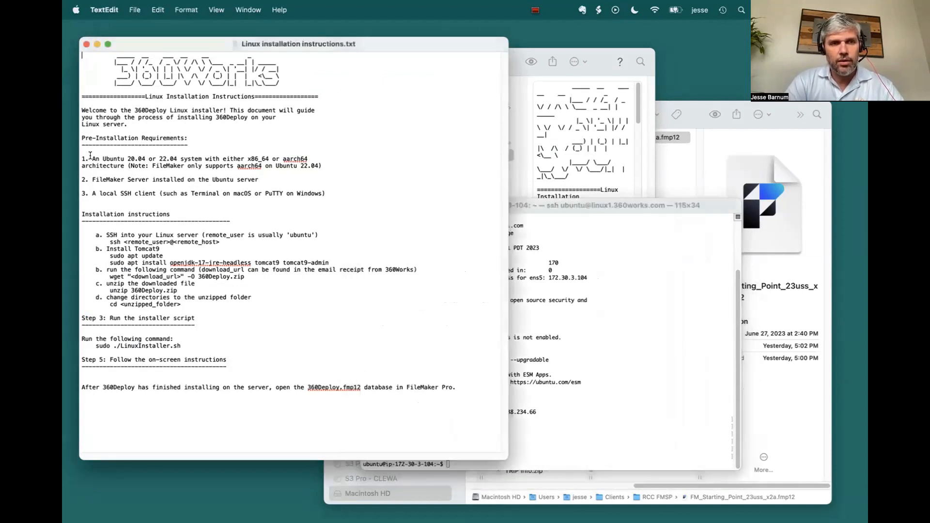
pyautogui.tripleClick(85, 158)
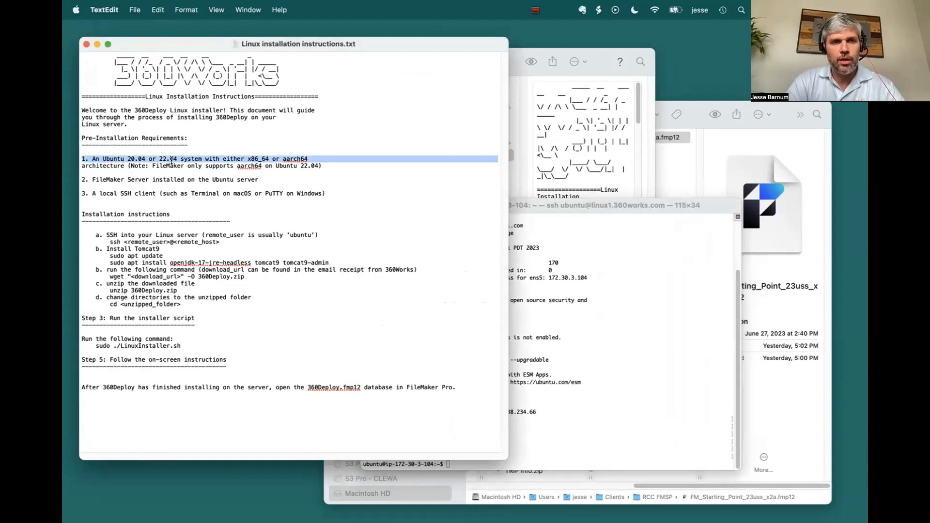
pyautogui.tripleClick(141, 179)
pyautogui.tripleClick(128, 194)
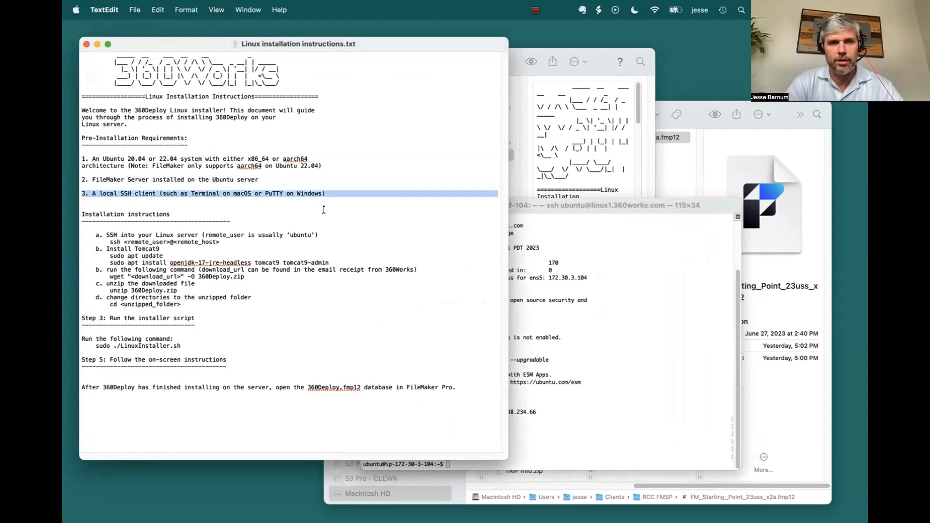
pyautogui.moveTo(121, 241); pyautogui.dragTo(263, 242)
pyautogui.click(602, 359)
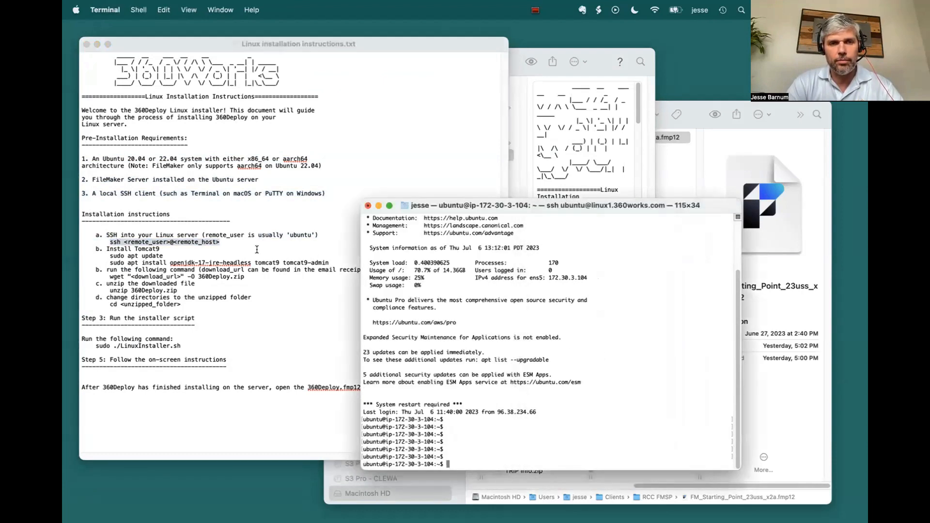
# Step: Copy the sudo apt update command from the instructions and run it on the server
pyautogui.moveTo(111, 256); pyautogui.dragTo(163, 256)
pyautogui.press('super+c')
pyautogui.click(630, 331)
pyautogui.press('super+v')
pyautogui.press('Return')
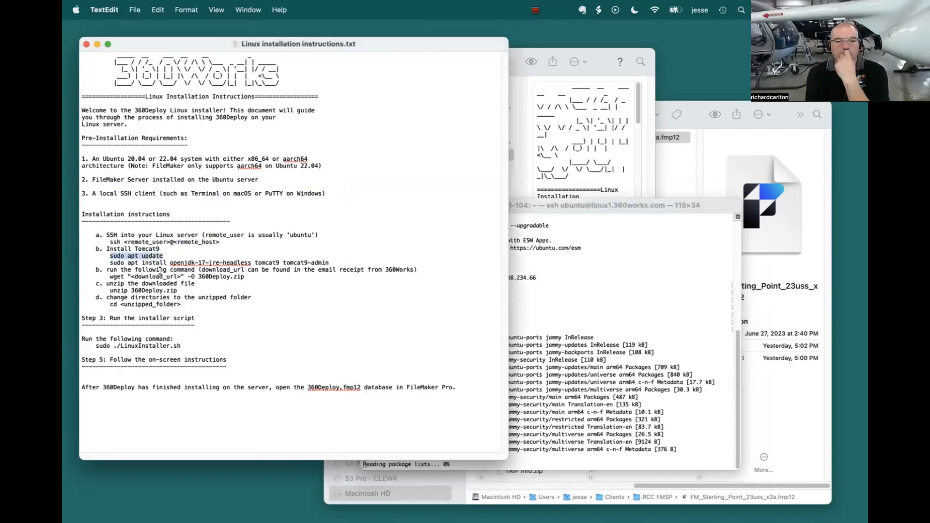
# Step: Copy the sudo apt install openjdk-17-jre-headless tomcat9 tomcat9-admin command from the instructions and run it on the server
pyautogui.click(180, 270)
pyautogui.moveTo(111, 263); pyautogui.dragTo(329, 263)
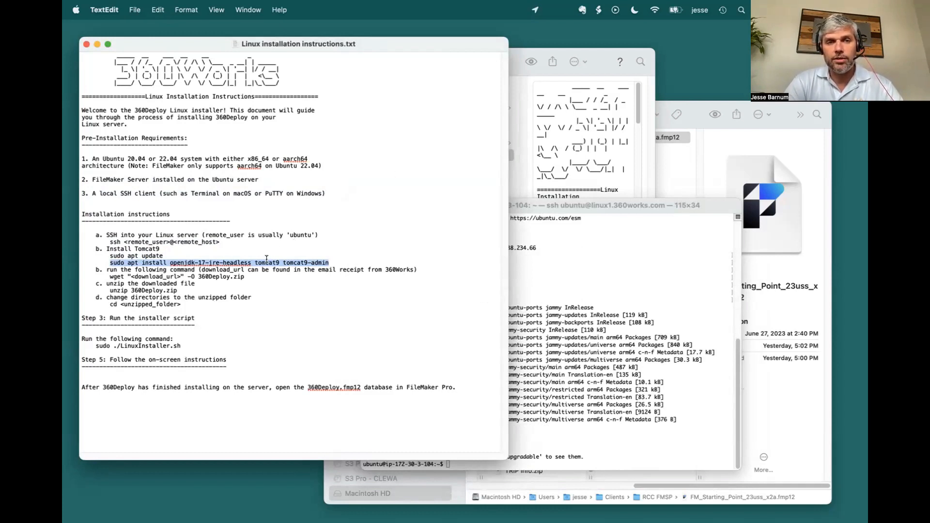
pyautogui.click(597, 316)
pyautogui.press('Return')
pyautogui.press('Return')
pyautogui.press('Return')
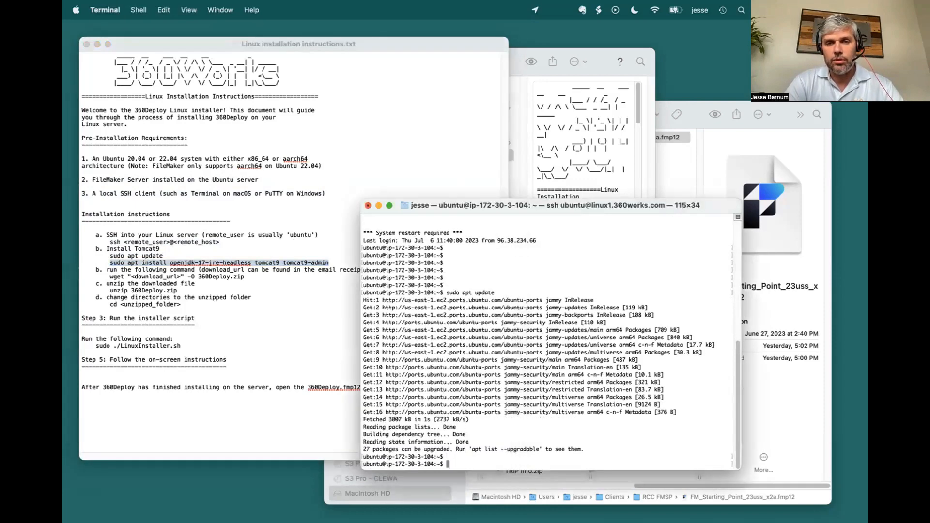
pyautogui.press('super+v')
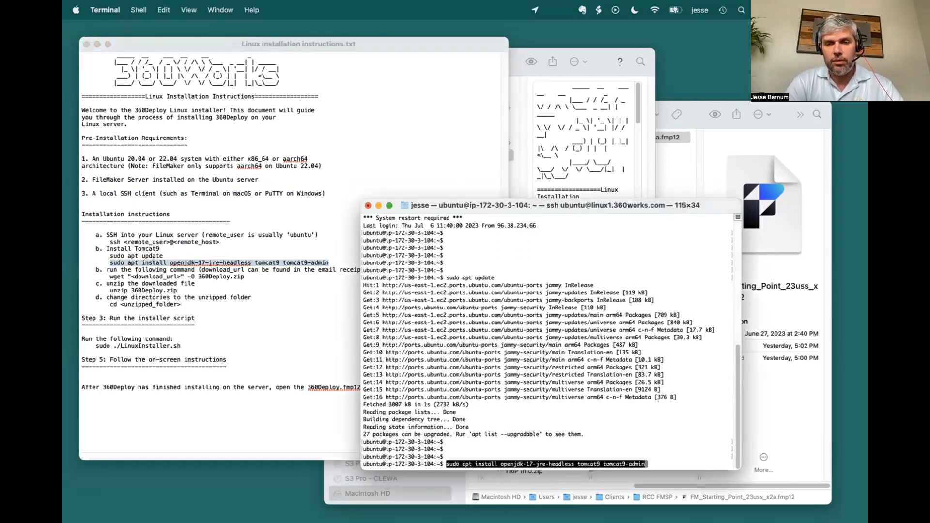
pyautogui.press('Return')
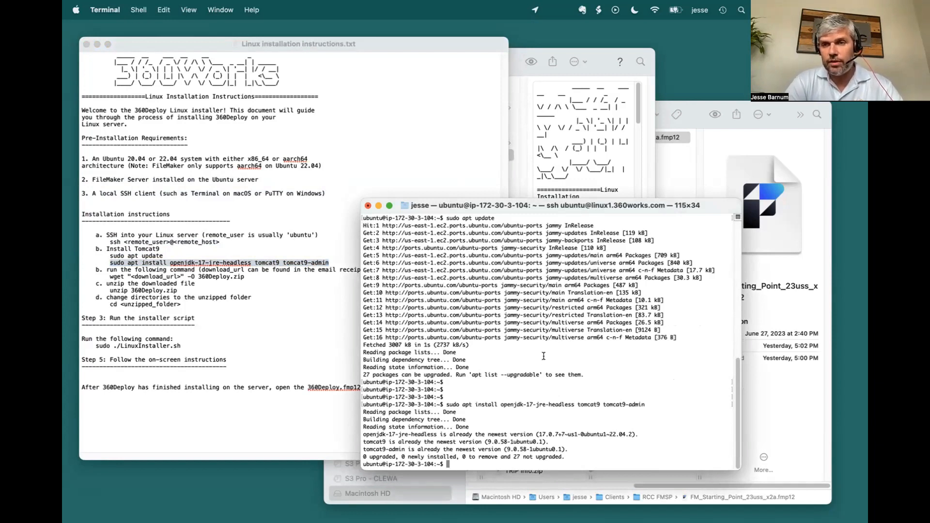
pyautogui.press('Return')
pyautogui.press('Return')
pyautogui.press('Return')
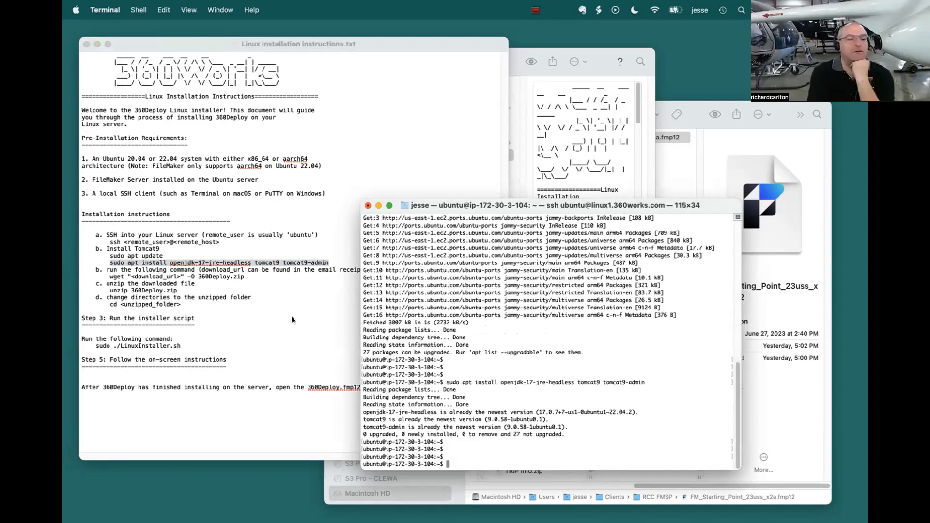
# Step: Copy the wget command for 360Deploy.zip to the server prompt and remove its quoted download_url placeholder
pyautogui.click(264, 297)
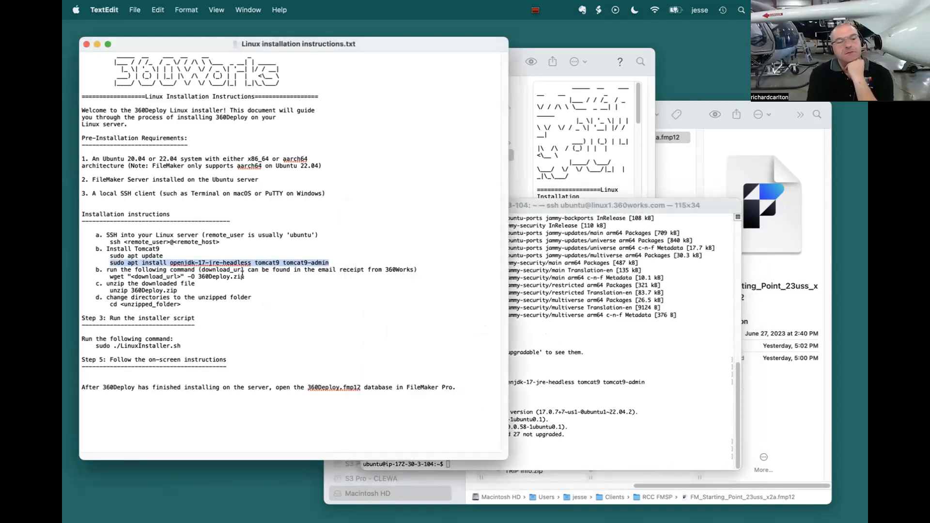
pyautogui.moveTo(244, 277); pyautogui.dragTo(109, 276)
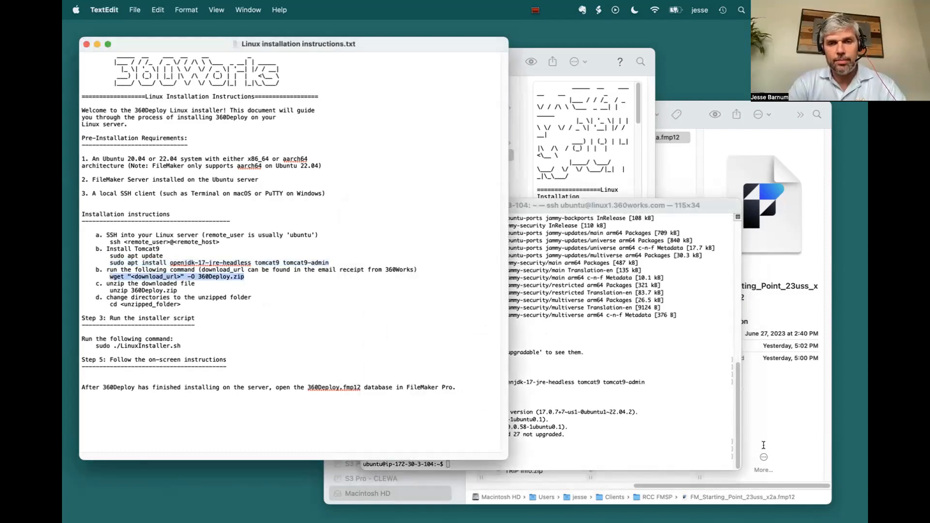
pyautogui.click(639, 400)
pyautogui.press('super+v')
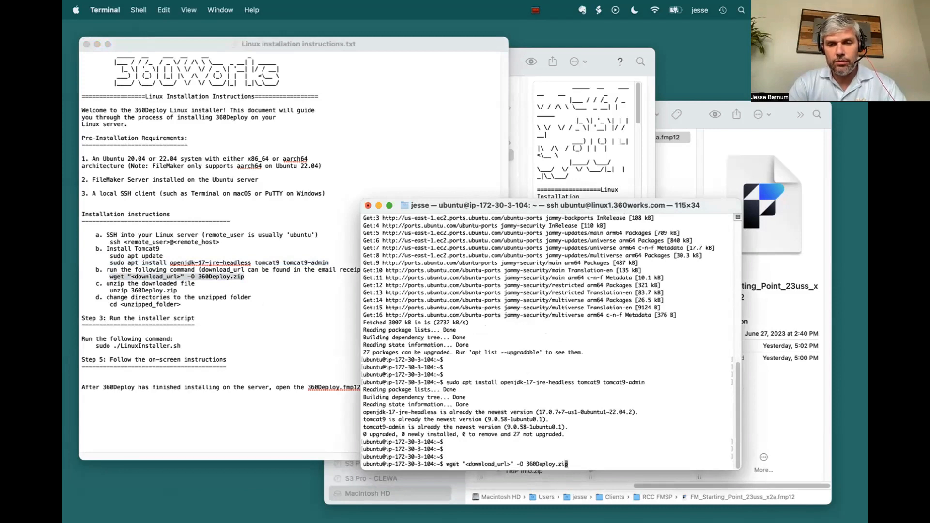
pyautogui.press('Left')
pyautogui.press('Left')
pyautogui.press('Left')
pyautogui.press('Left')
pyautogui.press('Left')
pyautogui.press('Left')
pyautogui.press('Left')
pyautogui.press('Left')
pyautogui.press('Left')
pyautogui.press('Left')
pyautogui.press('Left')
pyautogui.press('Left')
pyautogui.press('Left')
pyautogui.press('Left')
pyautogui.press('Left')
pyautogui.press('BackSpace')
pyautogui.press('BackSpace')
pyautogui.press('BackSpace')
pyautogui.press('BackSpace')
pyautogui.press('BackSpace')
pyautogui.press('BackSpace')
pyautogui.press('BackSpace')
pyautogui.press('BackSpace')
pyautogui.press('BackSpace')
pyautogui.press('BackSpace')
pyautogui.press('BackSpace')
pyautogui.press('BackSpace')
pyautogui.press('BackSpace')
pyautogui.press('BackSpace')
pyautogui.press('BackSpace')
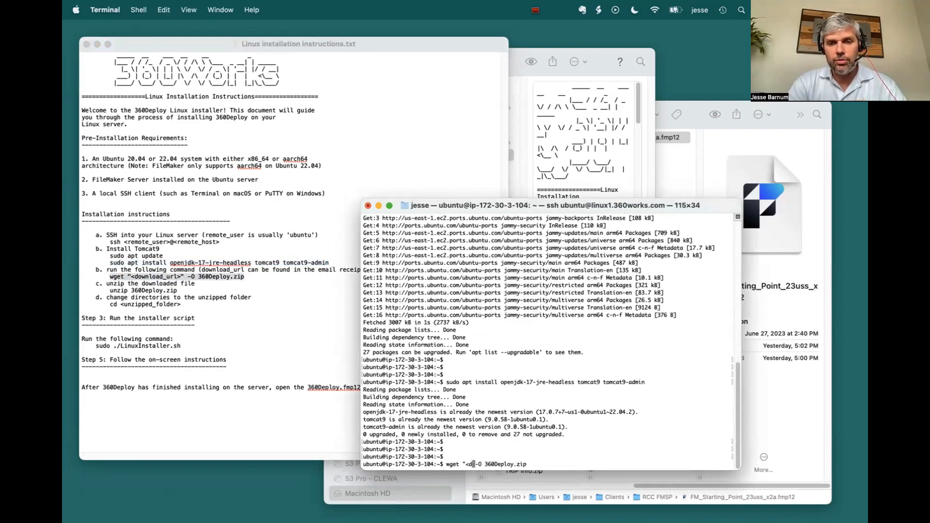
pyautogui.press('BackSpace')
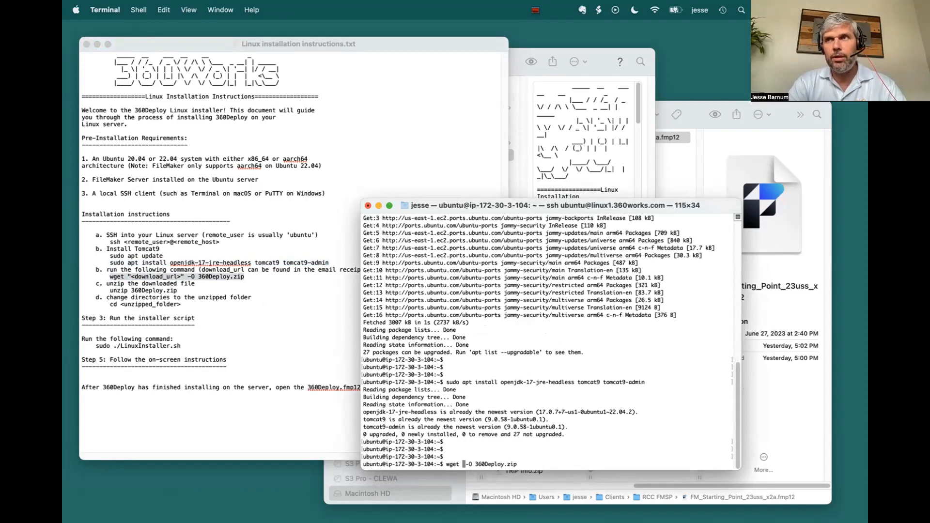
pyautogui.press('super+Tab')
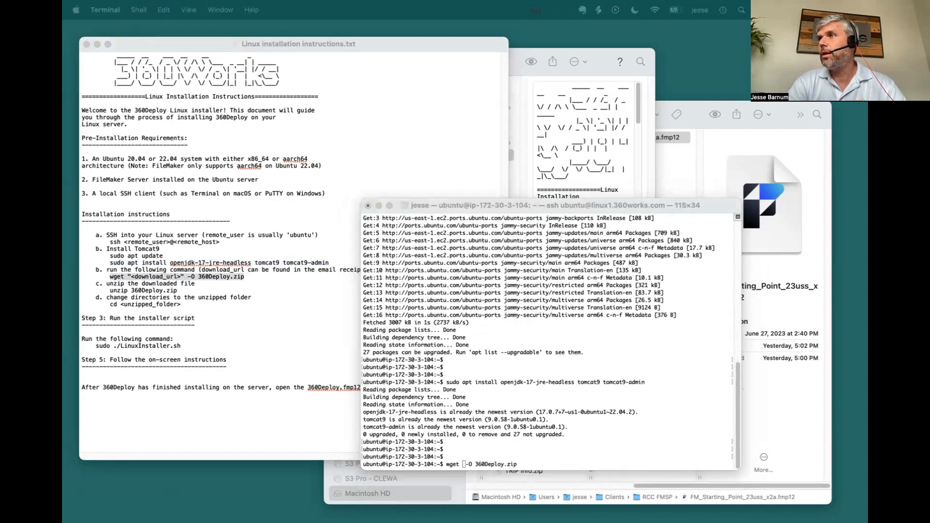
pyautogui.press('super+Tab')
pyautogui.press('super+v')
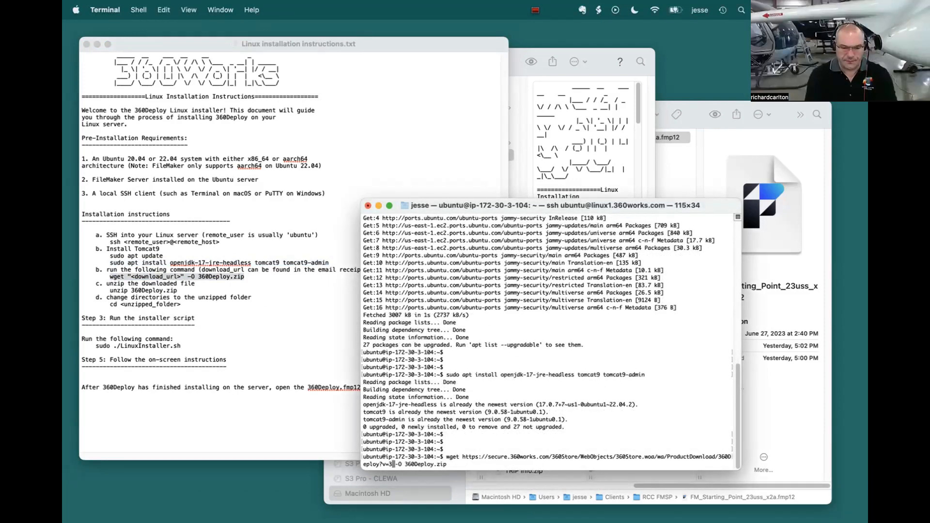
pyautogui.press('Return')
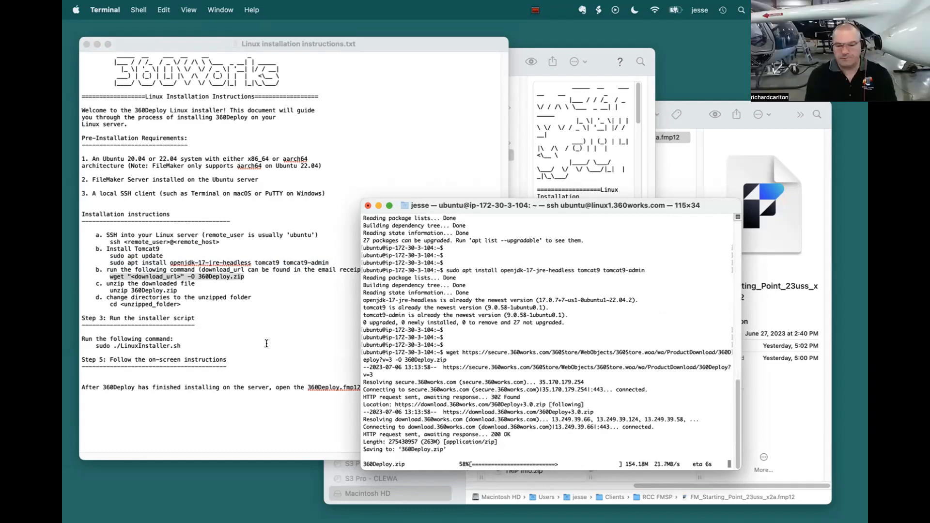
# Step: Copy the unzip 360Deploy.zip command from the instructions and run it on the server
pyautogui.click(113, 290)
pyautogui.moveTo(110, 290); pyautogui.dragTo(178, 291)
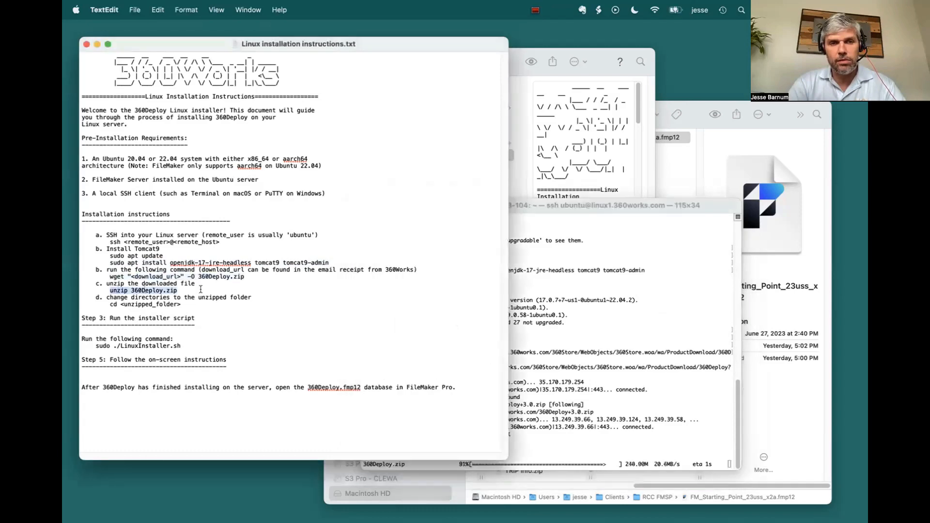
pyautogui.click(459, 298)
pyautogui.press('Return')
pyautogui.press('Return')
pyautogui.press('super+v')
pyautogui.press('Return')
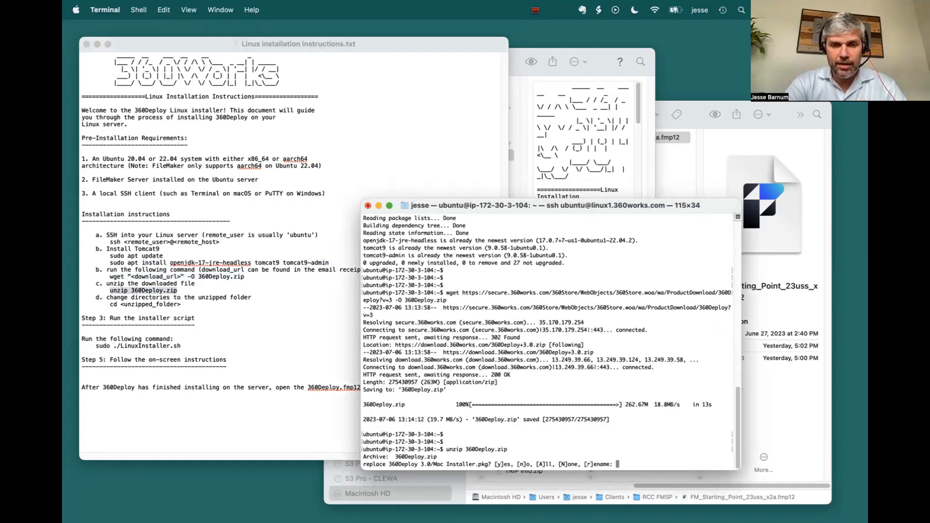
# Step: Allow unzip to replace Mac Installer.pkg and all other existing files, and widen the terminal window
pyautogui.write('y')
pyautogui.press('Return')
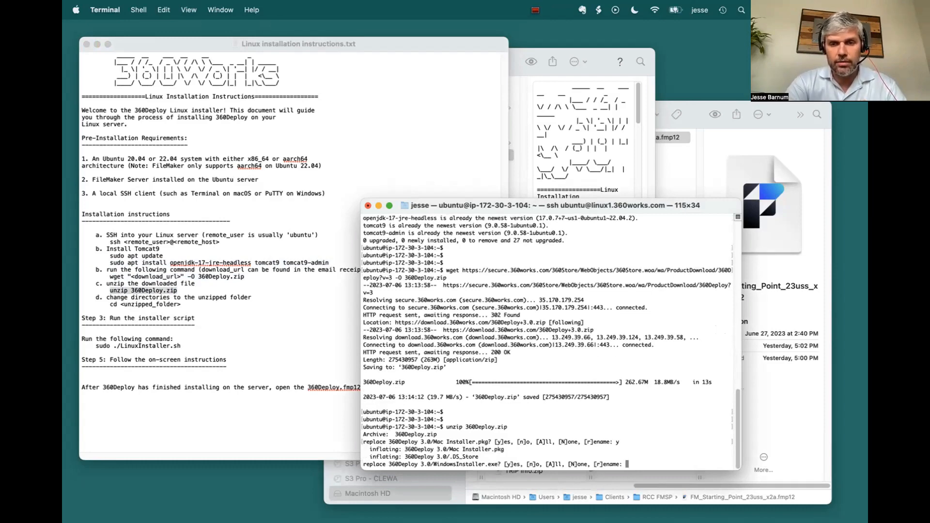
pyautogui.write('A')
pyautogui.press('Return')
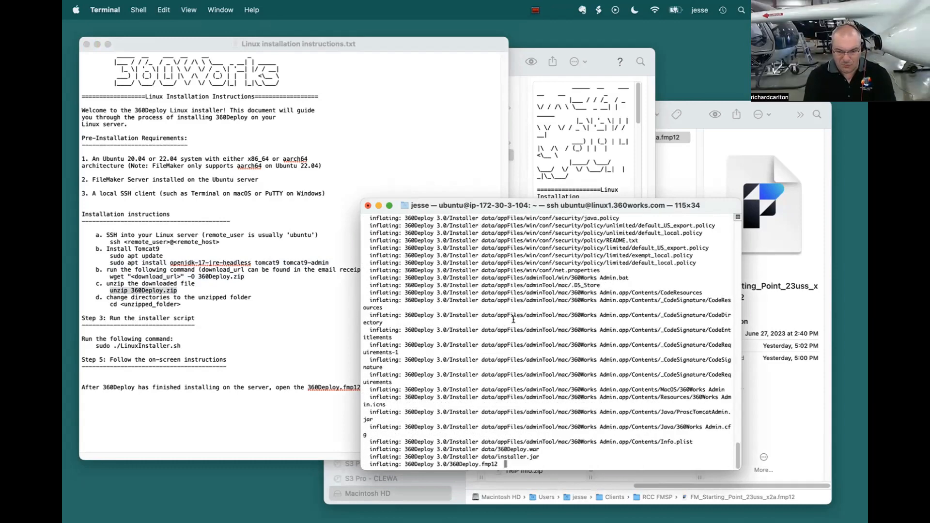
pyautogui.moveTo(359, 196); pyautogui.dragTo(304, 201)
pyautogui.press('Return')
pyautogui.press('Return')
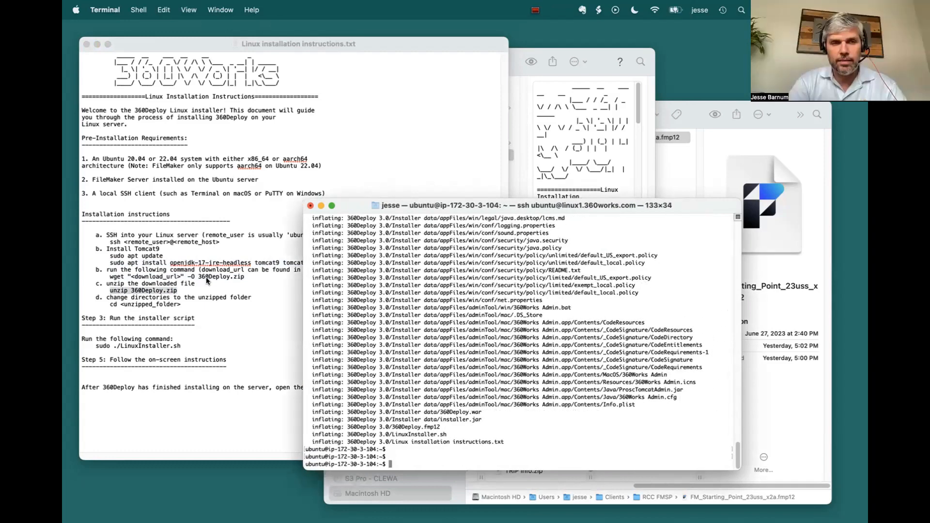
# Step: Change into the unzipped 360Deploy 3.0 folder and list its contents in long format
pyautogui.click(220, 272)
pyautogui.click(559, 371)
pyautogui.write('cd 3')
pyautogui.press('Tab')
pyautogui.press('Return')
pyautogui.write('ls -l')
pyautogui.press('Return')
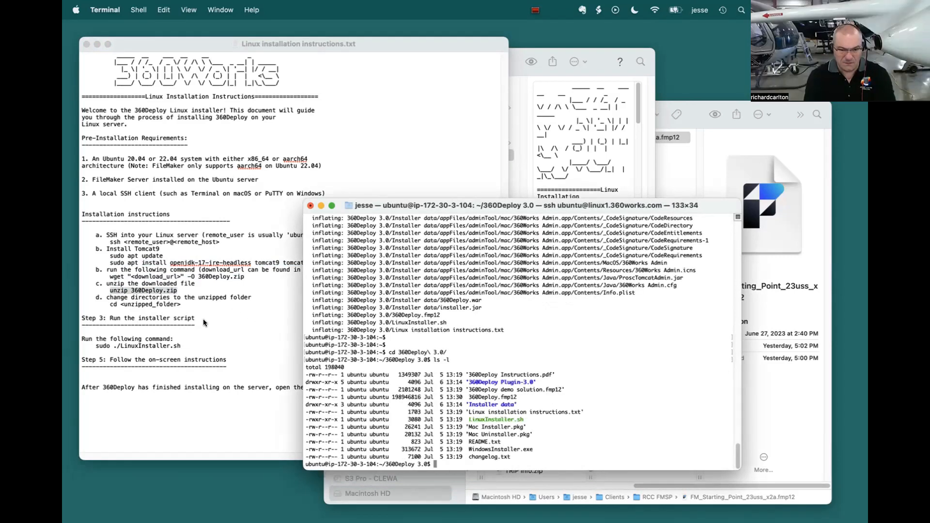
# Step: Copy the sudo ./LinuxInstaller.sh command from the instructions and run it on the server
pyautogui.click(176, 344)
pyautogui.moveTo(180, 345); pyautogui.dragTo(103, 344)
pyautogui.press('super+c')
pyautogui.click(579, 332)
pyautogui.press('Return')
pyautogui.press('Return')
pyautogui.press('Return')
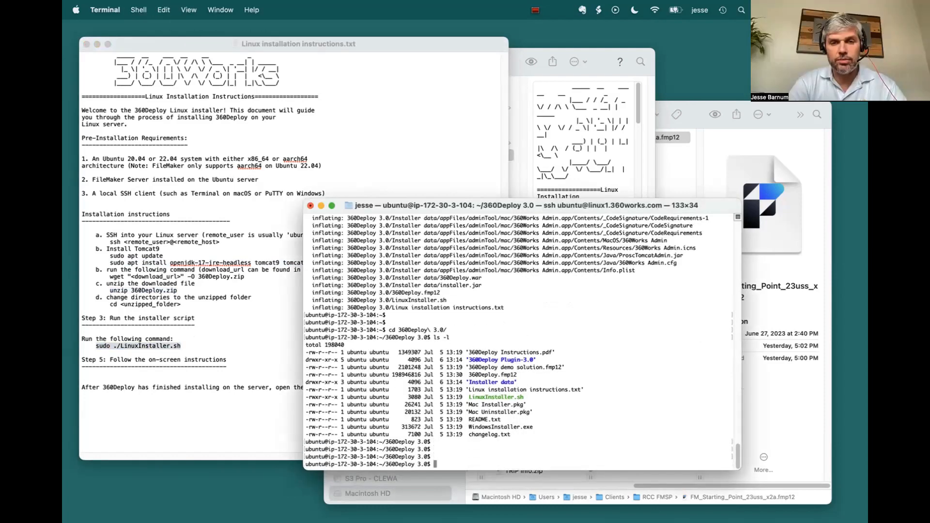
pyautogui.press('super+v')
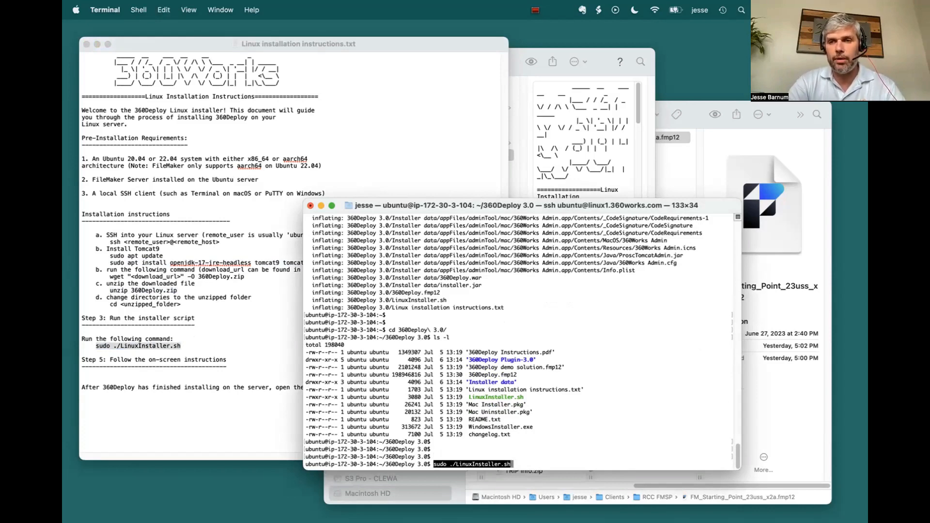
pyautogui.press('Return')
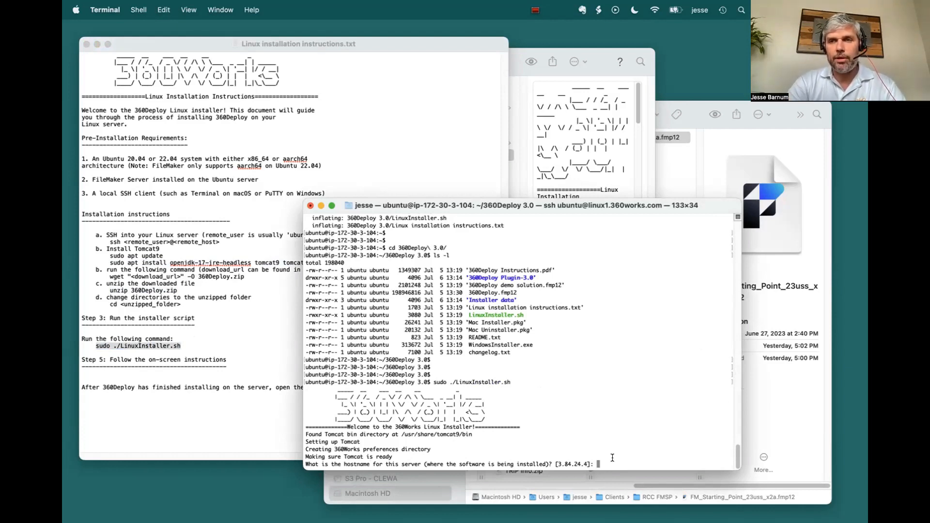
# Step: Give the installer linux1.360works.com as the server's hostname
pyautogui.write('linux1.360works.com')
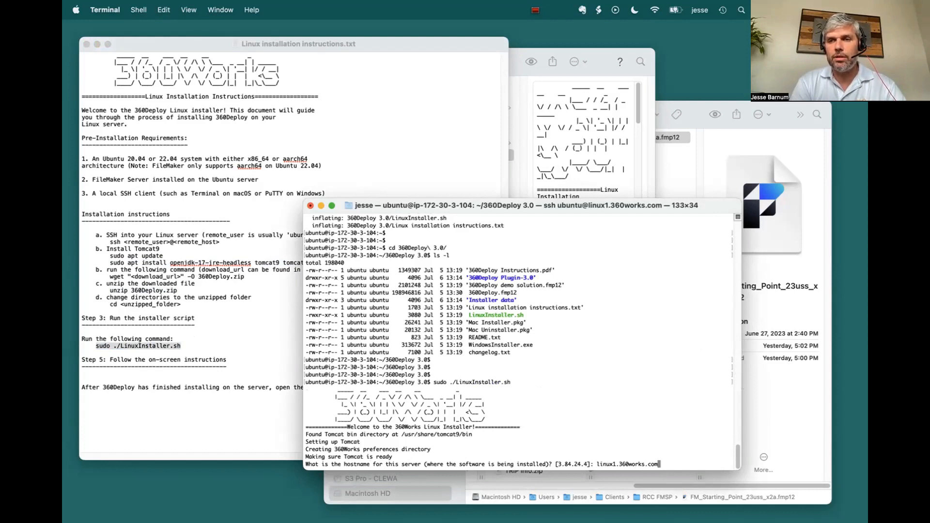
pyautogui.press('Return')
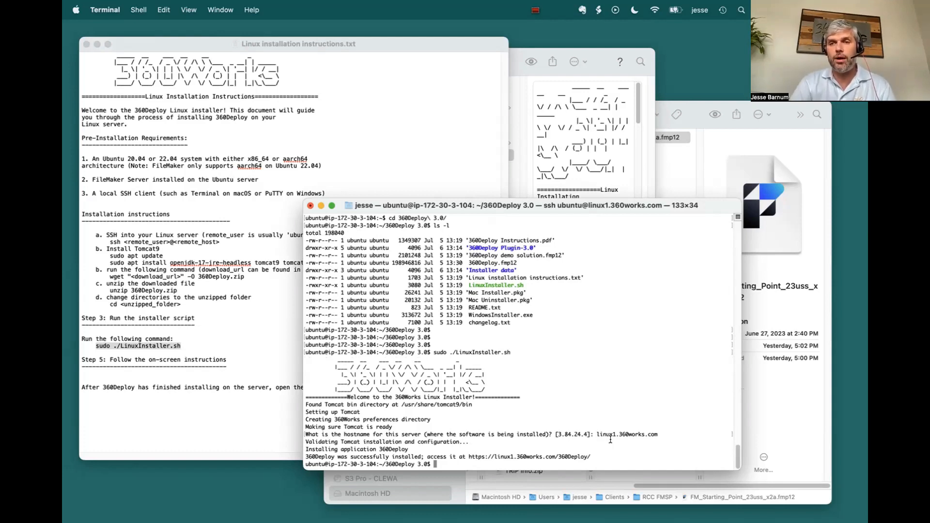
# Step: Review the download, unzip and change-directory steps in the Linux installation instructions
pyautogui.click(105, 278)
pyautogui.moveTo(182, 304); pyautogui.dragTo(81, 270)
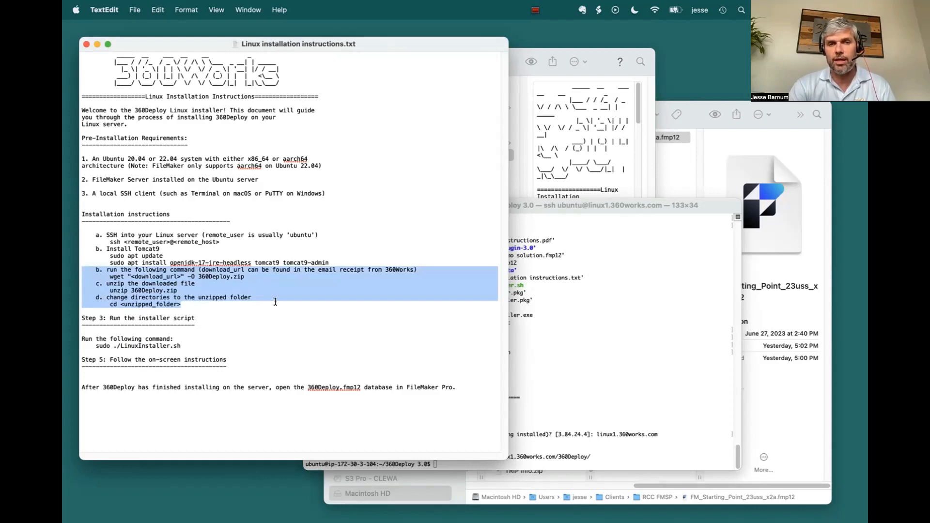
pyautogui.click(299, 353)
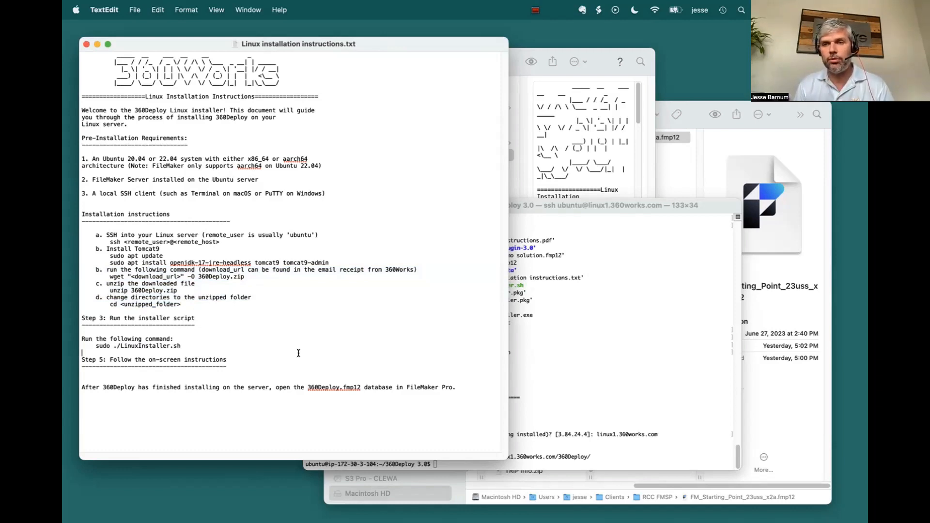
# Step: End the SSH session with exit, and close the terminal, the instructions and the Finder window showing FM_Starting_Point_23uss_x2a.fmp12
pyautogui.click(587, 354)
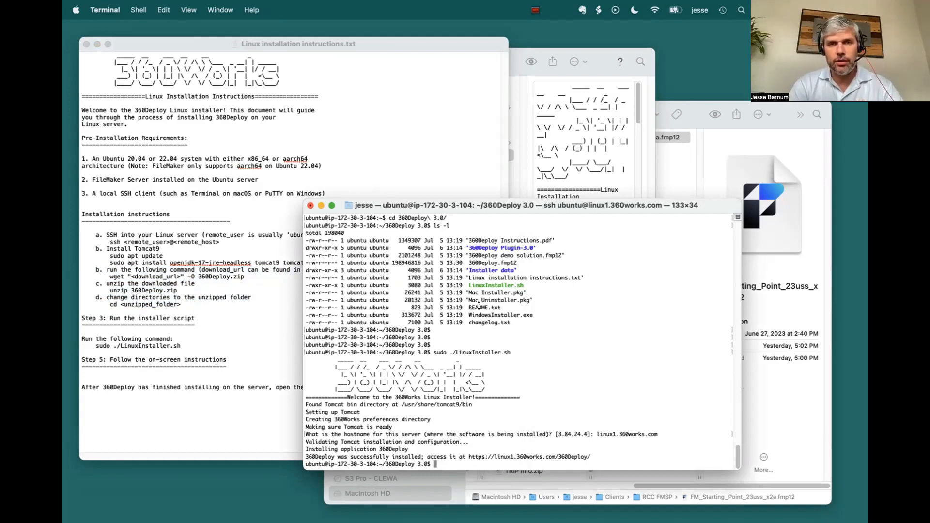
pyautogui.write('exit')
pyautogui.press('Return')
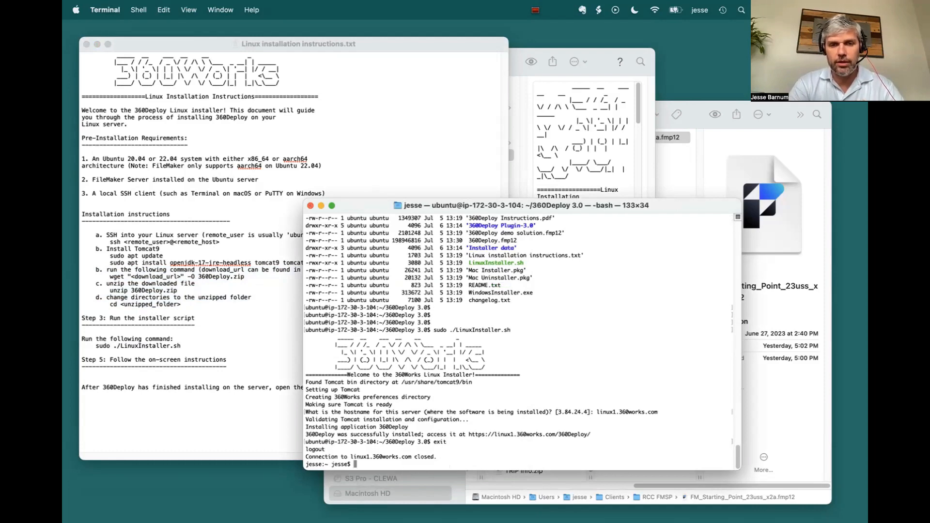
pyautogui.press('cmd+w')
pyautogui.click(397, 288)
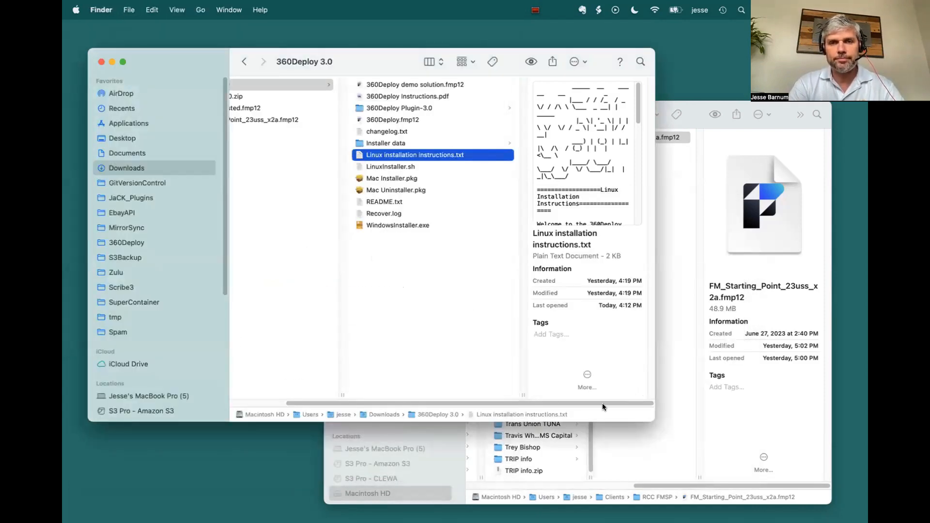
pyautogui.click(662, 439)
pyautogui.press('super+w')
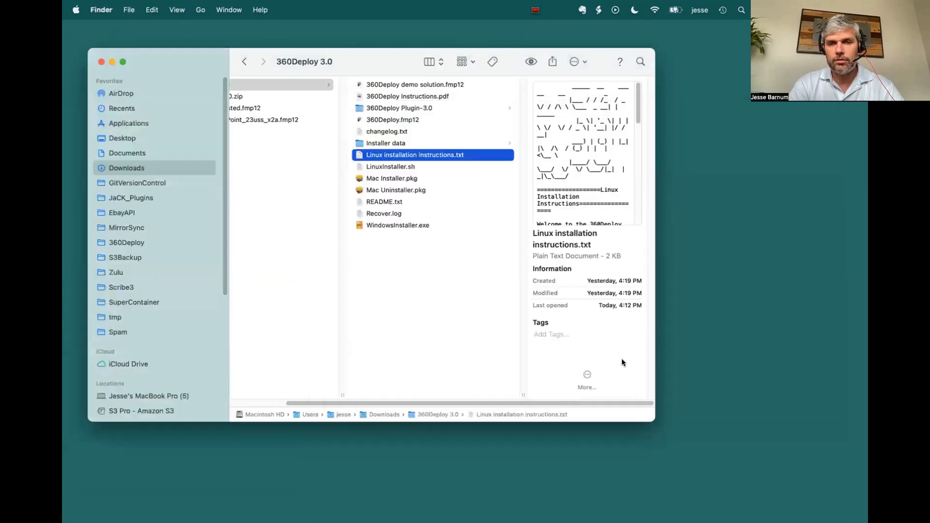
# Step: Open 360Deploy.fmp12 from the downloaded 360Deploy 3.0 folder in FileMaker Pro
pyautogui.click(460, 316)
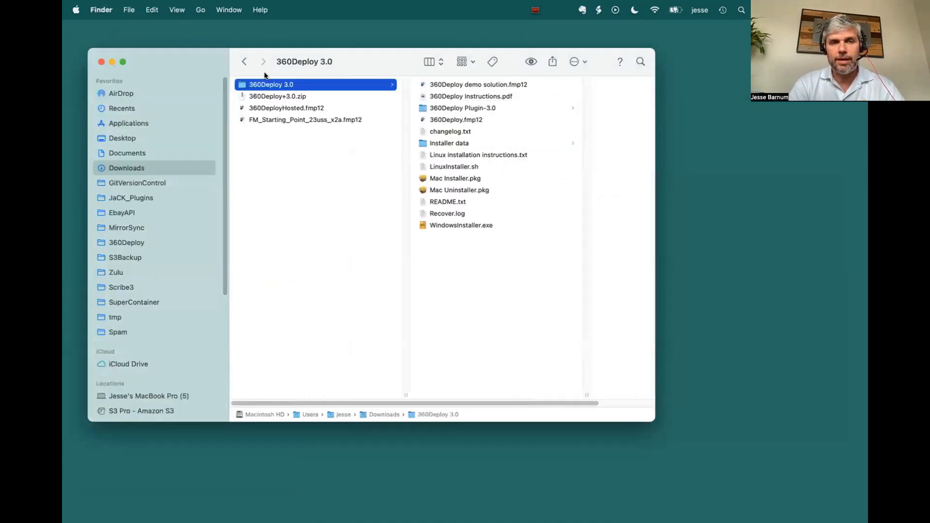
pyautogui.click(423, 120)
pyautogui.doubleClick(359, 119)
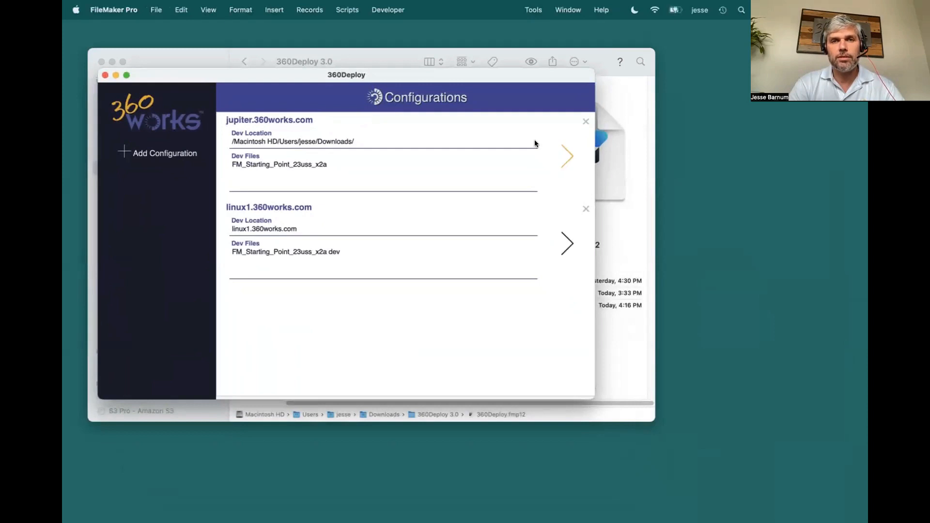
# Step: Delete the existing jupiter.360works.com and linux1.360works.com configurations, confirming each deletion
pyautogui.click(586, 121)
pyautogui.click(443, 207)
pyautogui.click(585, 121)
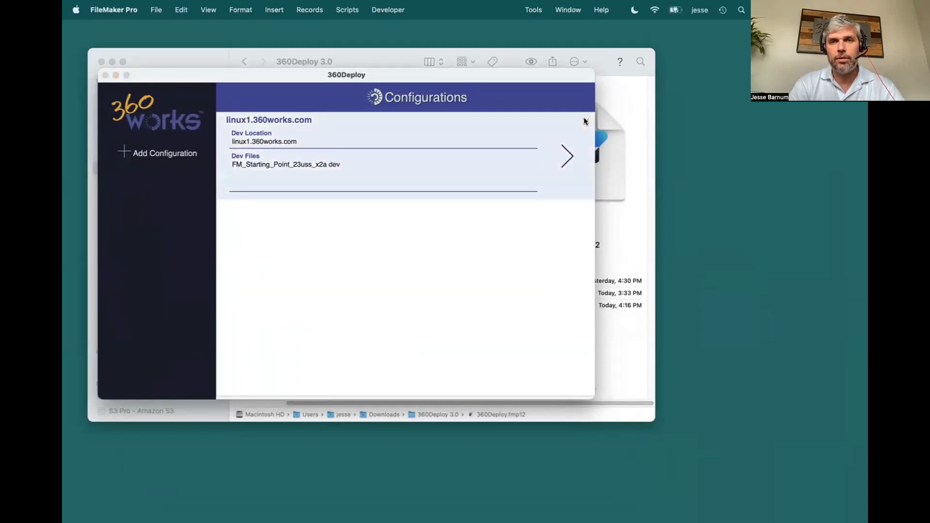
pyautogui.click(434, 208)
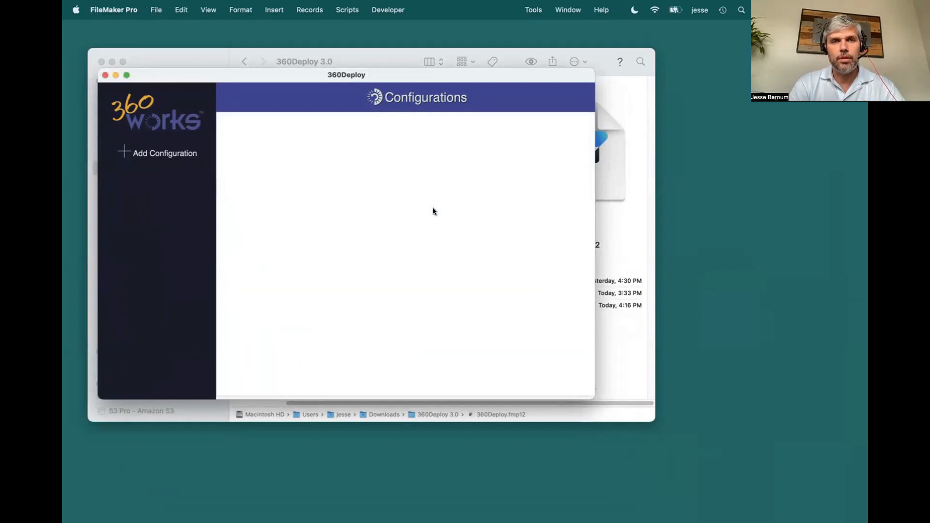
# Step: Add a new configuration and show its Dev Server settings
pyautogui.moveTo(273, 77); pyautogui.dragTo(326, 158)
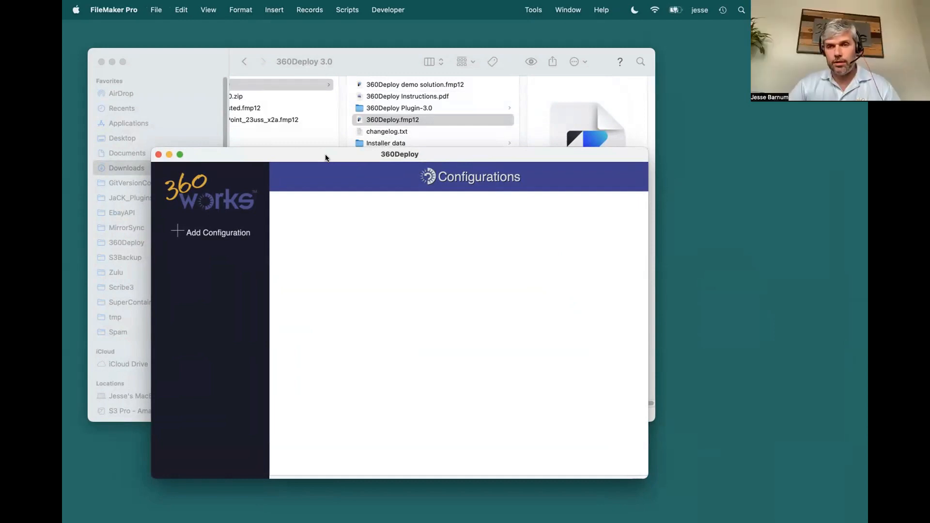
pyautogui.click(203, 233)
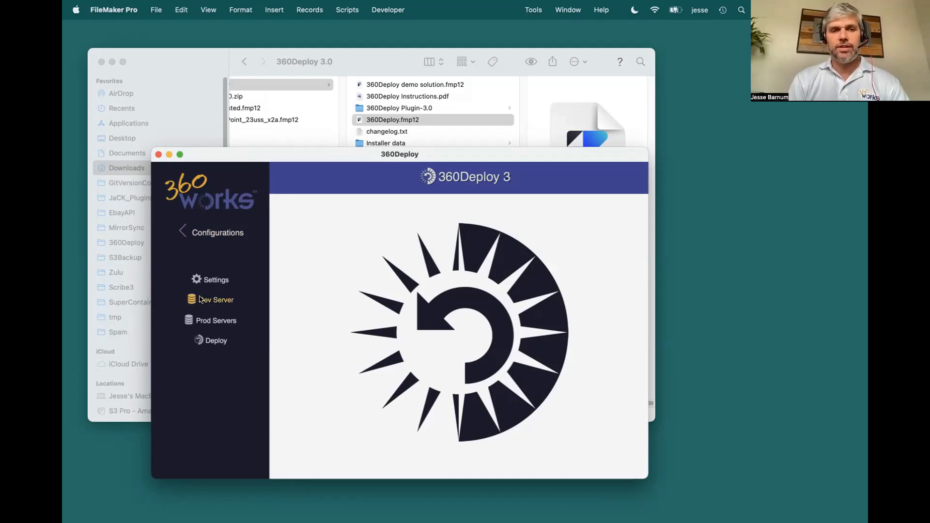
pyautogui.click(211, 299)
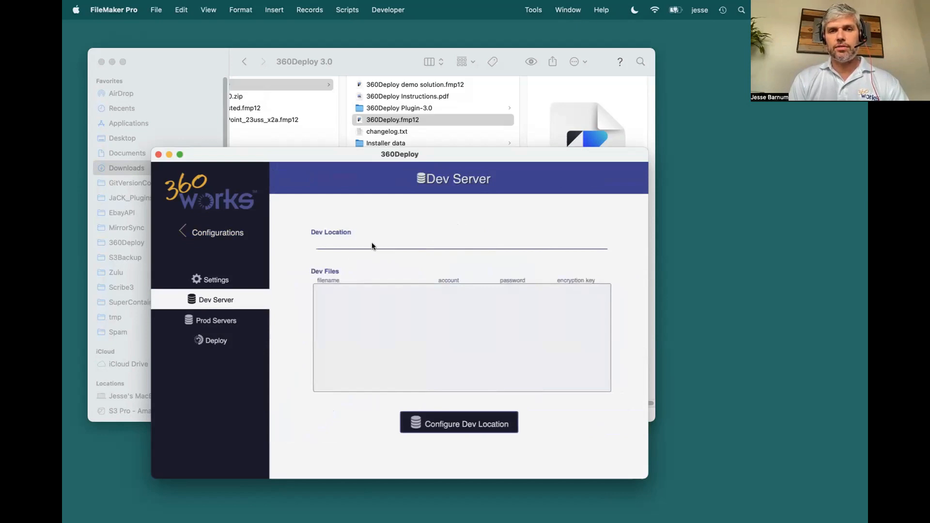
# Step: Start configuring the dev location and install the required 360Deploy plugin on the local machine
pyautogui.click(438, 420)
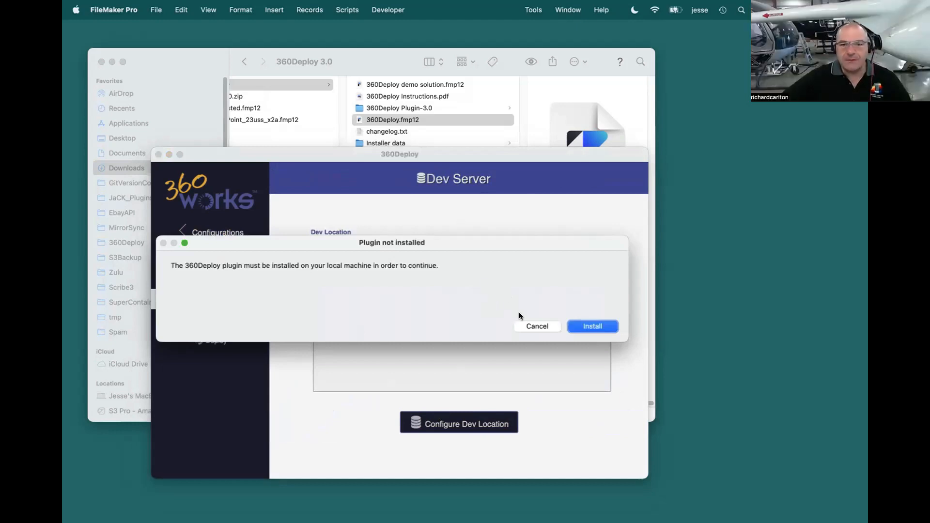
pyautogui.moveTo(487, 238); pyautogui.dragTo(545, 258)
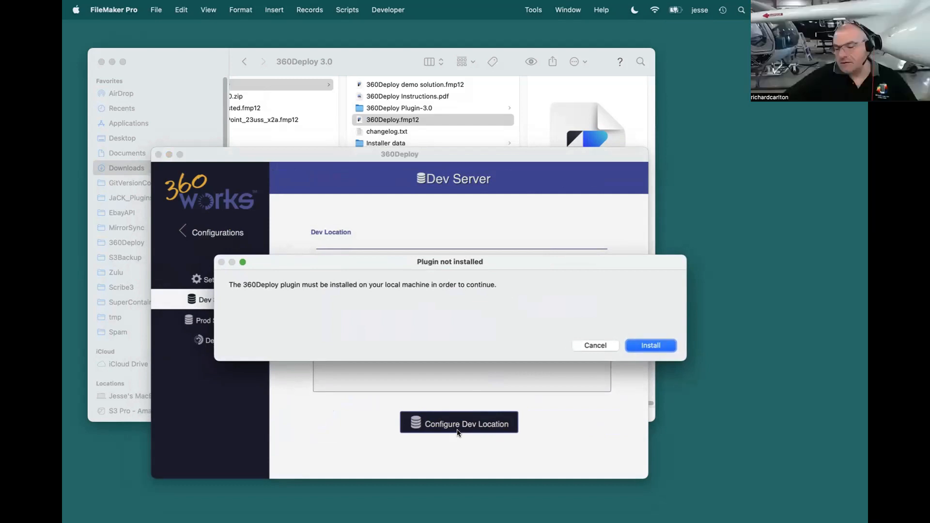
pyautogui.click(655, 346)
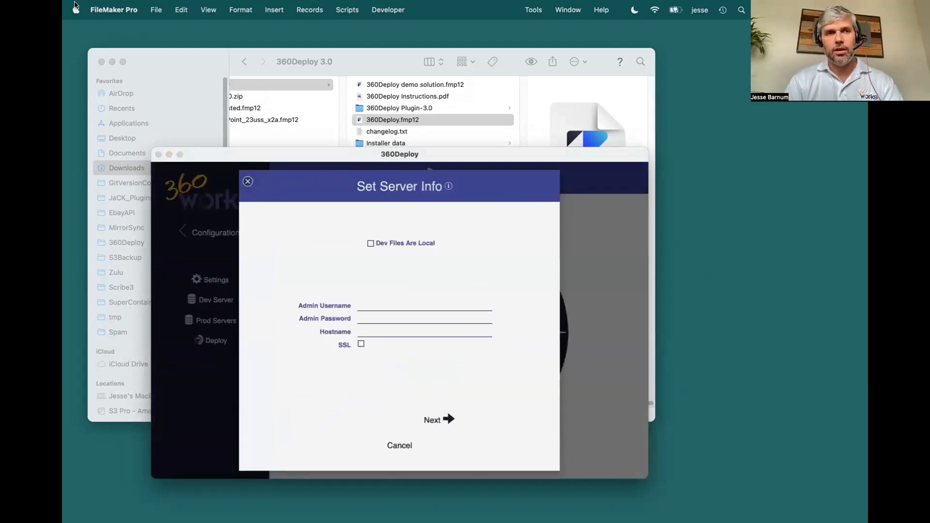
# Step: Check the 360Deploy Plugin entry among the enabled plug-ins in FileMaker Pro's preferences, and close them without changes
pyautogui.click(110, 7)
pyautogui.click(114, 47)
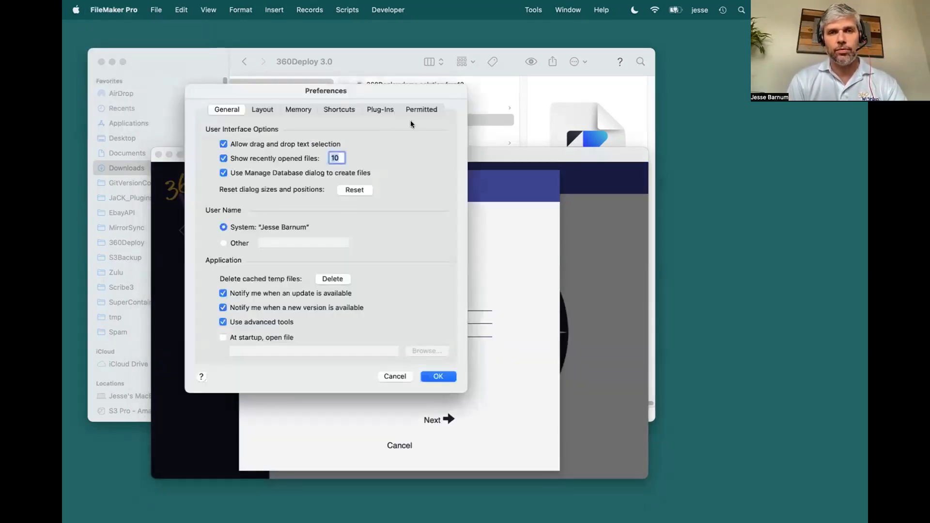
pyautogui.click(374, 108)
pyautogui.click(256, 145)
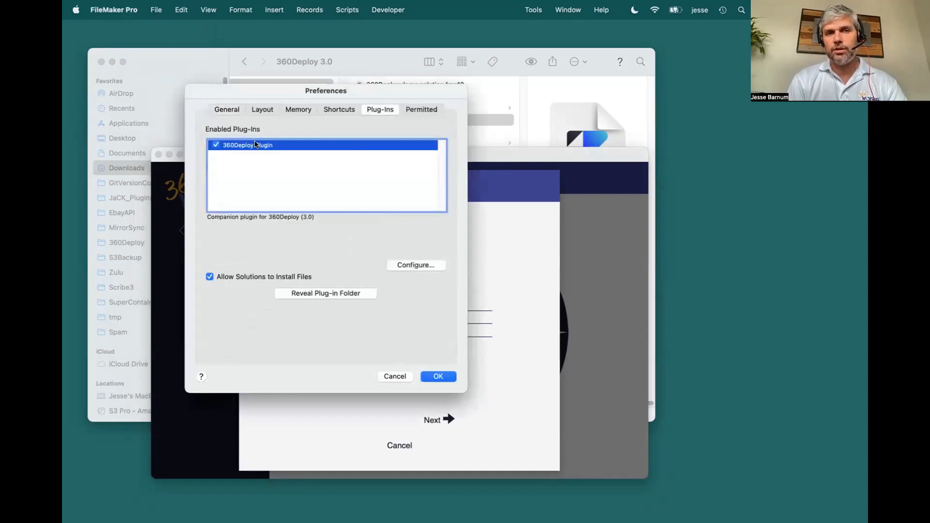
pyautogui.click(395, 376)
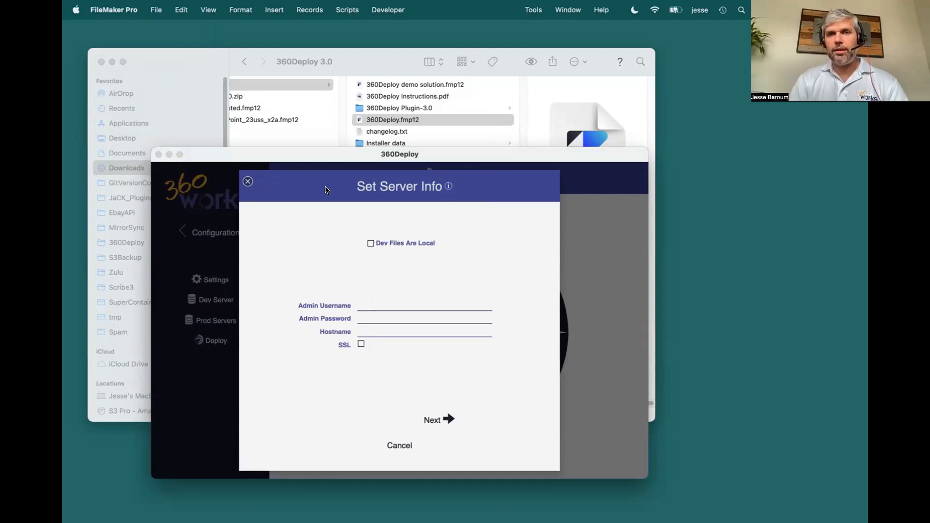
# Step: Switch to Safari, examine the databases hosted on linux1.360works.com in the FileMaker Server Admin Console, and return to FileMaker Pro
pyautogui.press('super+Tab')
pyautogui.press('super+Tab')
pyautogui.press('super+Tab')
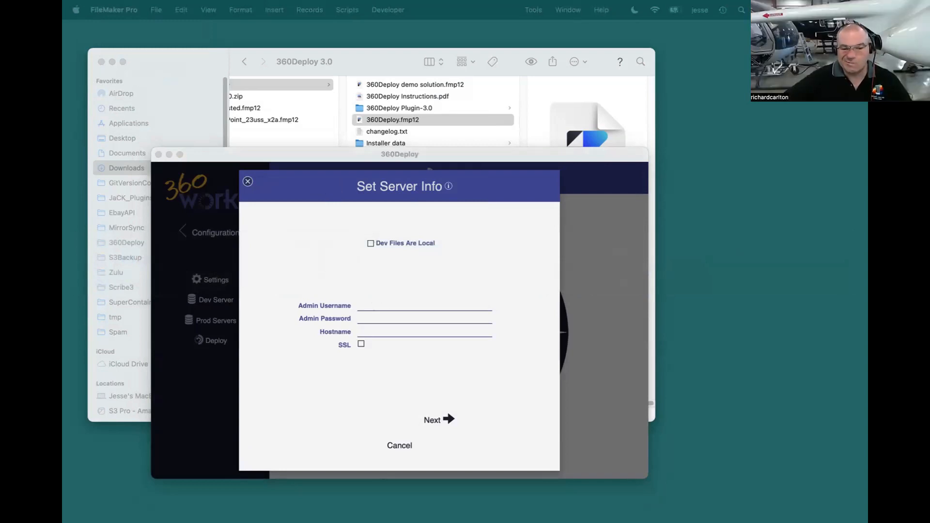
pyautogui.moveTo(664, 521); pyautogui.dragTo(582, 322)
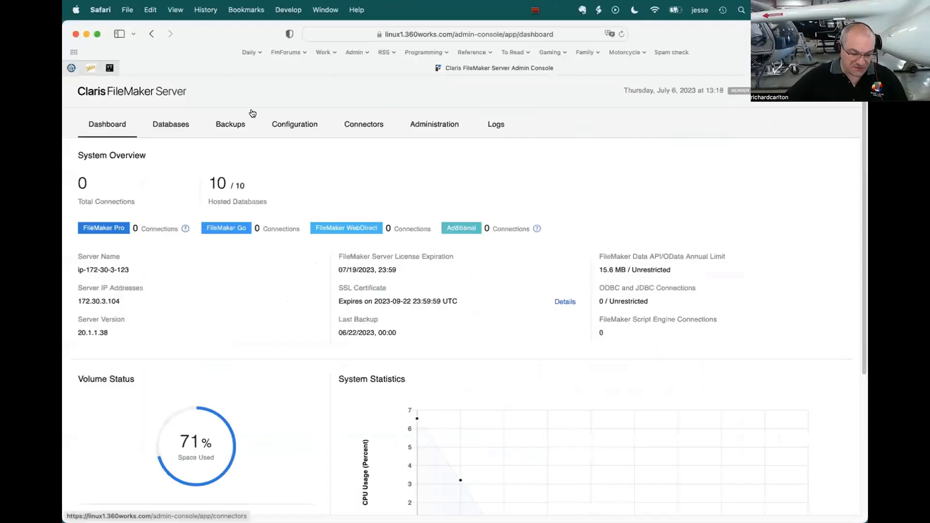
pyautogui.click(179, 123)
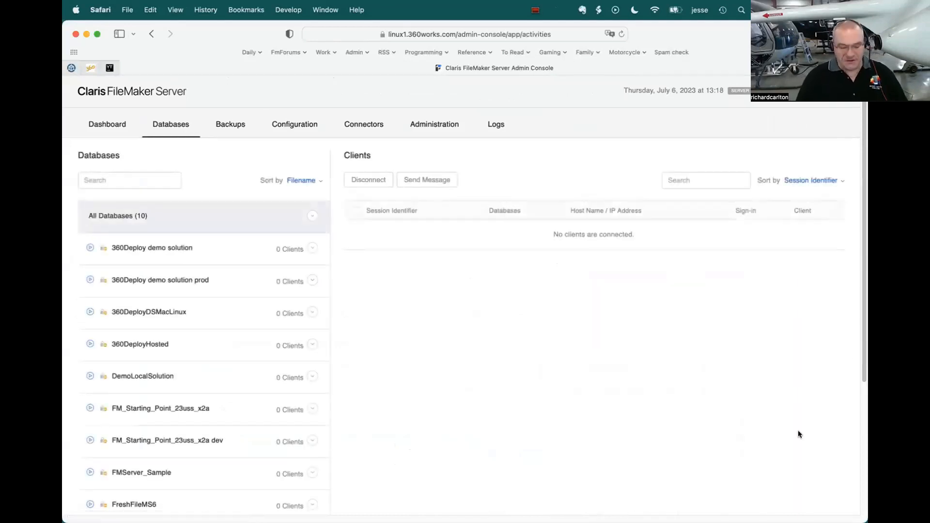
pyautogui.moveTo(867, 521); pyautogui.dragTo(691, 510)
pyautogui.scroll(-5, 182, 355)
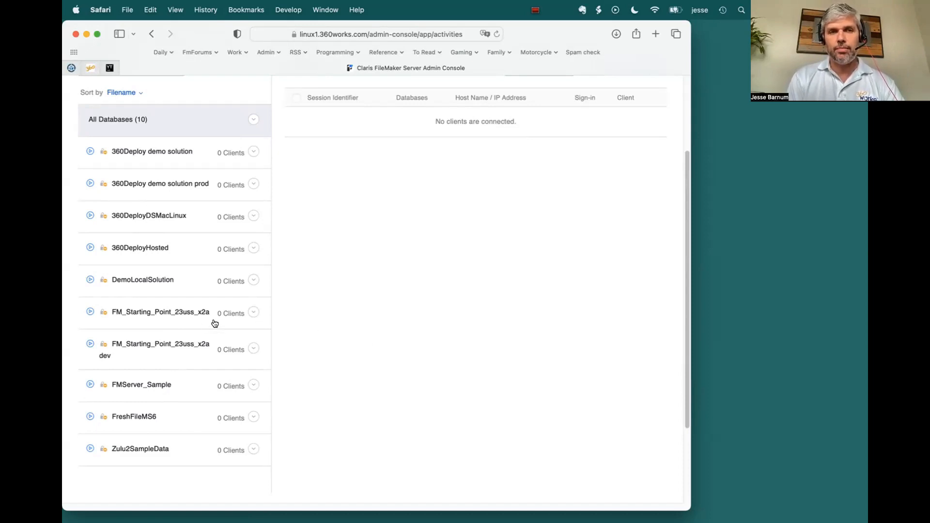
pyautogui.press('super+h')
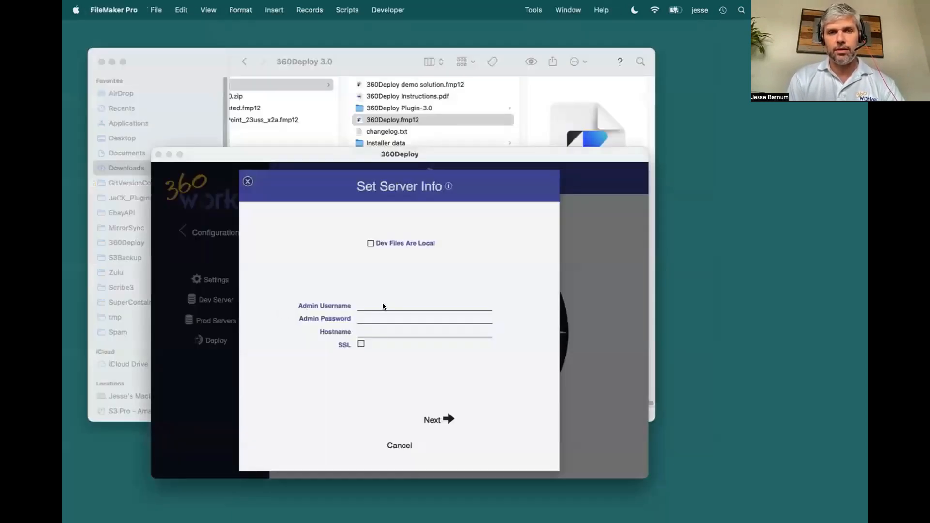
# Step: Try to connect to the dev server with admin username admin, the admin password, hostname linux1.360works.com and SSL enabled
pyautogui.click(381, 302)
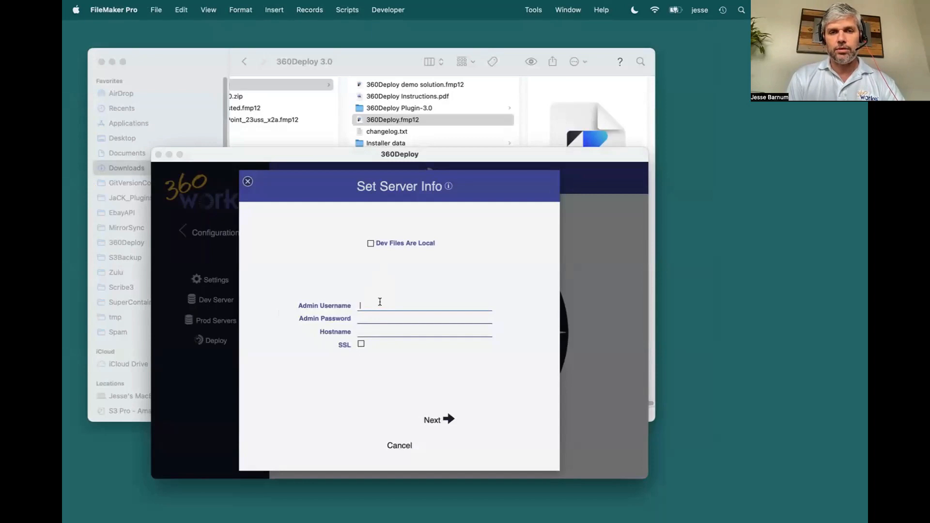
pyautogui.write('admin')
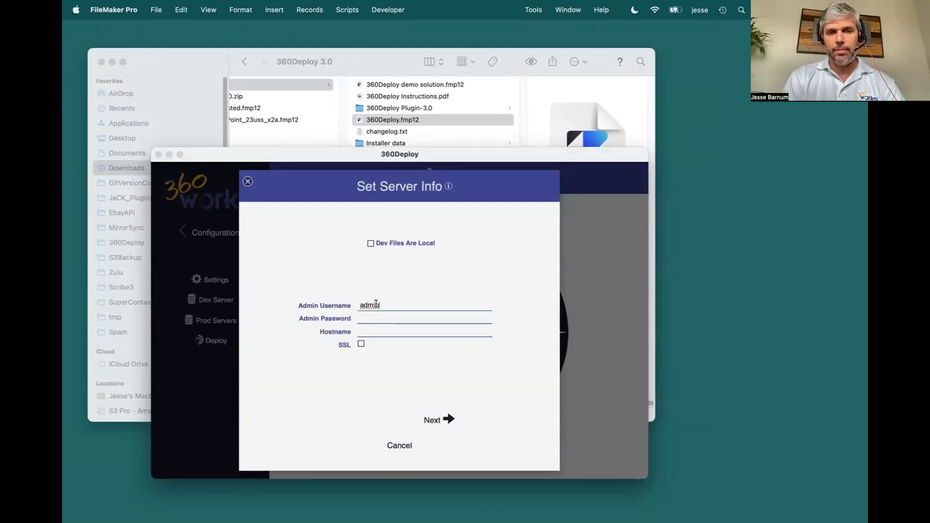
pyautogui.write('••••••••')
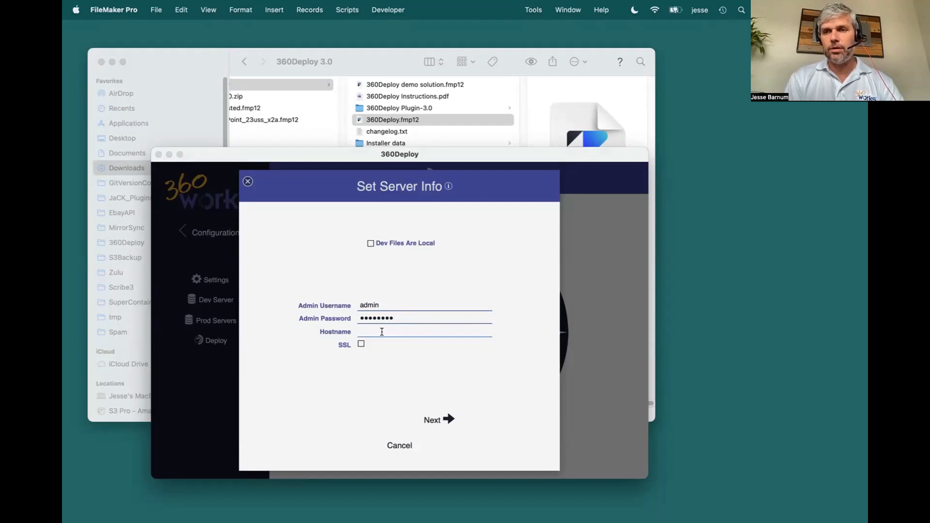
pyautogui.write('linux1.360works.com')
pyautogui.click(359, 343)
pyautogui.click(434, 424)
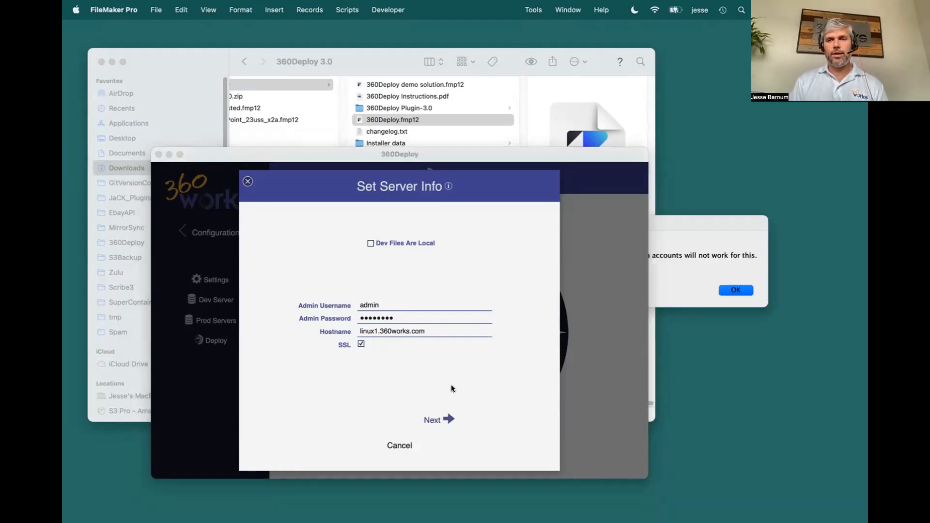
pyautogui.moveTo(687, 220); pyautogui.dragTo(556, 244)
pyautogui.click(604, 313)
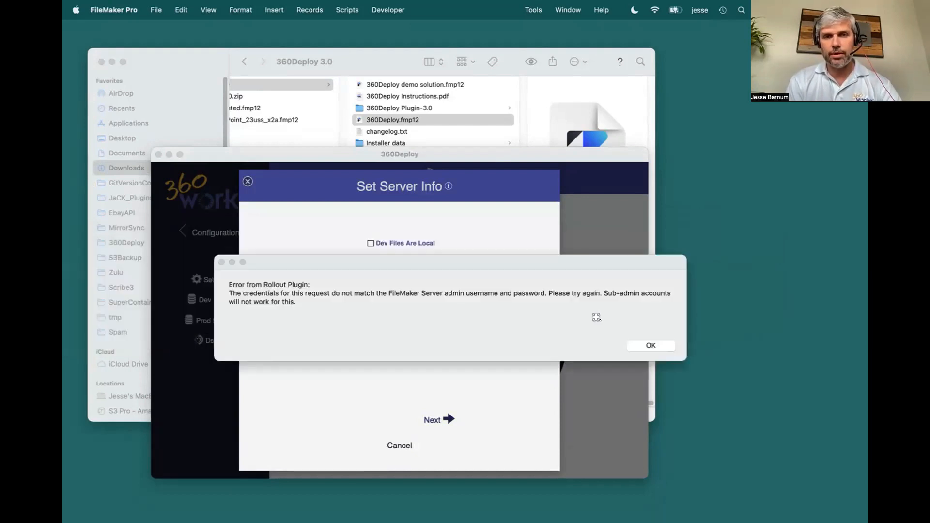
pyautogui.click(647, 345)
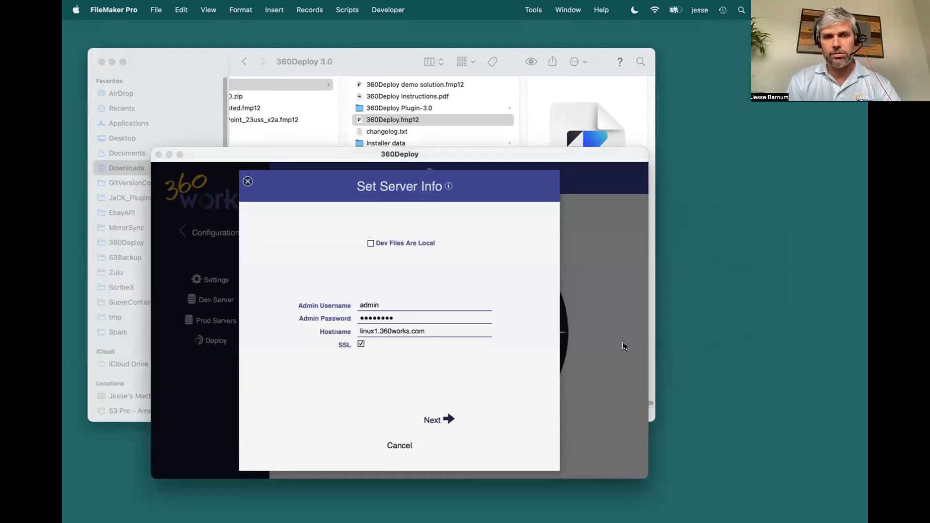
# Step: Connect to the dev server with username admin and the admin password, and select FM_Starting_Point_23uss_x2a dev as the development database
pyautogui.write('admin')
pyautogui.press('Tab')
pyautogui.write('••••••••')
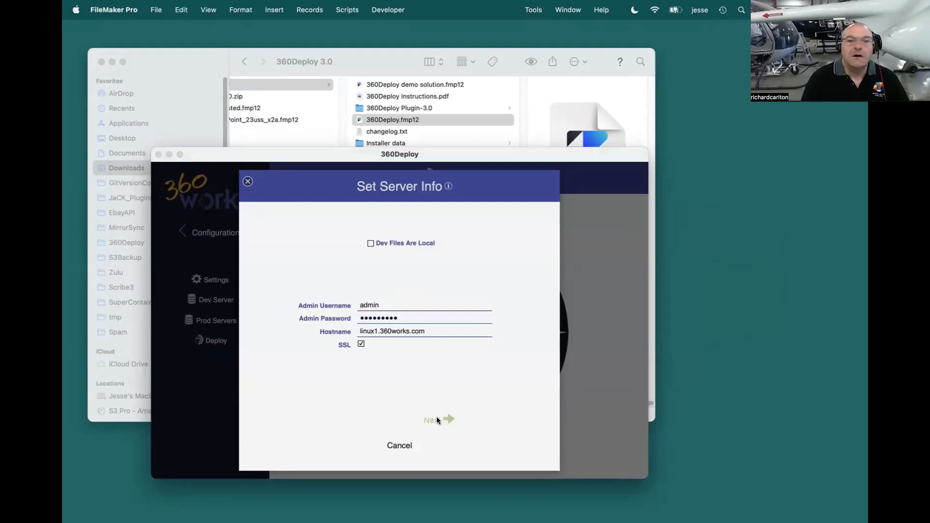
pyautogui.click(438, 419)
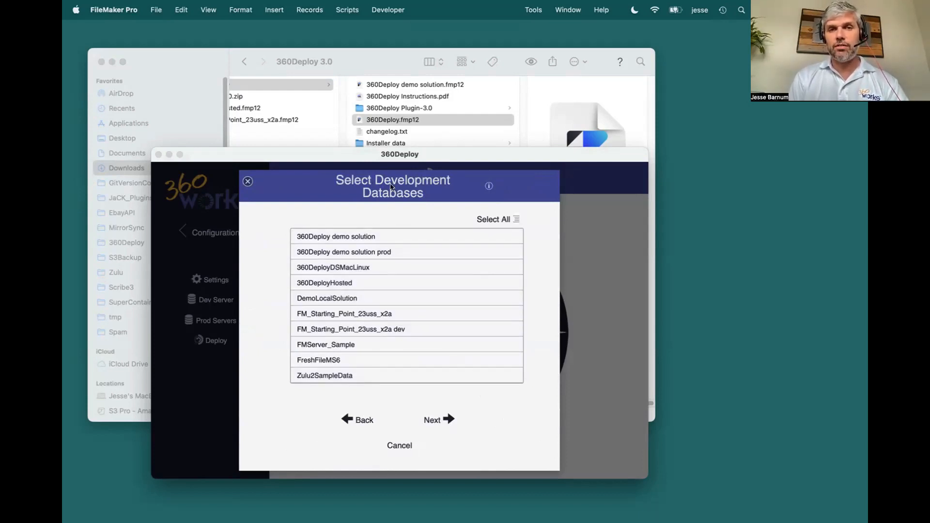
pyautogui.click(417, 329)
pyautogui.click(434, 420)
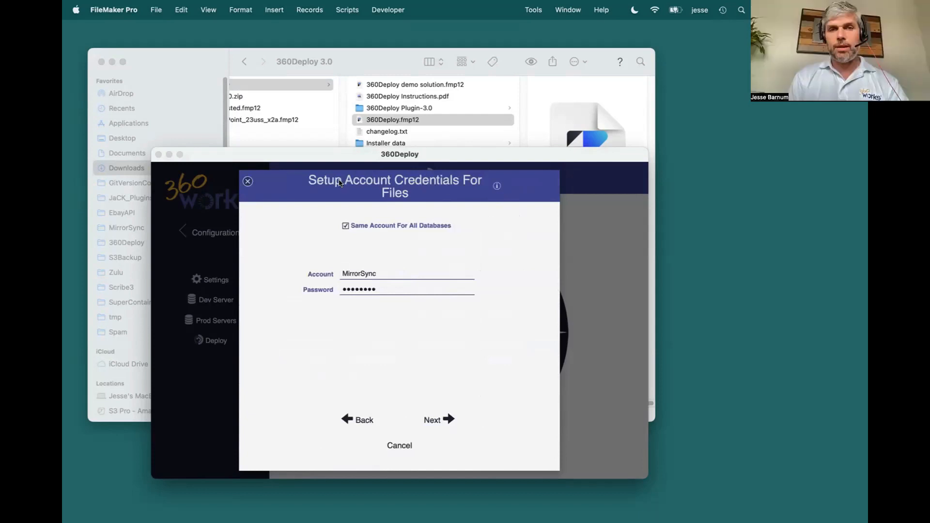
# Step: Set the dev file credentials to account MirrorSync with its password, and finish the dev setup without database encryption
pyautogui.click(381, 272)
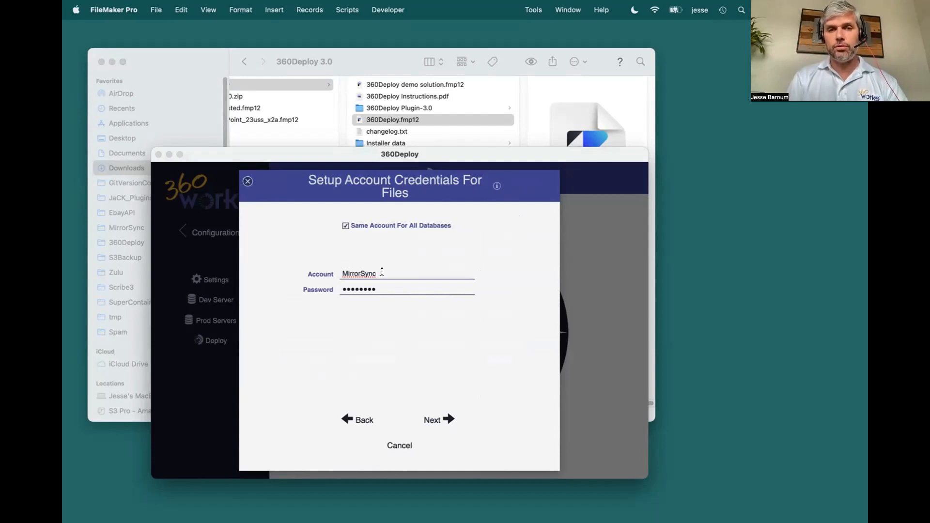
pyautogui.moveTo(382, 273); pyautogui.dragTo(303, 266)
pyautogui.write('MirrorSync')
pyautogui.press('Tab')
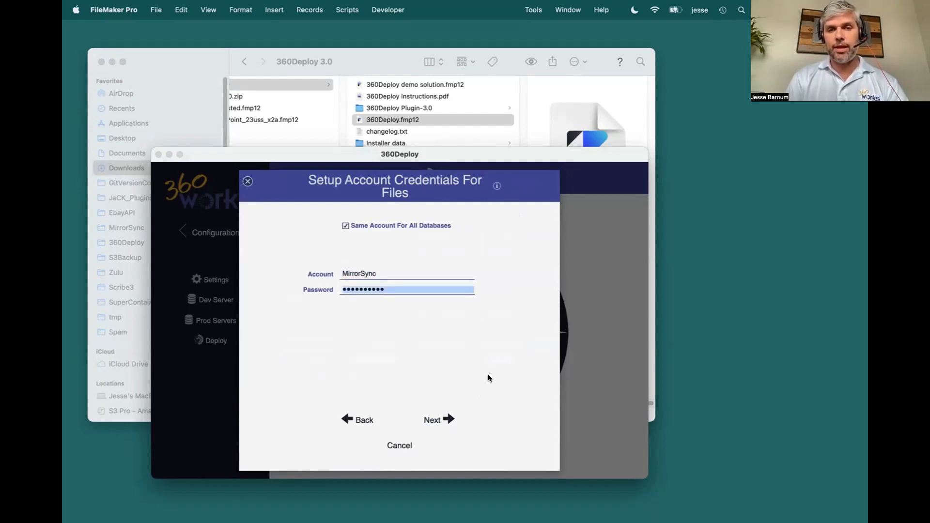
pyautogui.click(432, 419)
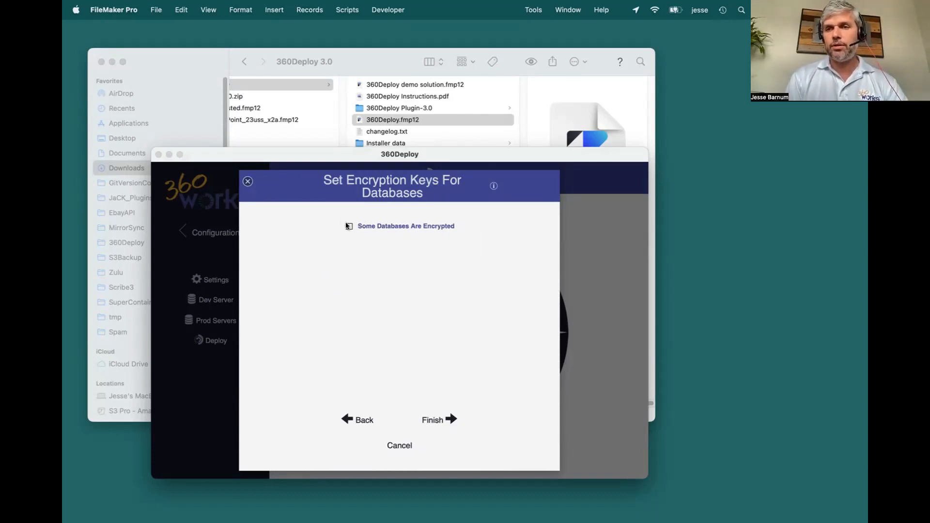
pyautogui.click(429, 419)
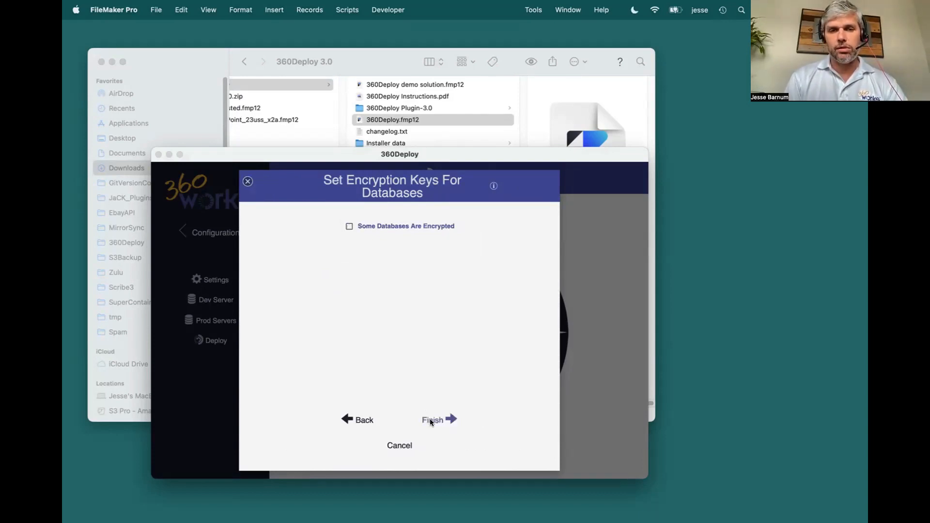
# Step: Add a production server that uses the same server as dev
pyautogui.click(220, 322)
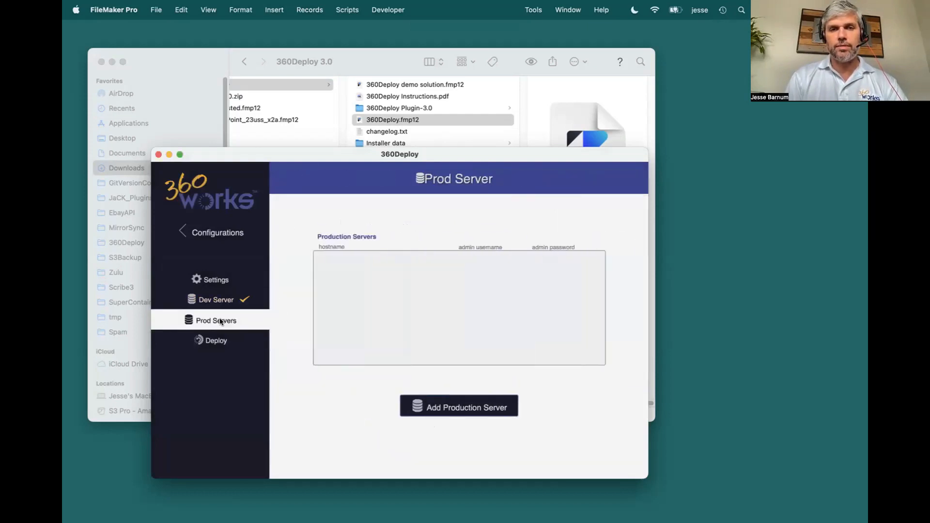
pyautogui.click(456, 405)
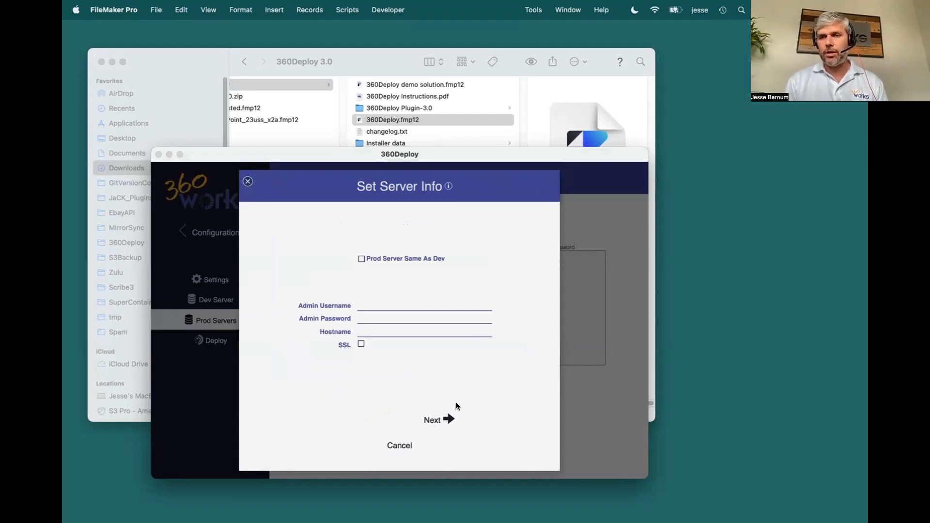
pyautogui.click(361, 258)
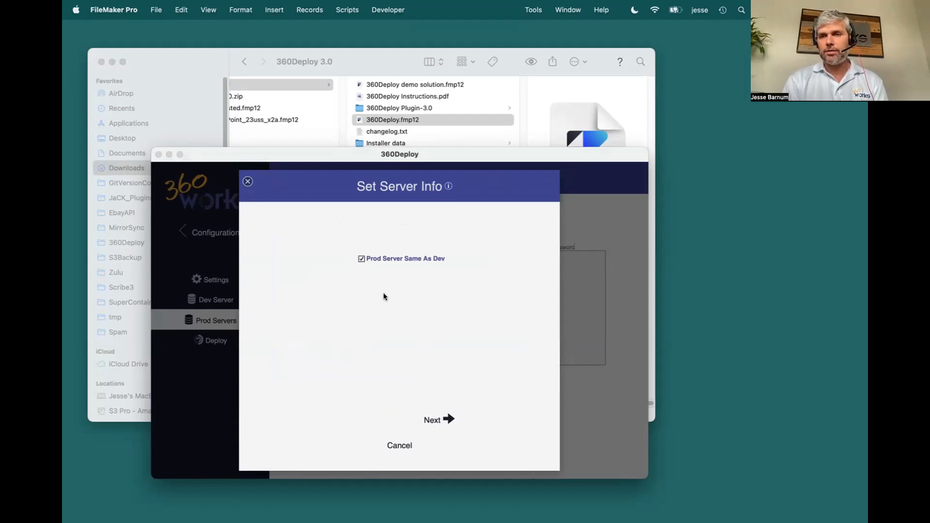
pyautogui.click(435, 417)
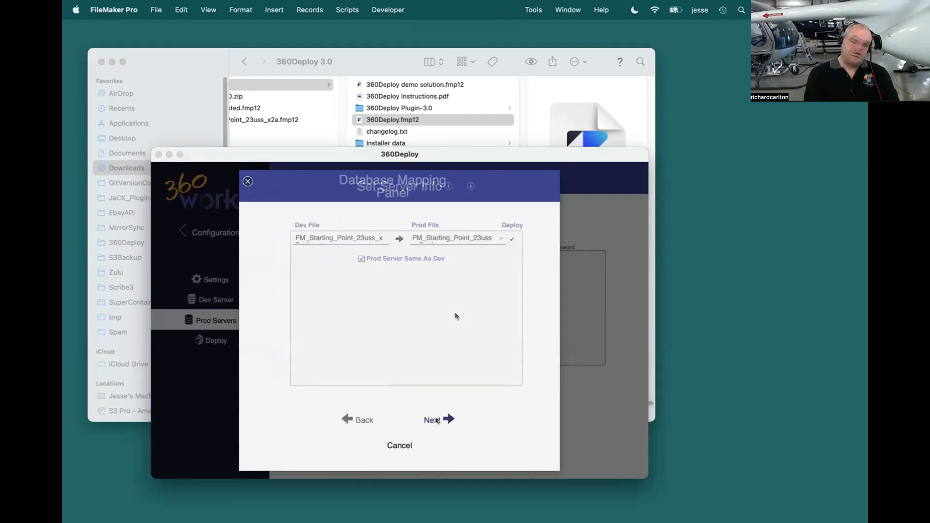
# Step: Map the dev file to prod file FM_Starting_Point_23uss_x2a, and finish with FileMaker accounts and encryption keys the same as dev
pyautogui.click(498, 238)
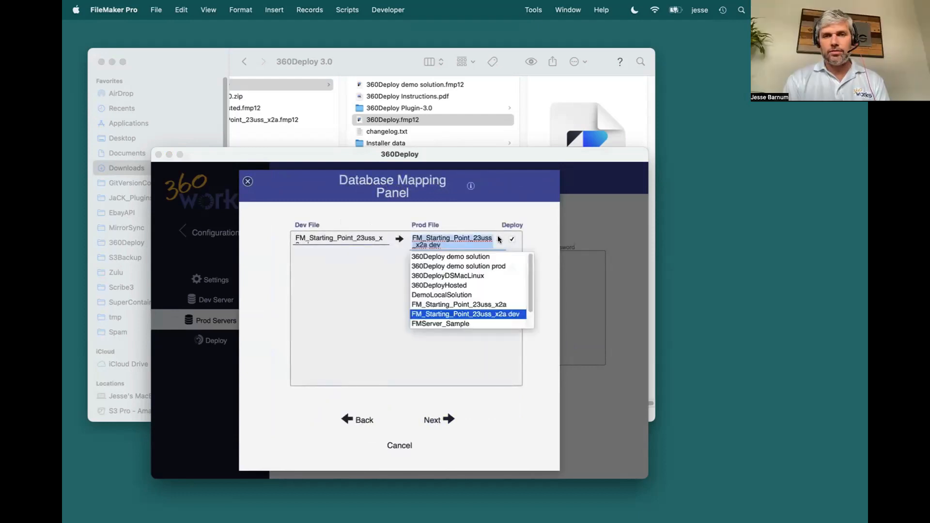
pyautogui.click(496, 304)
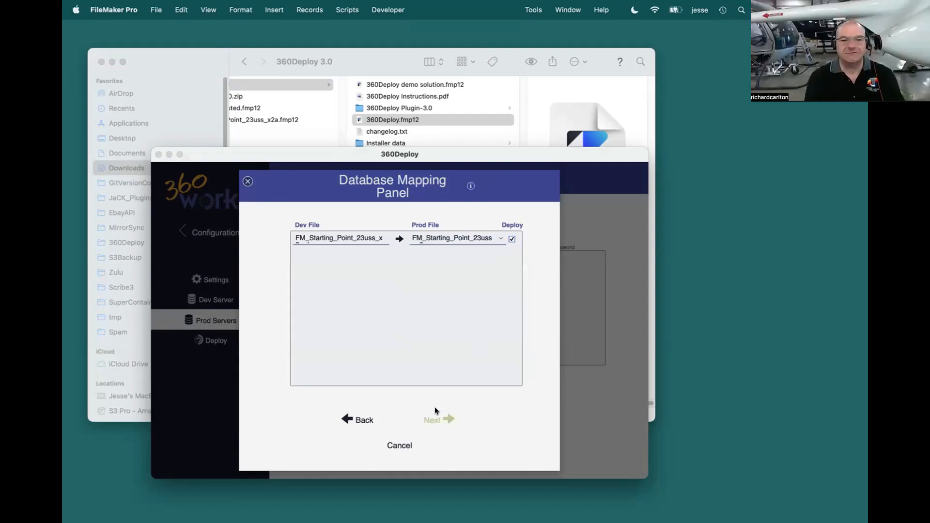
pyautogui.click(432, 421)
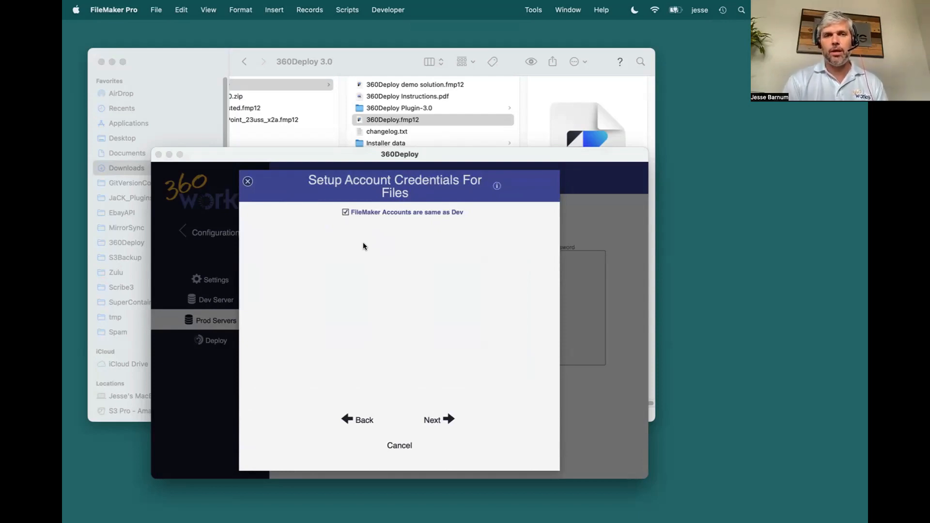
pyautogui.click(432, 418)
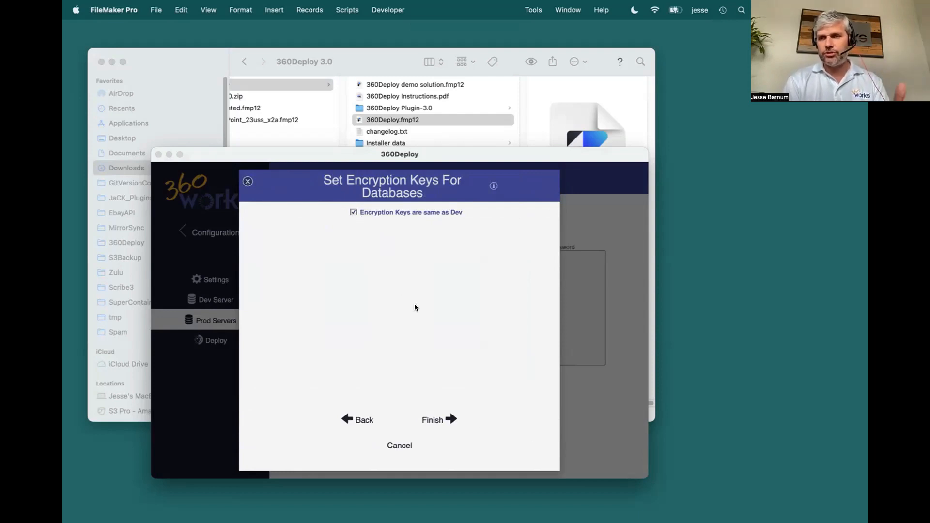
pyautogui.click(436, 420)
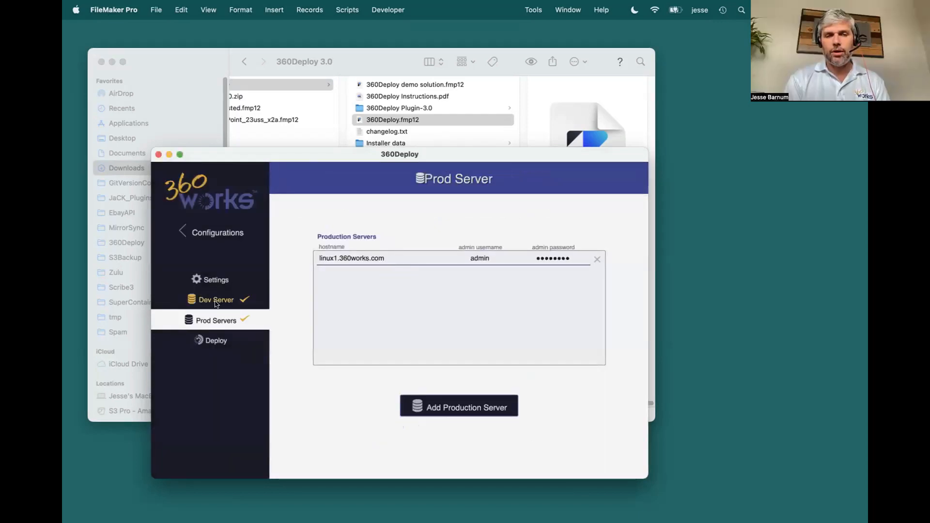
# Step: Review the configuration's production server and file mapping on the Deploy page
pyautogui.click(215, 341)
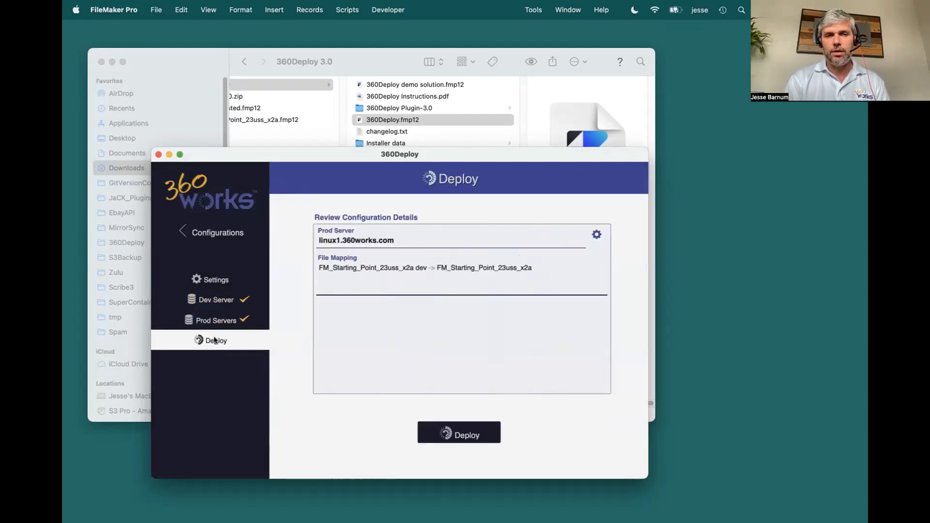
pyautogui.moveTo(329, 151); pyautogui.dragTo(401, 172)
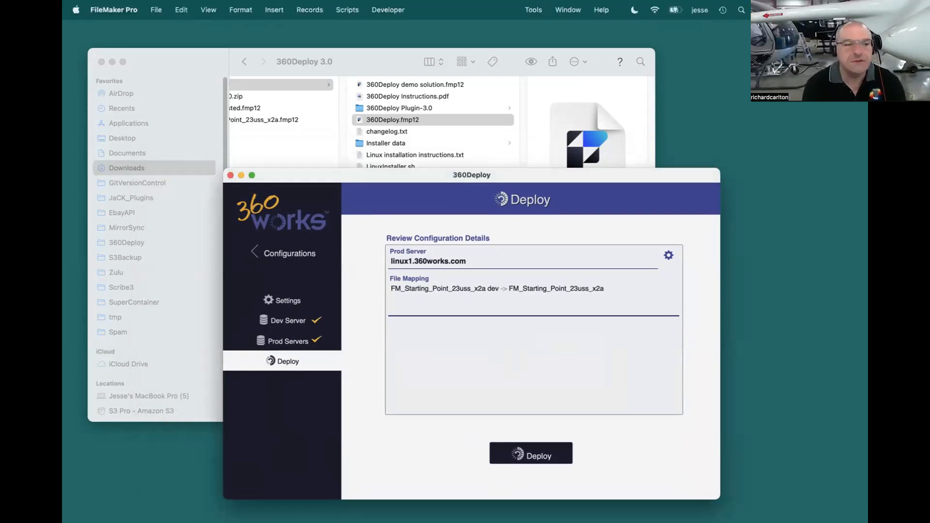
# Step: Open FM_Starting_Point_23uss_x2a dev from host linux1.360works.com, signing in as MirrorSync with the account password, and show its accounts
pyautogui.press('super+shift+o')
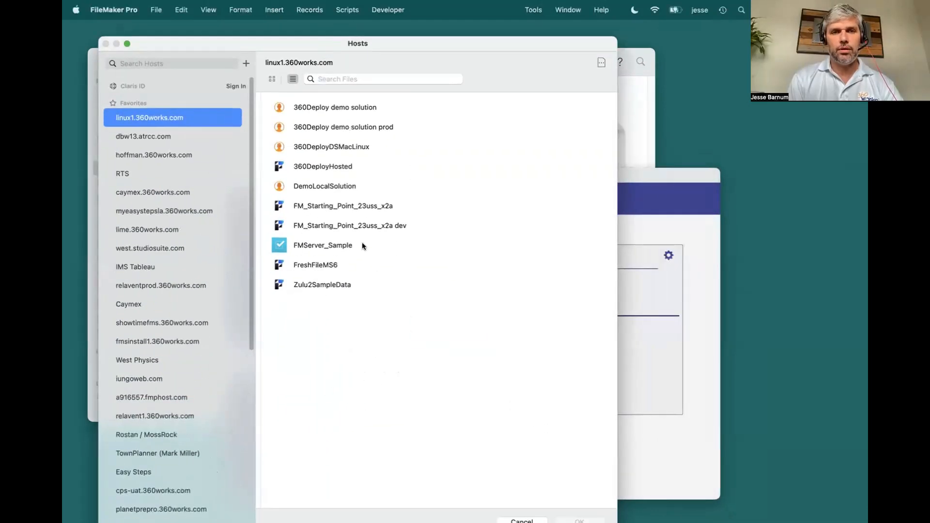
pyautogui.doubleClick(347, 224)
pyautogui.hotkey('shift', 'Tab')
pyautogui.write('MirrorSync')
pyautogui.press('Tab')
pyautogui.write('•••••••')
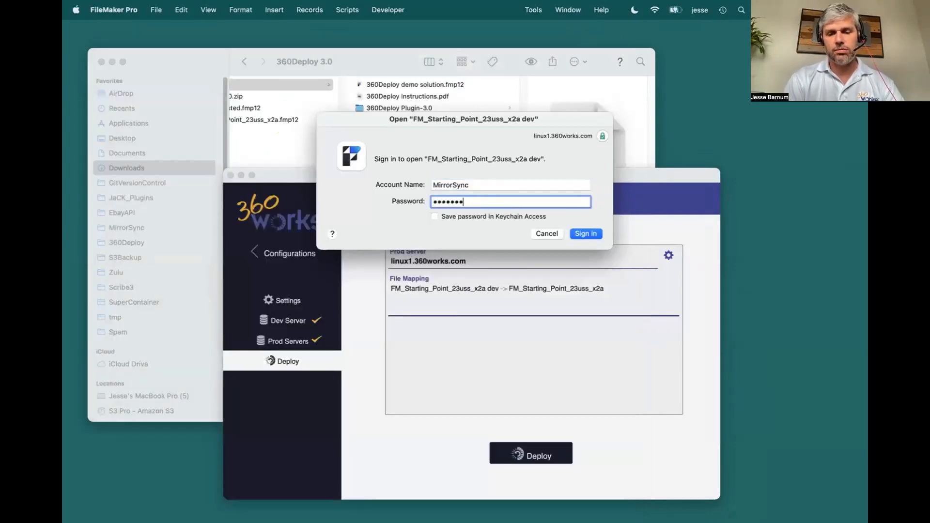
pyautogui.press('Return')
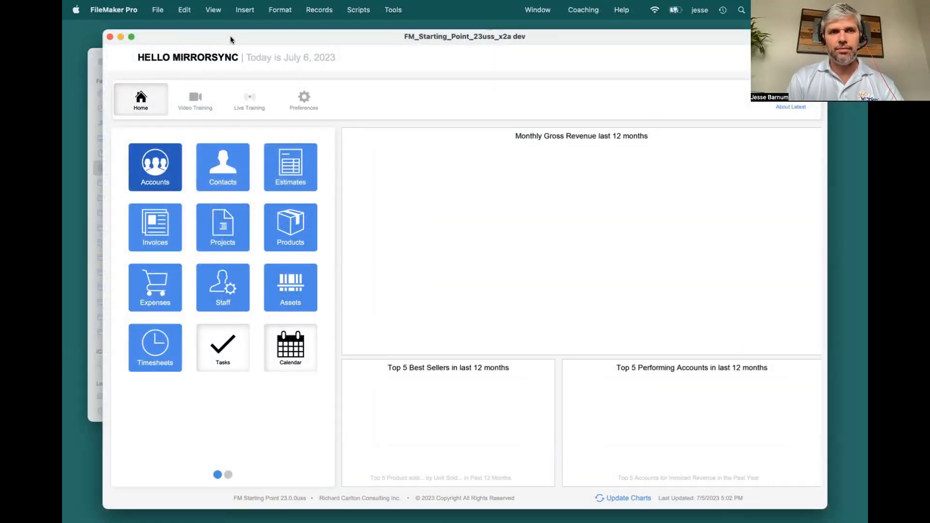
pyautogui.moveTo(230, 38); pyautogui.dragTo(199, 31)
# Step: Open the production file FM_Starting_Point_23uss_x2a from host linux1.360works.com, signing in as MirrorSync with the account password
pyautogui.click(153, 11)
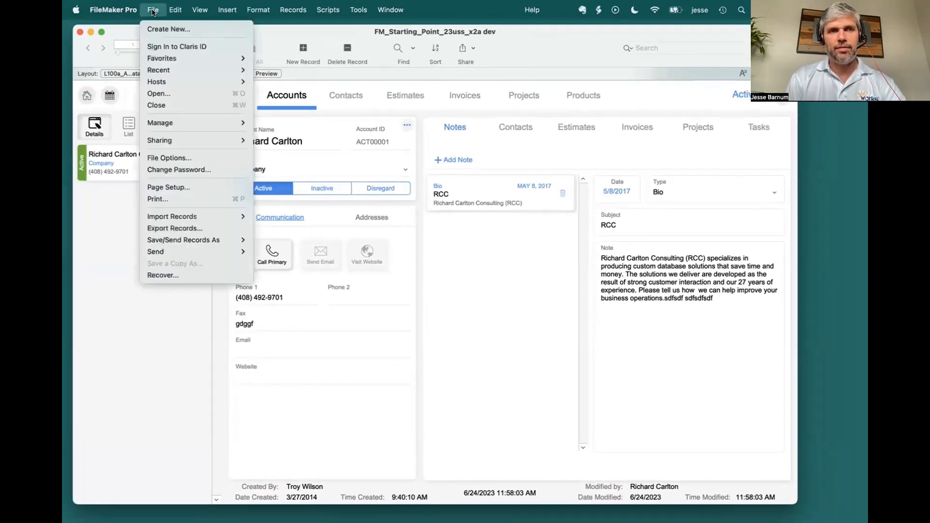
pyautogui.moveTo(169, 65)
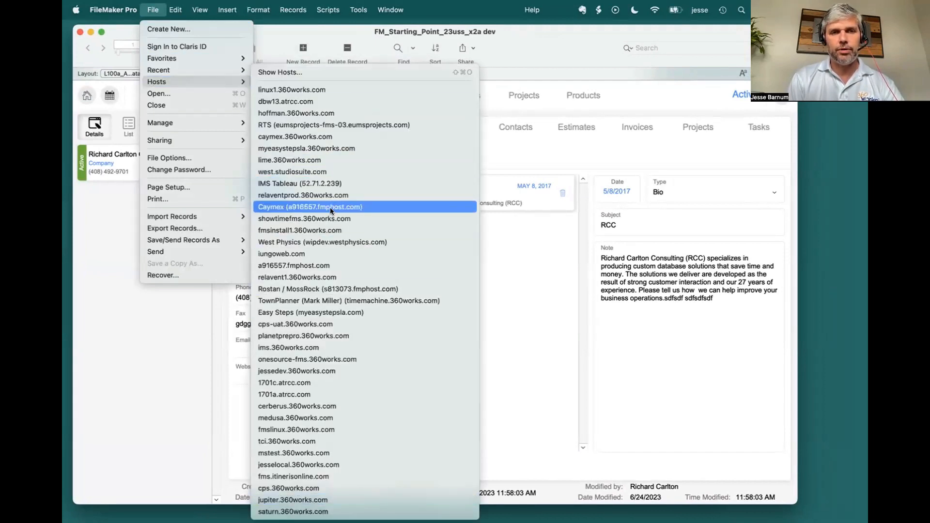
pyautogui.click(310, 84)
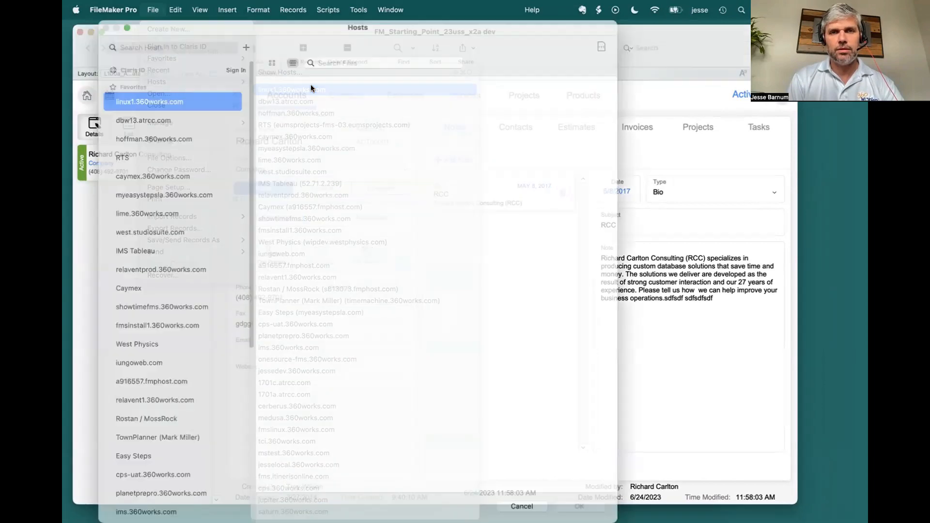
pyautogui.doubleClick(333, 189)
pyautogui.hotkey('shift', 'Tab')
pyautogui.write('MirrorSync')
pyautogui.press('Tab')
pyautogui.write('•••••••••••')
pyautogui.press('Return')
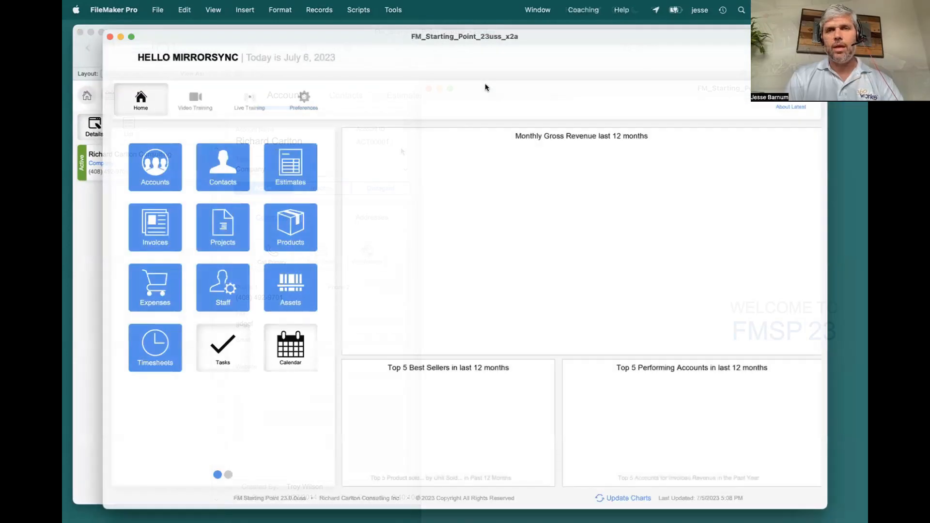
# Step: Place the production file's window beside the dev window and examine its accounts and contacts records
pyautogui.click(162, 168)
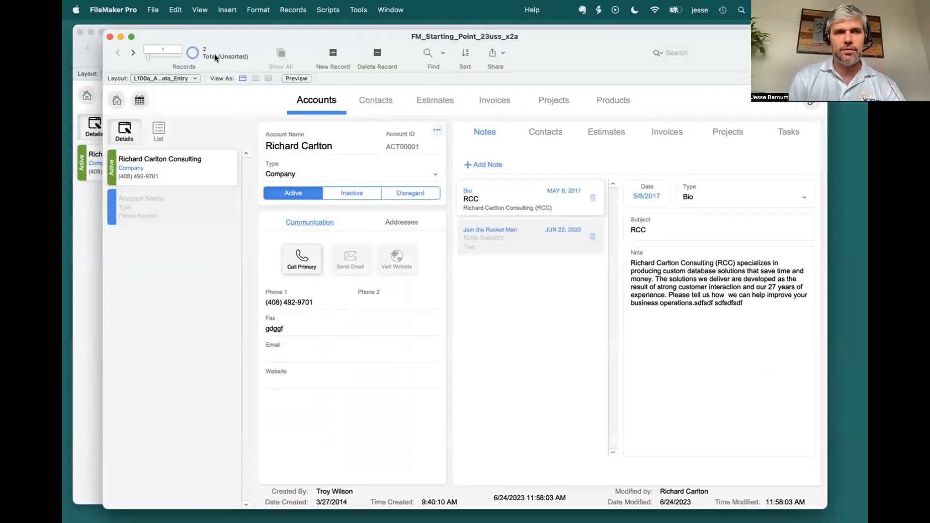
pyautogui.moveTo(202, 36); pyautogui.dragTo(286, 35)
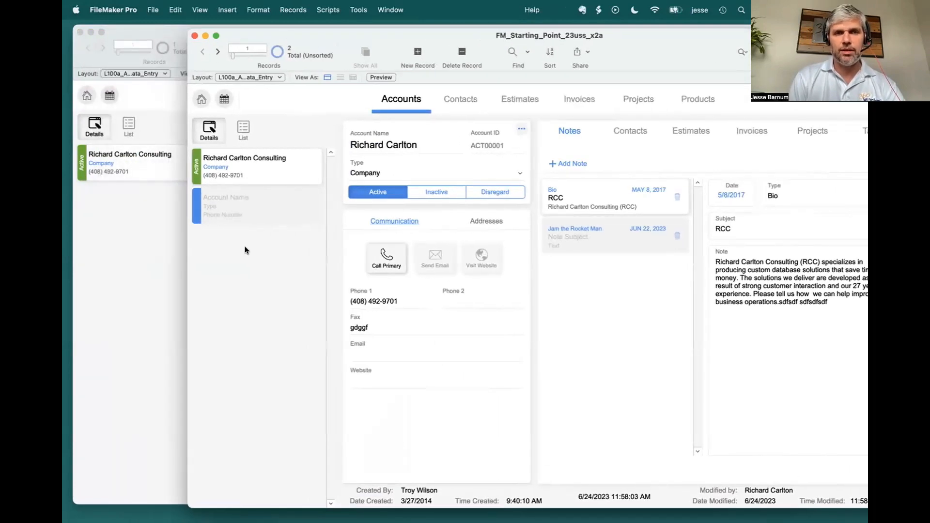
pyautogui.click(278, 203)
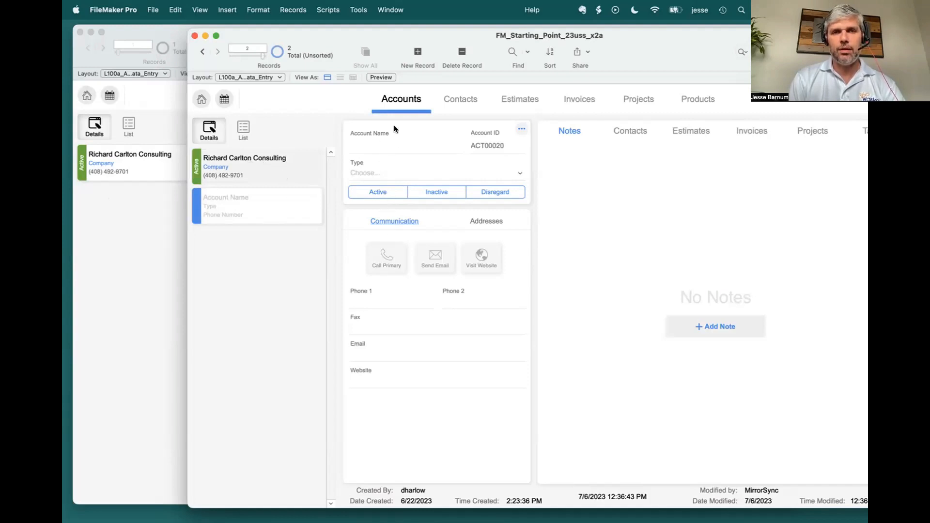
pyautogui.click(448, 105)
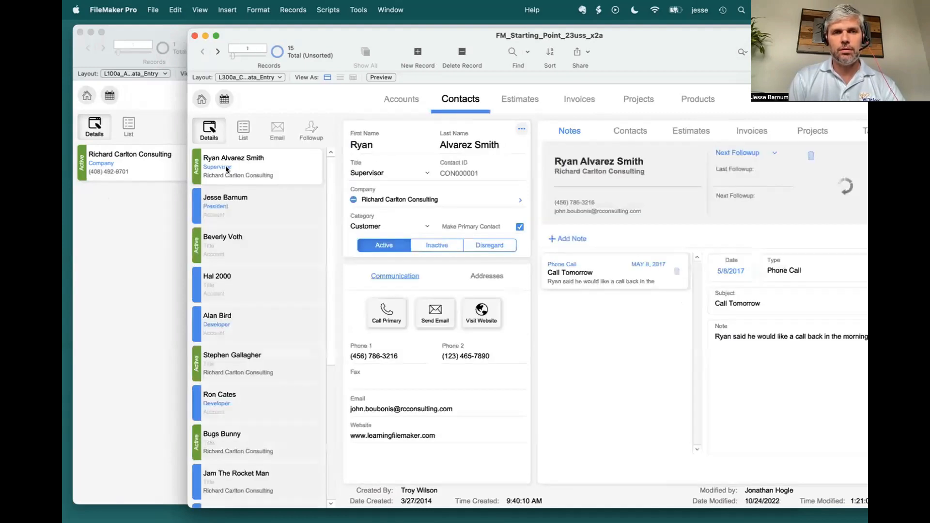
pyautogui.scroll(-4, 251, 374)
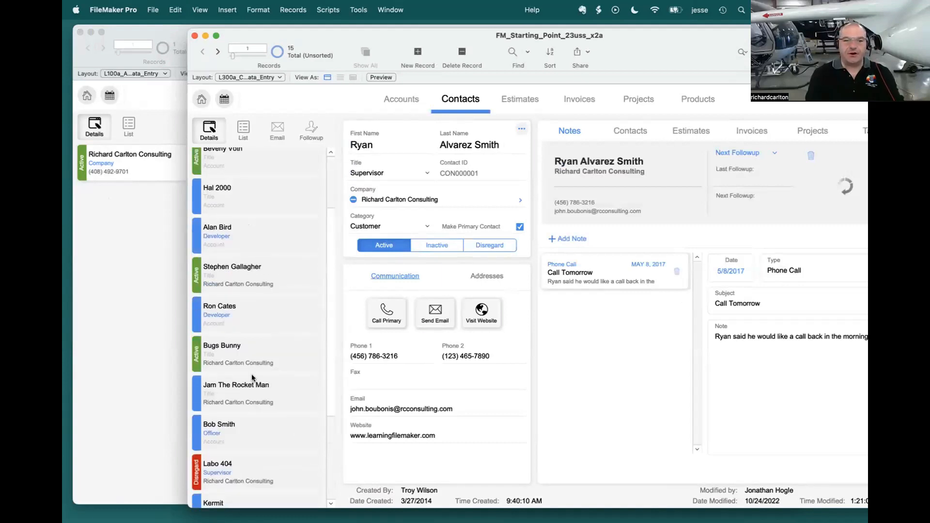
pyautogui.scroll(4, 252, 374)
# Step: Show the contacts in the dev file and compare them with the production file's contact list
pyautogui.click(112, 273)
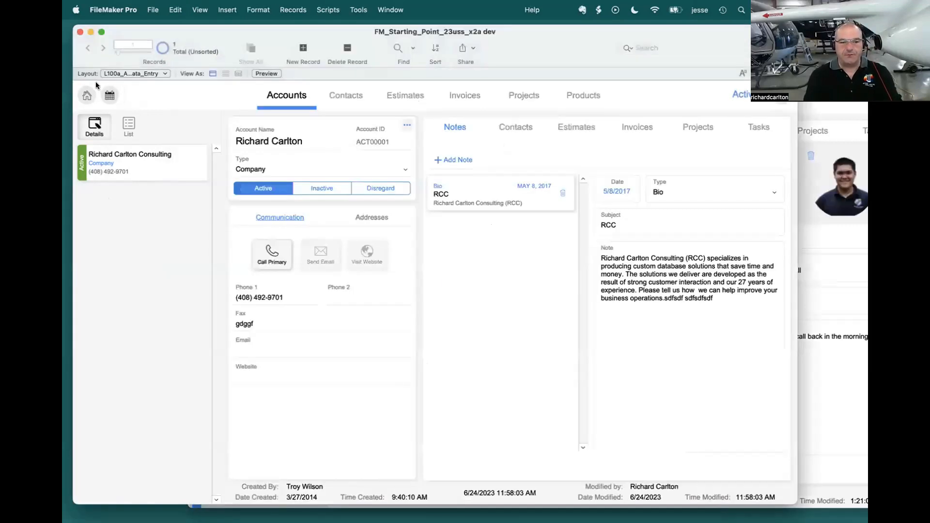
pyautogui.click(348, 94)
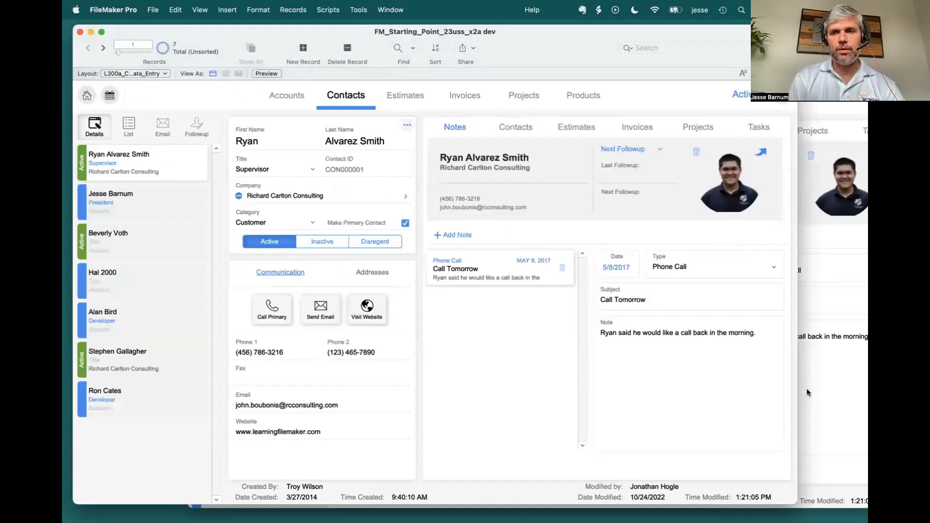
pyautogui.click(819, 417)
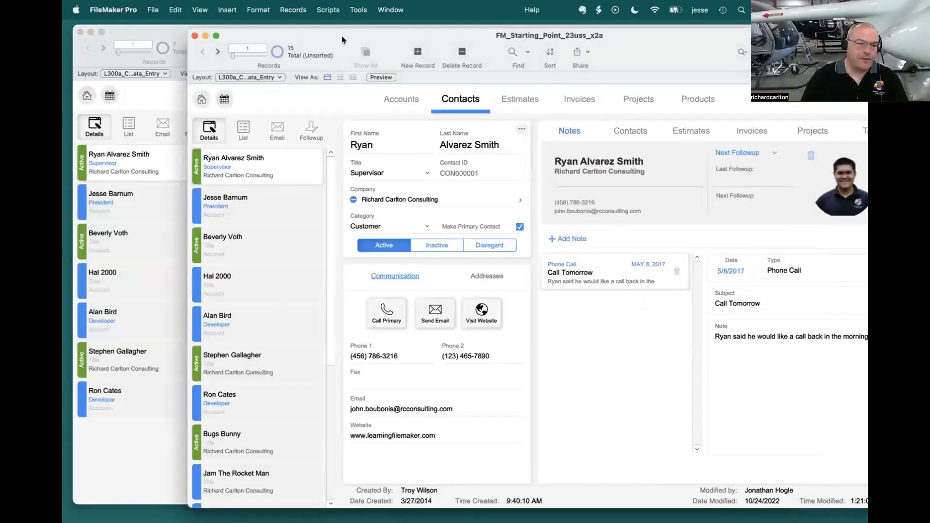
pyautogui.scroll(-5, 274, 407)
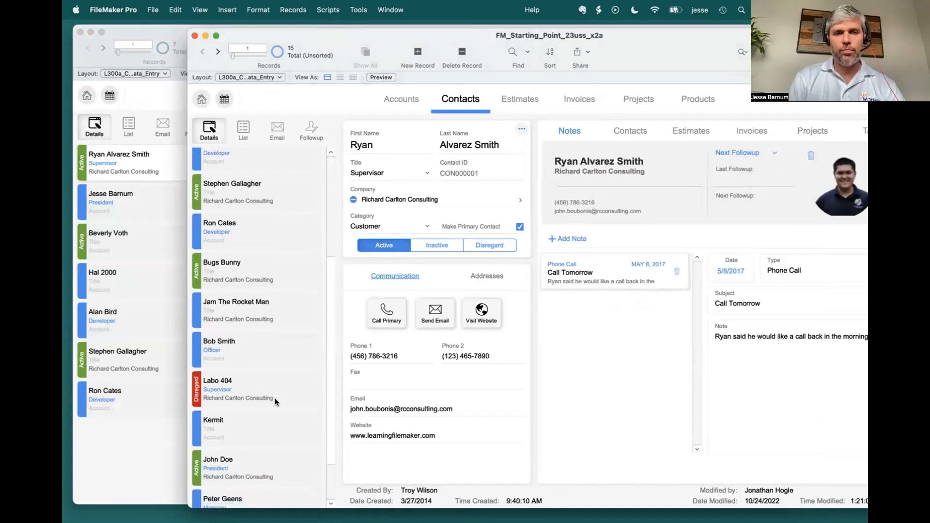
pyautogui.scroll(-8, 275, 402)
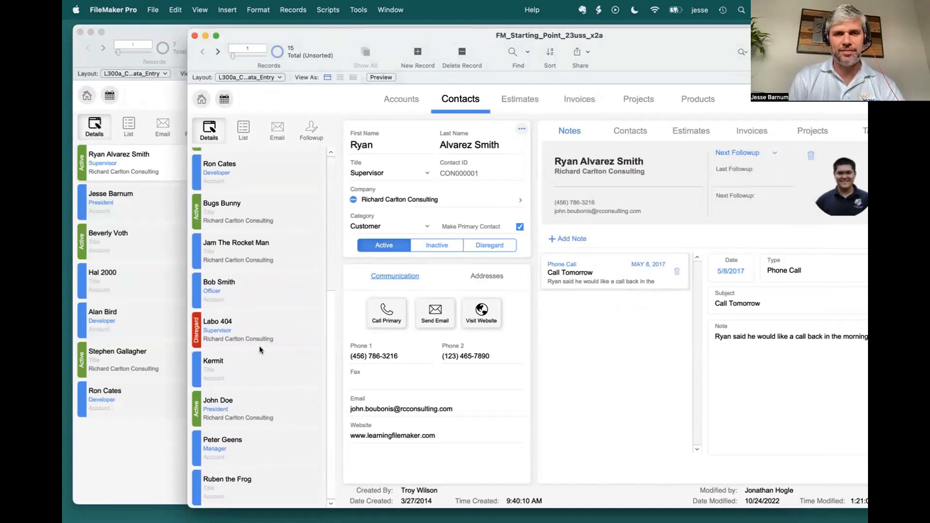
# Step: Review the production file's contact list and shift its window slightly while comparing it with the dev file
pyautogui.scroll(12, 260, 346)
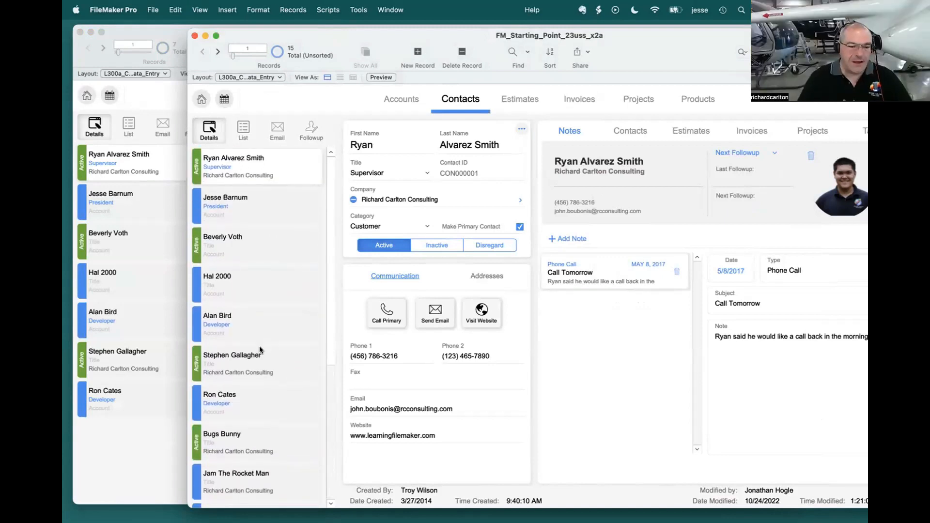
pyautogui.scroll(-10, 259, 349)
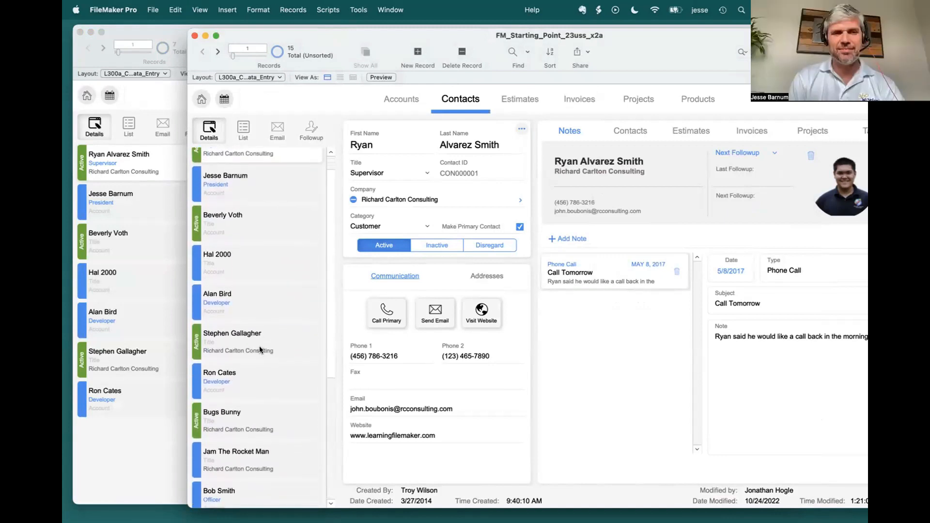
pyautogui.scroll(5, 260, 350)
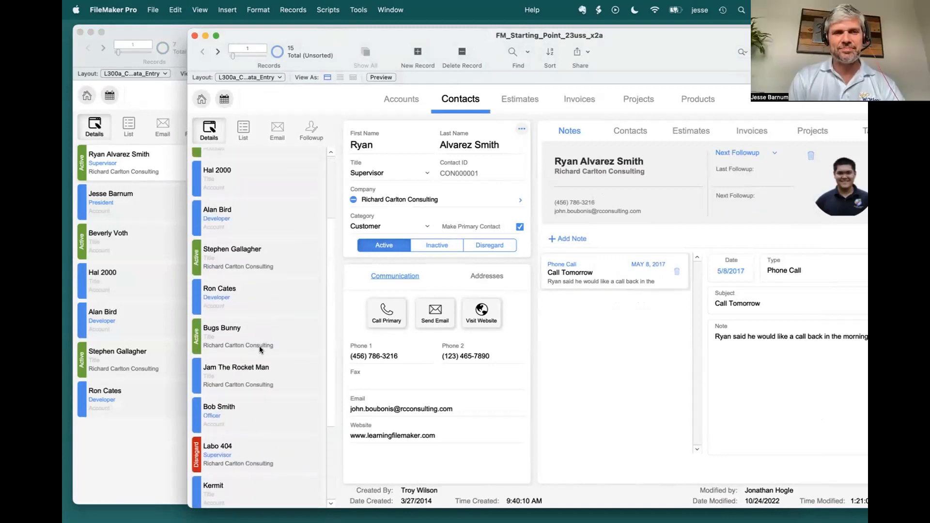
pyautogui.scroll(5, 260, 165)
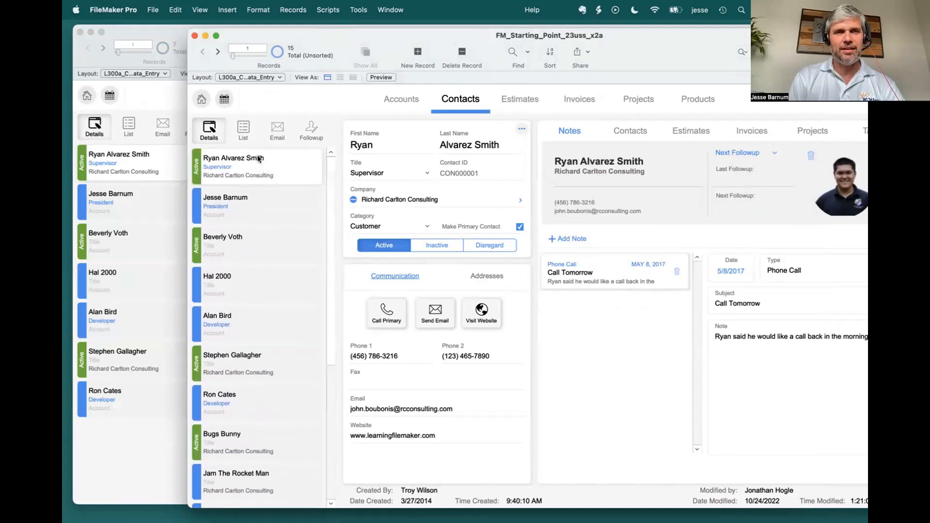
pyautogui.moveTo(245, 32); pyautogui.dragTo(236, 31)
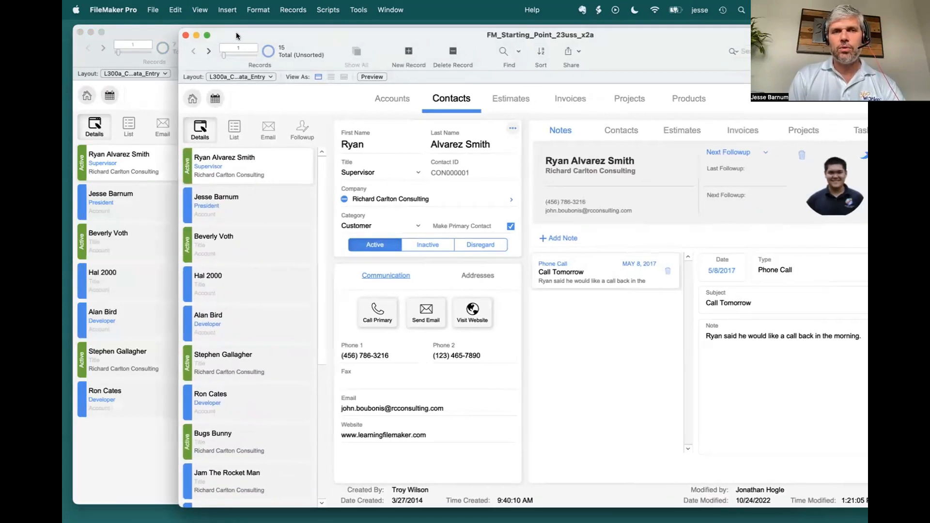
# Step: Change the theme of the dev file's contacts data entry layout to Enlightened and return to Browse mode
pyautogui.click(156, 28)
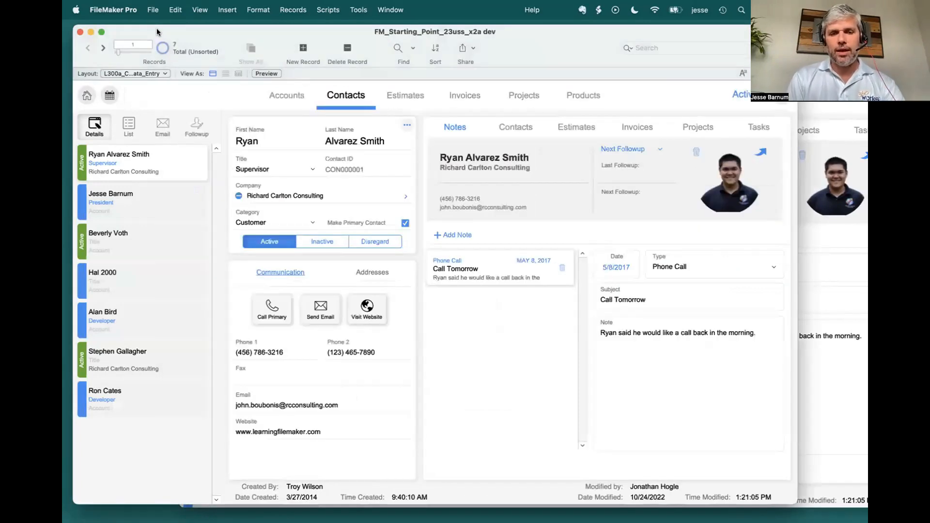
pyautogui.press('super+l')
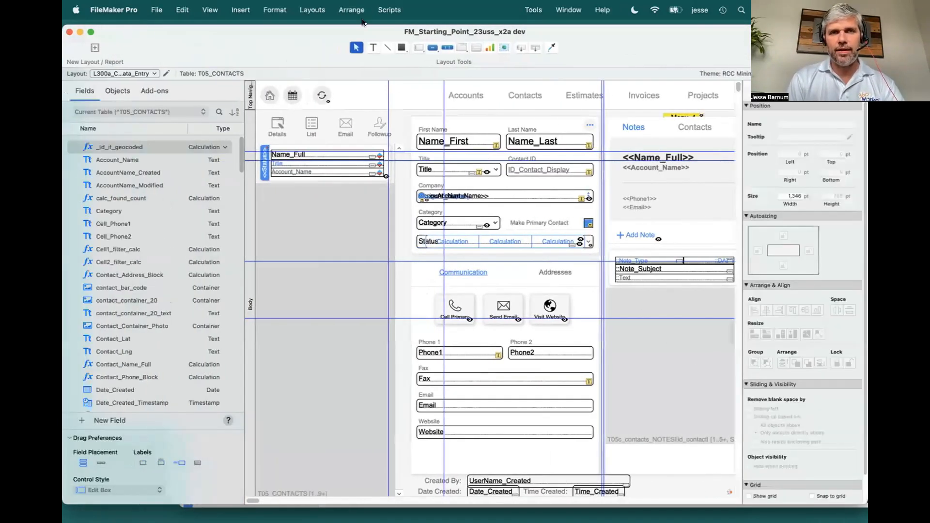
pyautogui.click(324, 10)
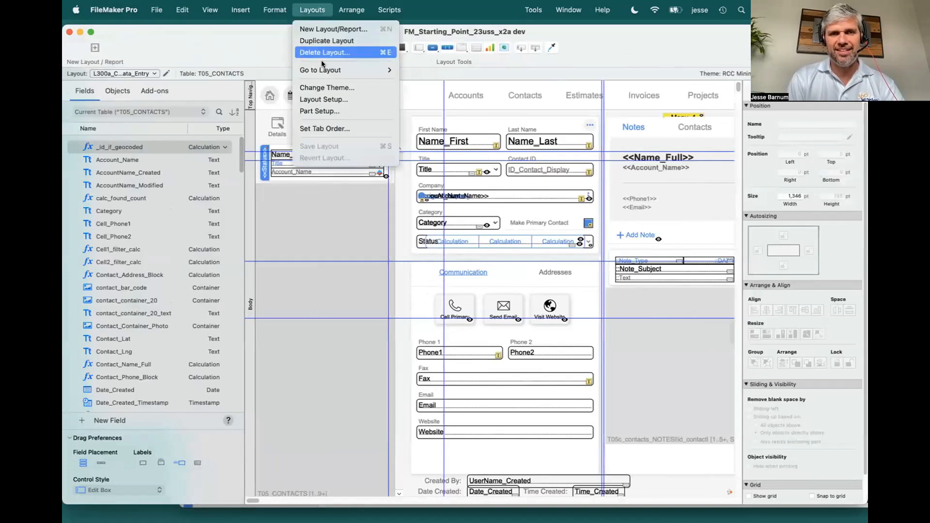
pyautogui.click(328, 99)
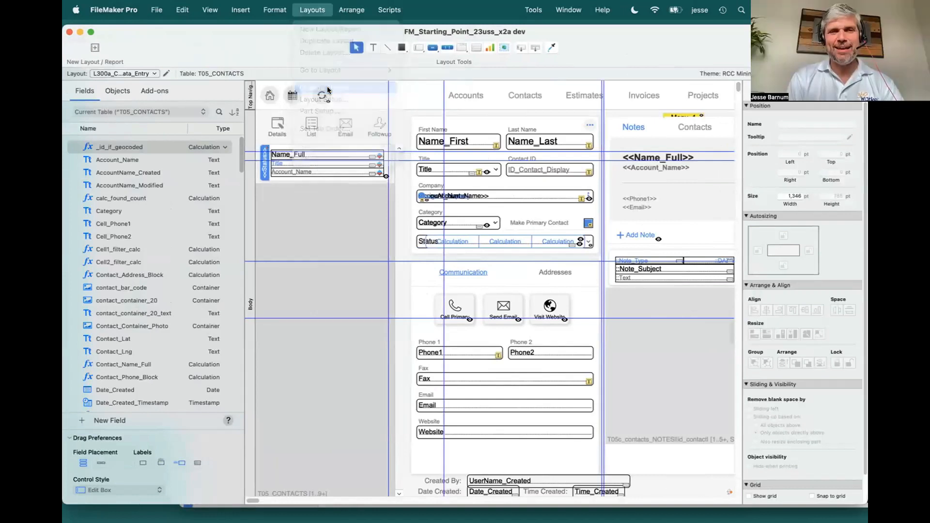
pyautogui.moveTo(507, 92); pyautogui.dragTo(312, 144)
pyautogui.click(293, 217)
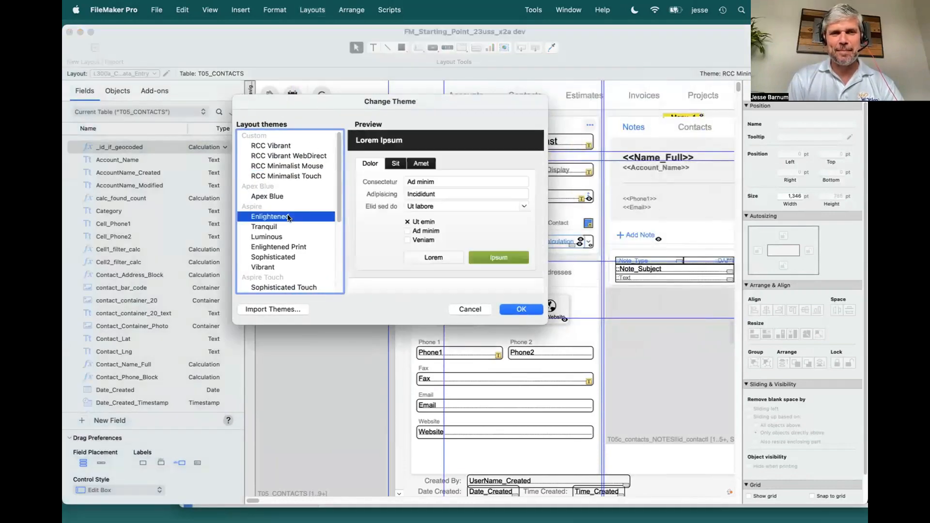
pyautogui.click(518, 310)
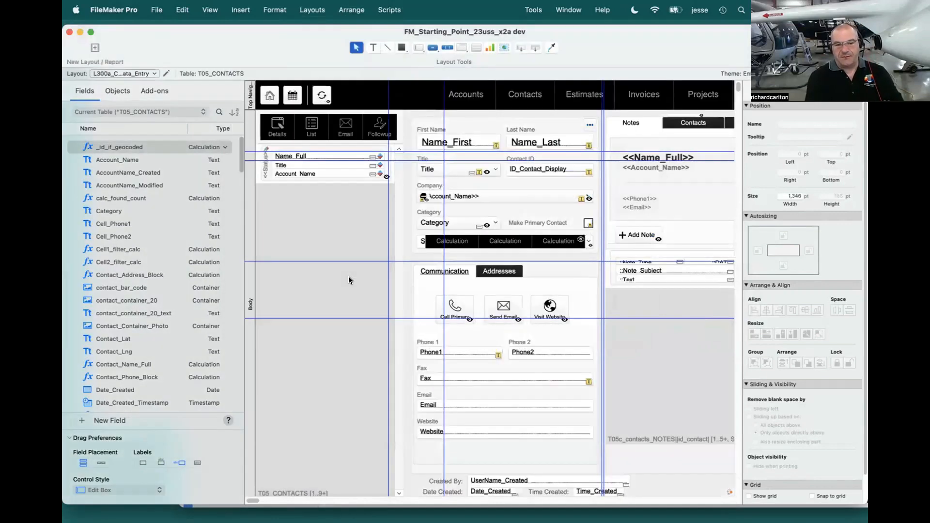
pyautogui.press('super+b')
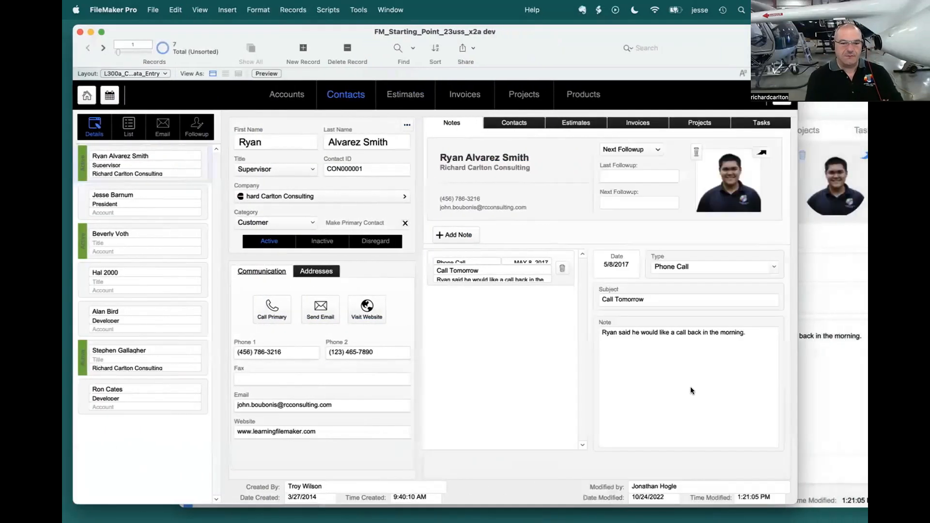
# Step: Narrow the dev file's window and compare its restyled contacts layout and records with the production file's contacts
pyautogui.moveTo(790, 495); pyautogui.dragTo(647, 497)
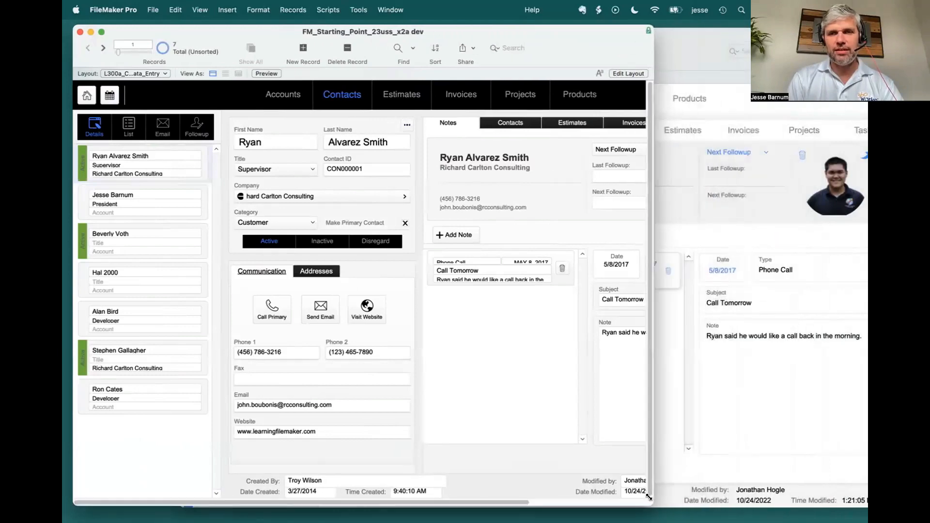
pyautogui.click(668, 37)
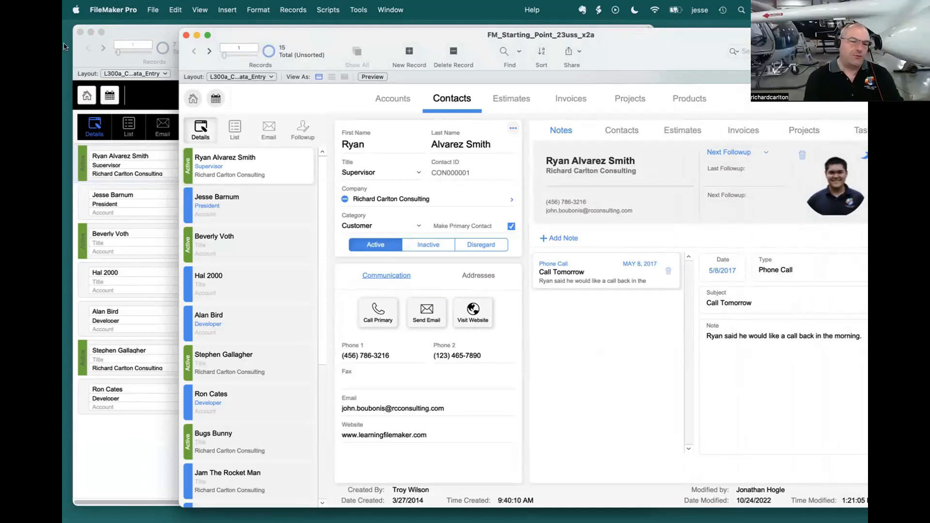
pyautogui.click(147, 31)
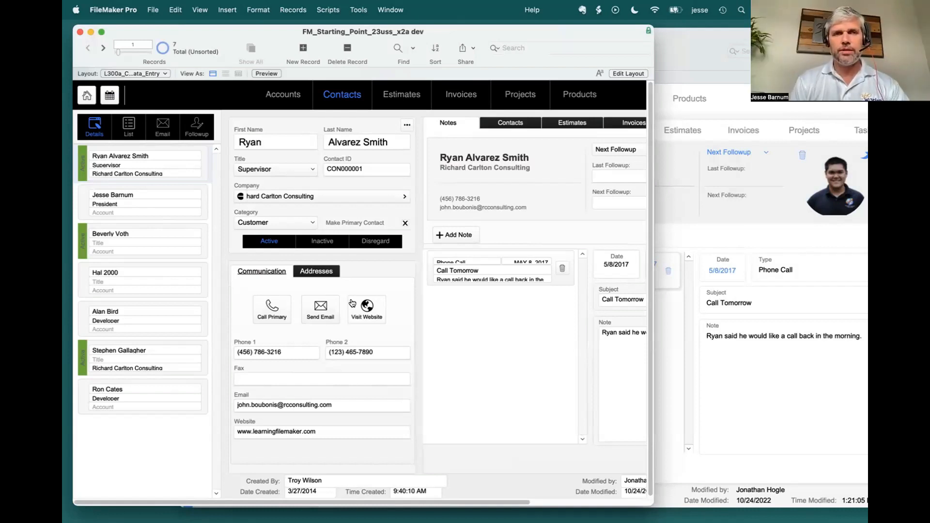
pyautogui.moveTo(240, 30); pyautogui.dragTo(235, 30)
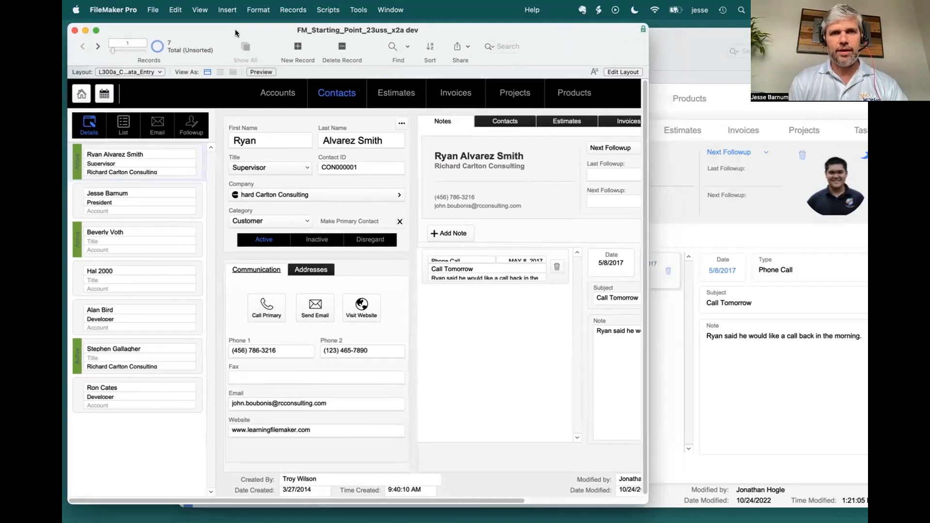
pyautogui.click(678, 42)
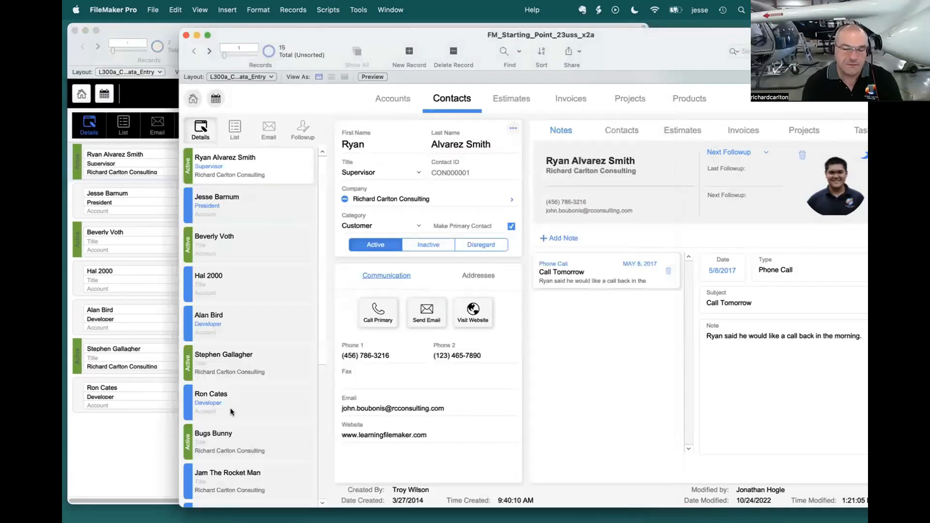
pyautogui.scroll(-5, 217, 324)
pyautogui.scroll(5, 217, 325)
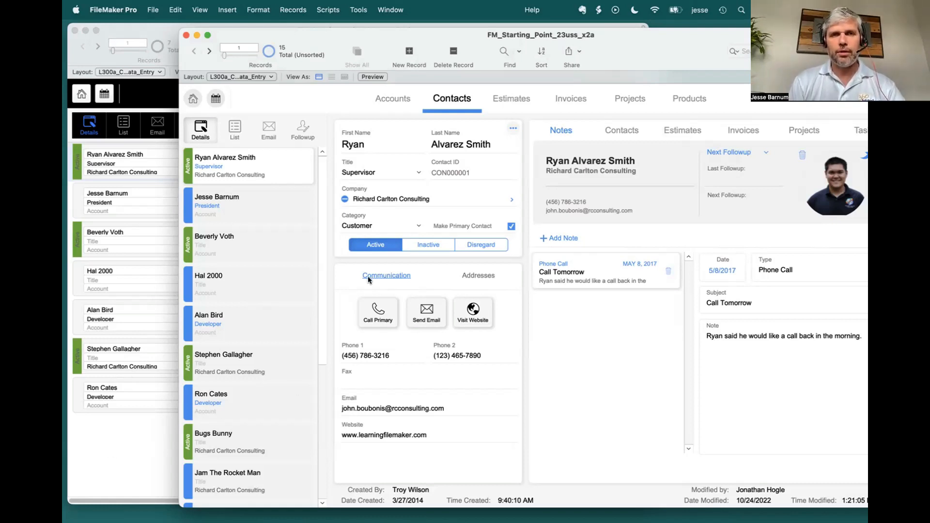
# Step: Switch to the 360Deploy file and try to deploy FM_Starting_Point_23uss_x2a dev to FM_Starting_Point_23uss_x2a
pyautogui.click(391, 10)
pyautogui.click(394, 158)
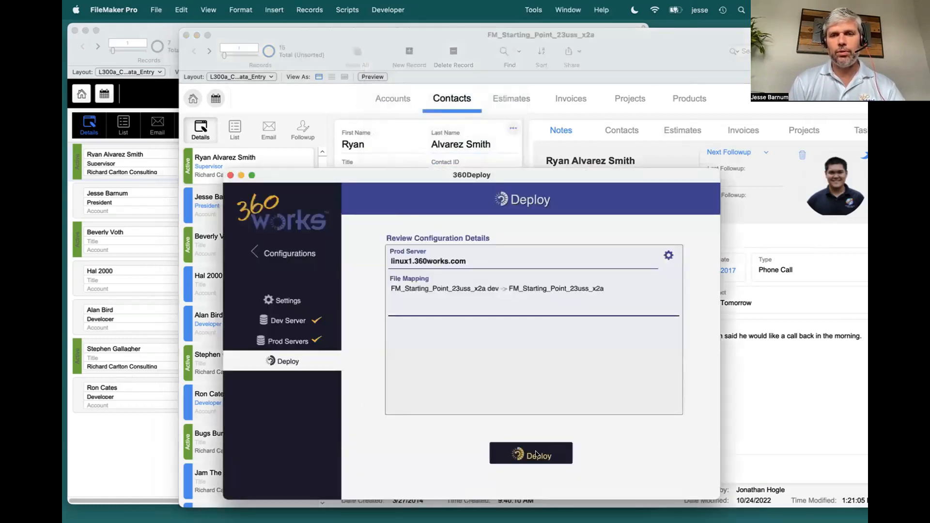
pyautogui.click(536, 454)
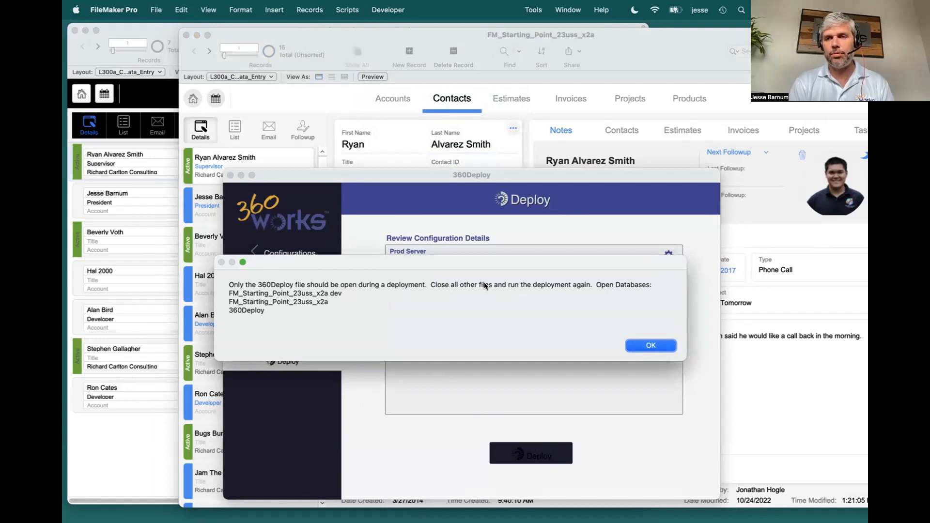
pyautogui.click(652, 346)
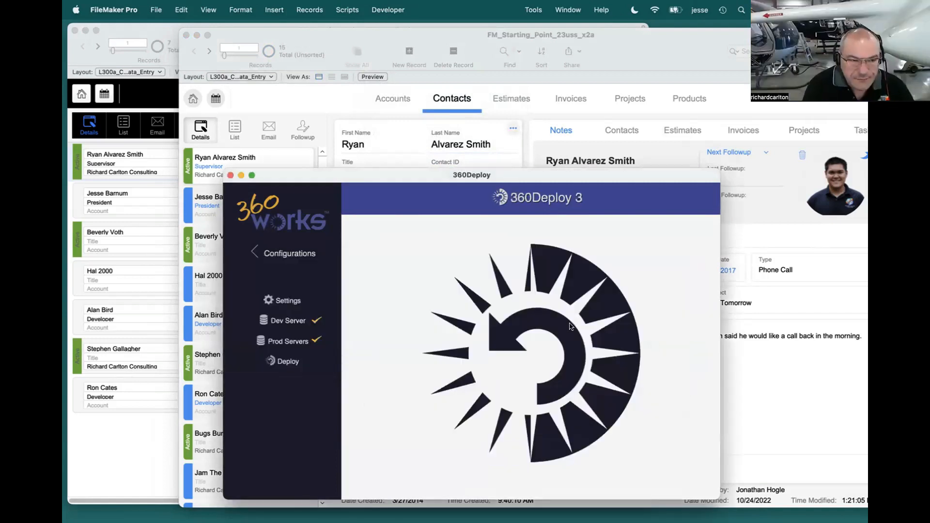
# Step: Close the production and dev files, leaving only the 360Deploy file open, and move its window up
pyautogui.click(186, 35)
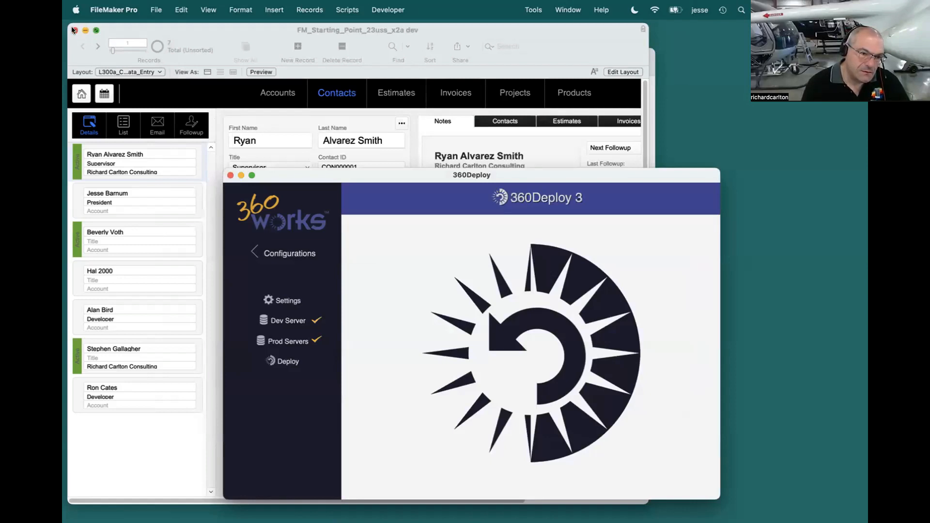
pyautogui.click(73, 30)
pyautogui.moveTo(328, 176); pyautogui.dragTo(325, 158)
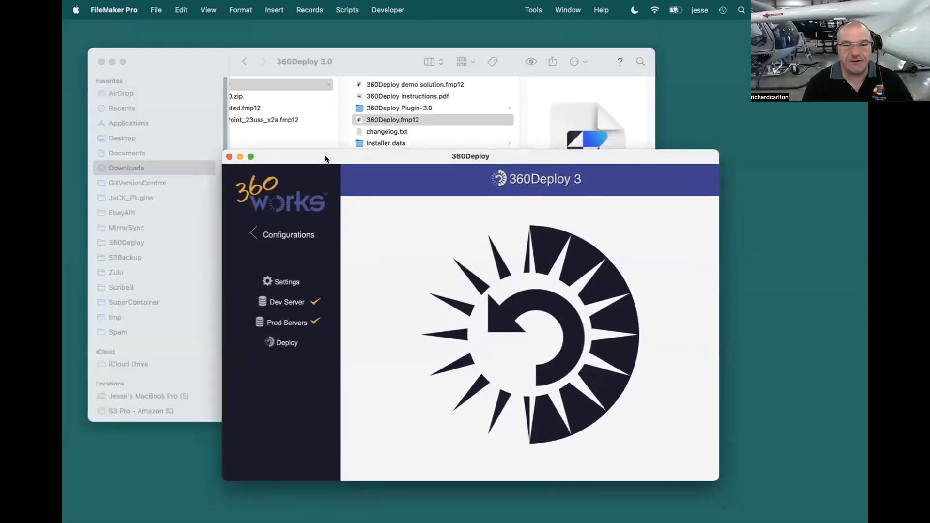
# Step: Deploy FM_Starting_Point_23uss_x2a dev to FM_Starting_Point_23uss_x2a on linux1.360works.com immediately, without scheduling it
pyautogui.click(287, 345)
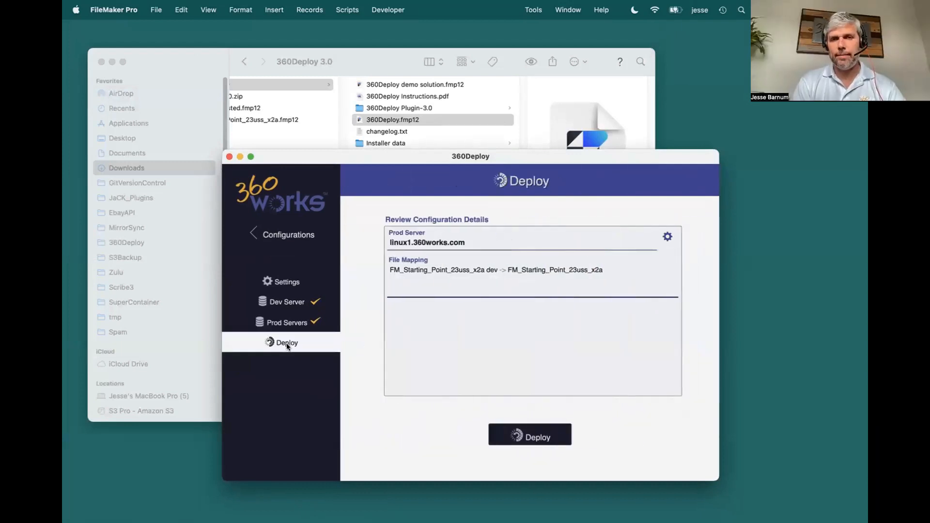
pyautogui.click(526, 438)
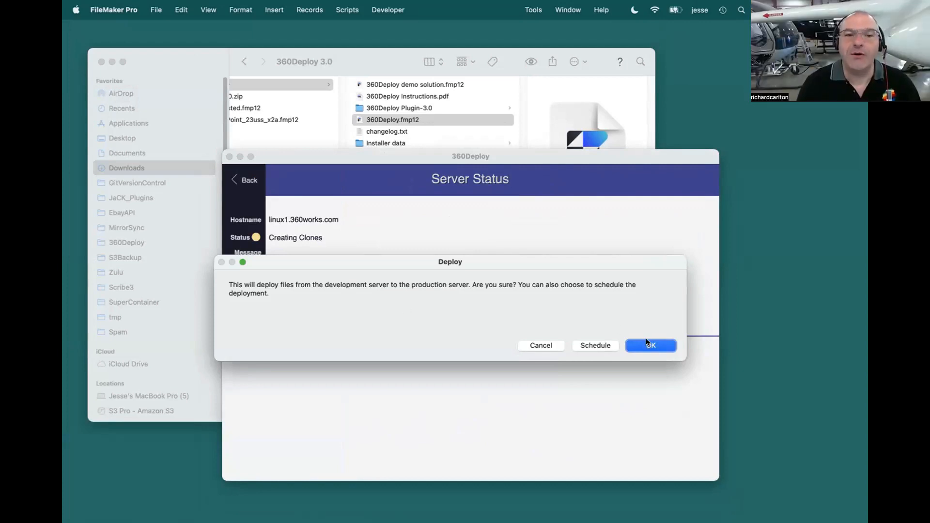
pyautogui.click(656, 345)
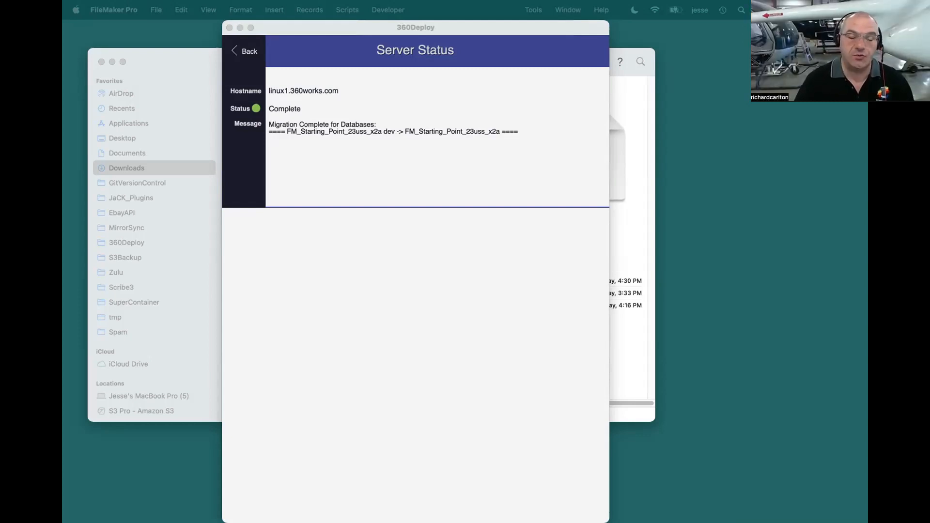
# Step: Open FM_Starting_Point_23uss_x2a from host linux1.360works.com, signing in as MirrorSync with the account password, and show its contacts
pyautogui.press('super+Tab')
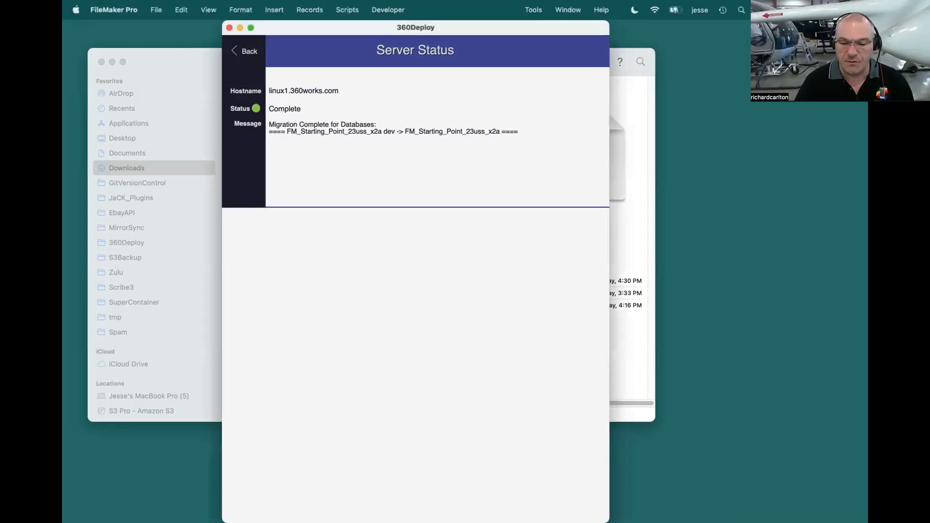
pyautogui.click(157, 10)
pyautogui.moveTo(193, 72)
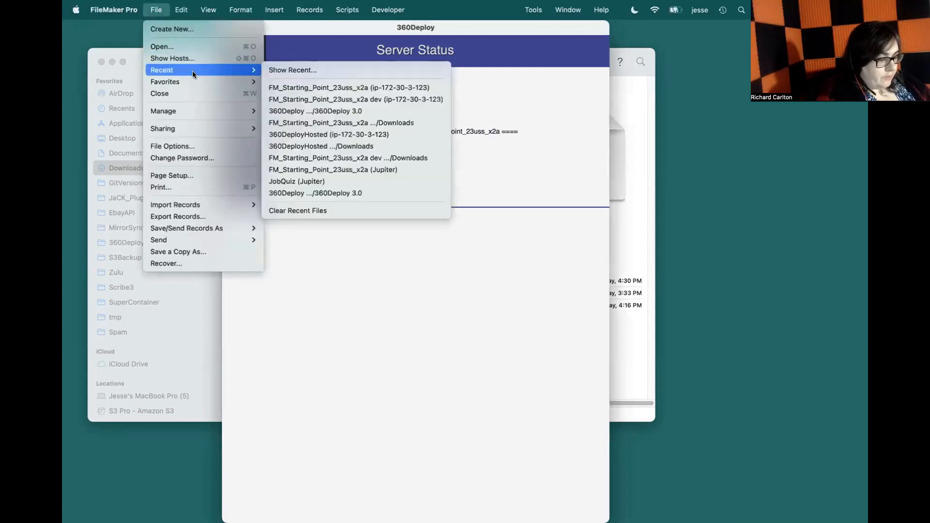
pyautogui.click(157, 6)
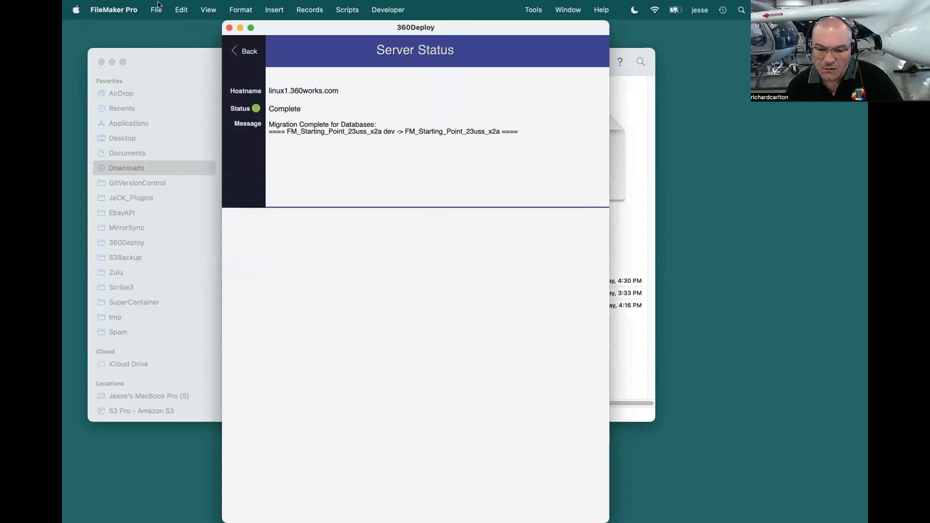
pyautogui.click(158, 5)
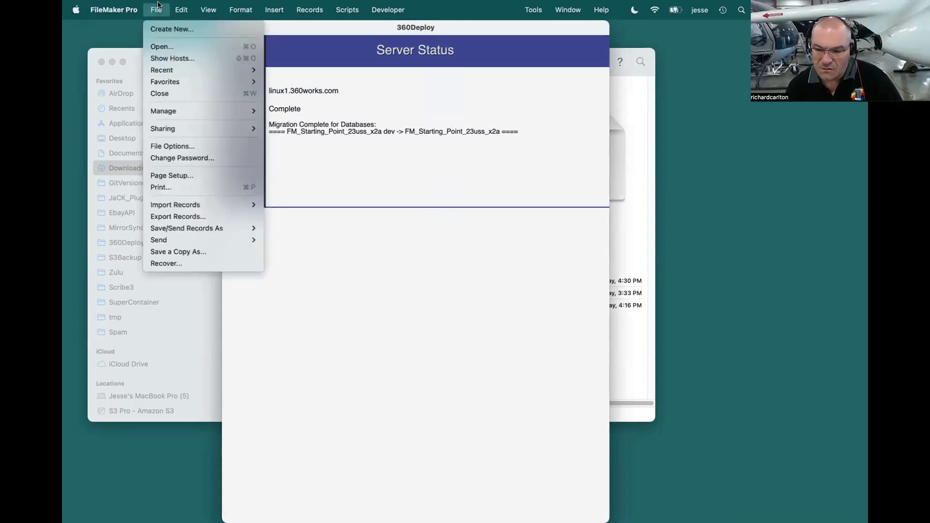
pyautogui.click(170, 57)
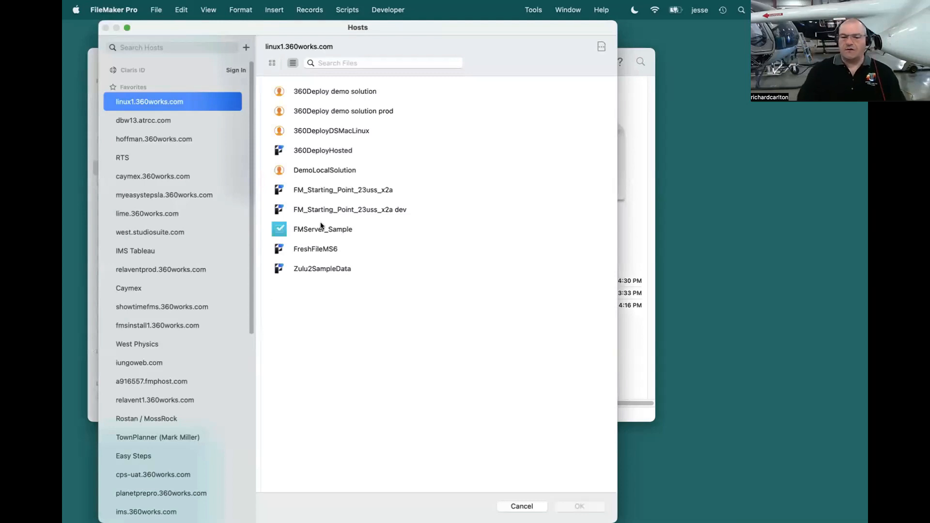
pyautogui.doubleClick(328, 190)
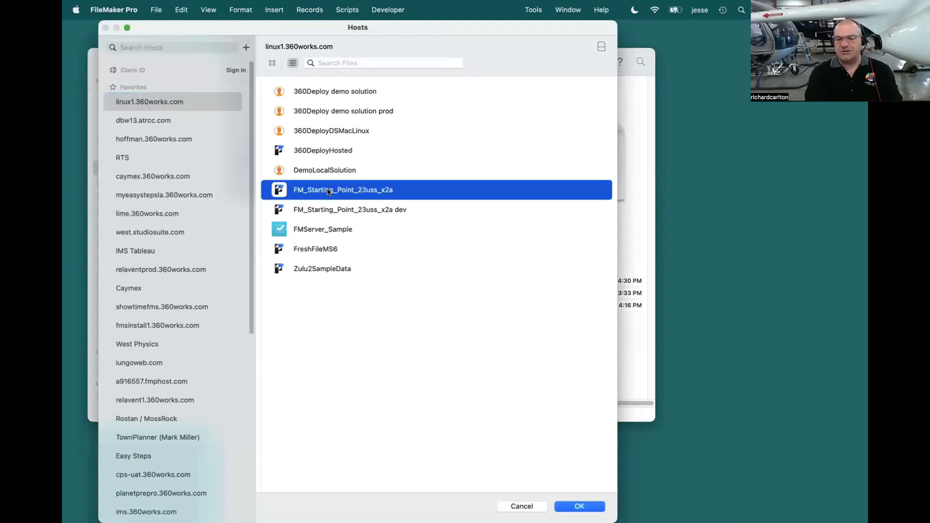
pyautogui.write('MirrorSync')
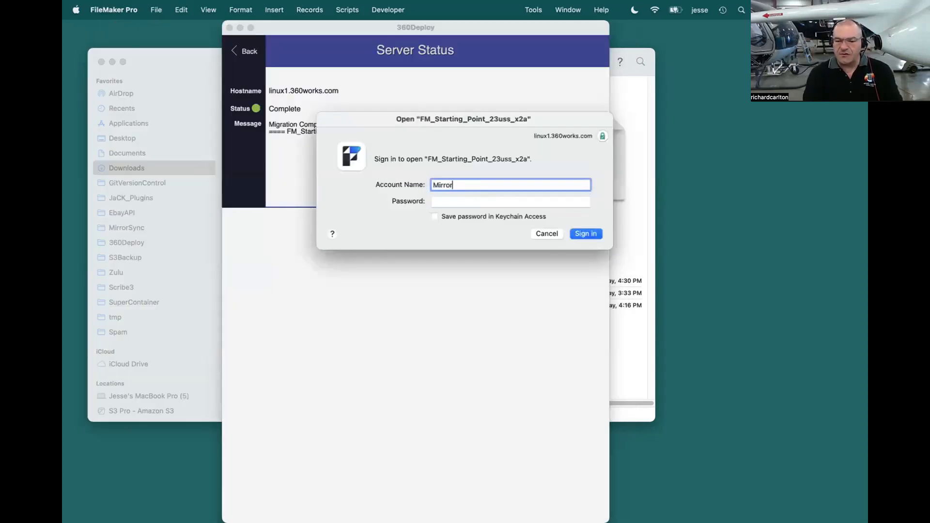
pyautogui.press('super+a')
pyautogui.press('Tab')
pyautogui.press('super+v')
pyautogui.press('Return')
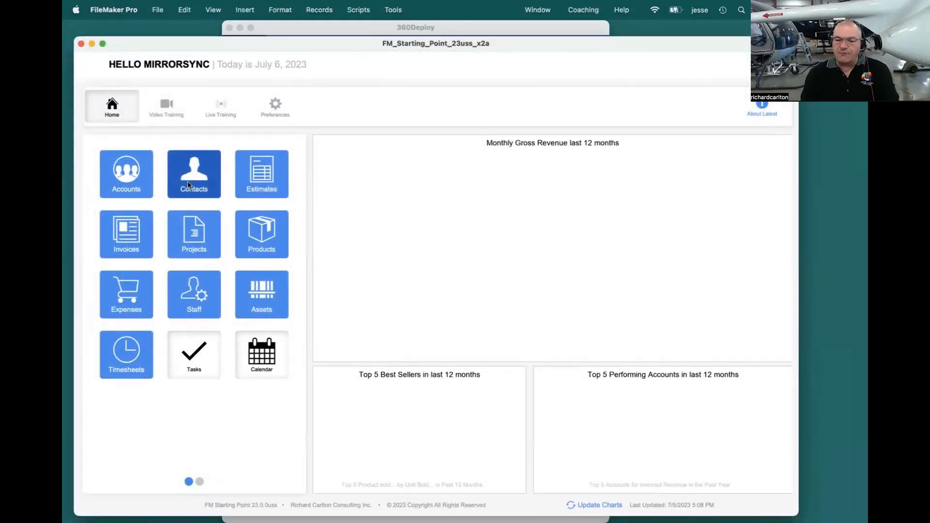
pyautogui.click(189, 185)
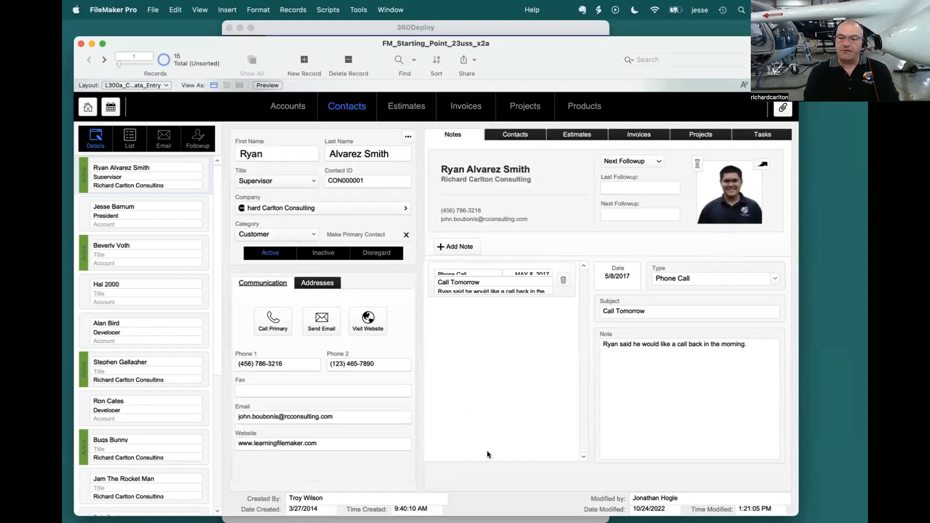
# Step: Look through the whole contact list in the production file, from the first contact to the last
pyautogui.scroll(-5, 159, 394)
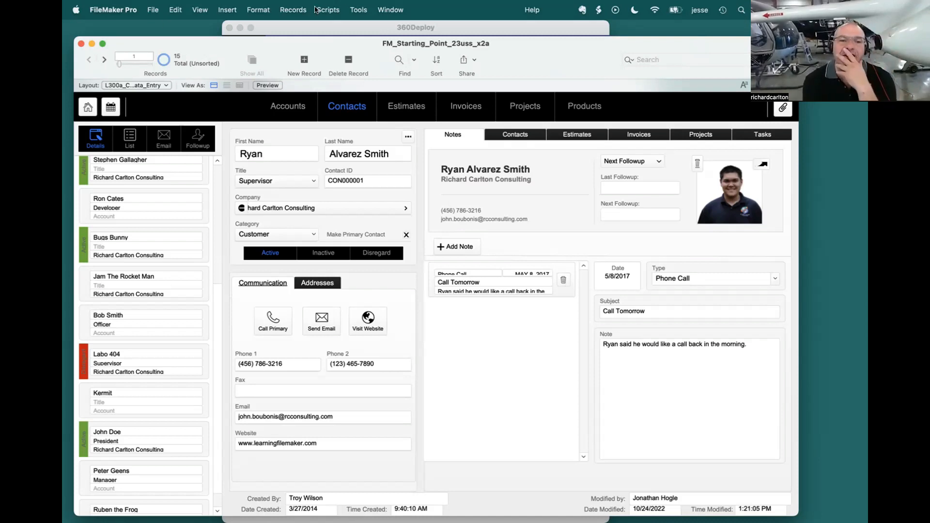
pyautogui.click(357, 10)
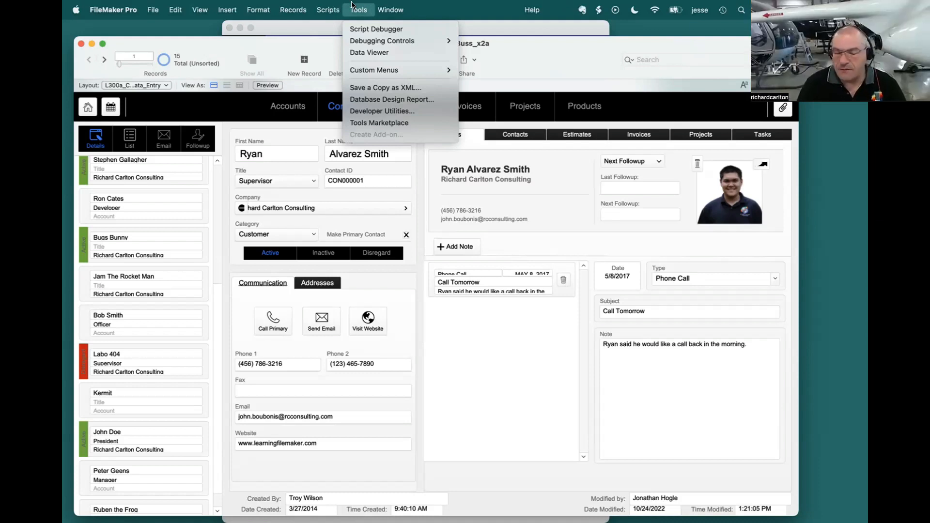
pyautogui.click(352, 5)
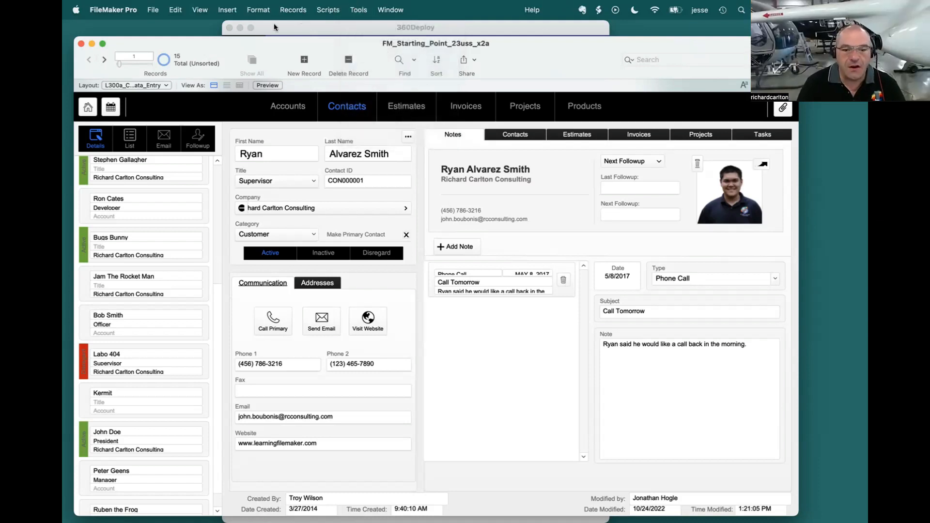
pyautogui.moveTo(206, 42)
pyautogui.mouseDown()
pyautogui.moveTo(242, 42)
pyautogui.moveTo(208, 37)
pyautogui.mouseUp()
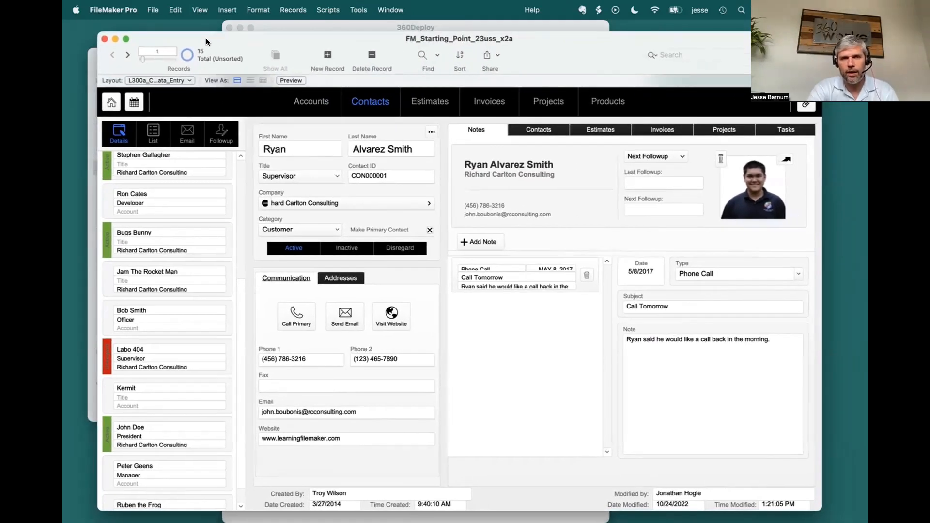
pyautogui.scroll(5, 158, 267)
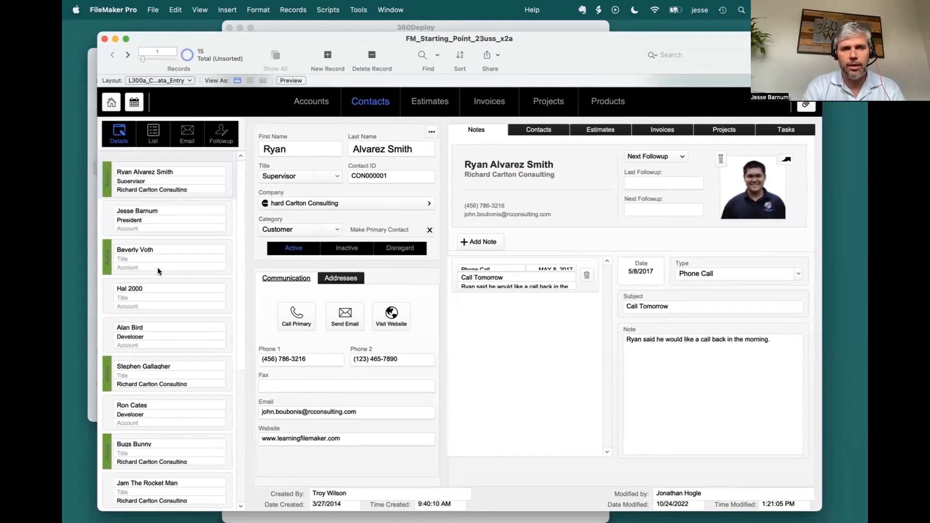
pyautogui.scroll(-5, 158, 267)
pyautogui.scroll(1, 158, 269)
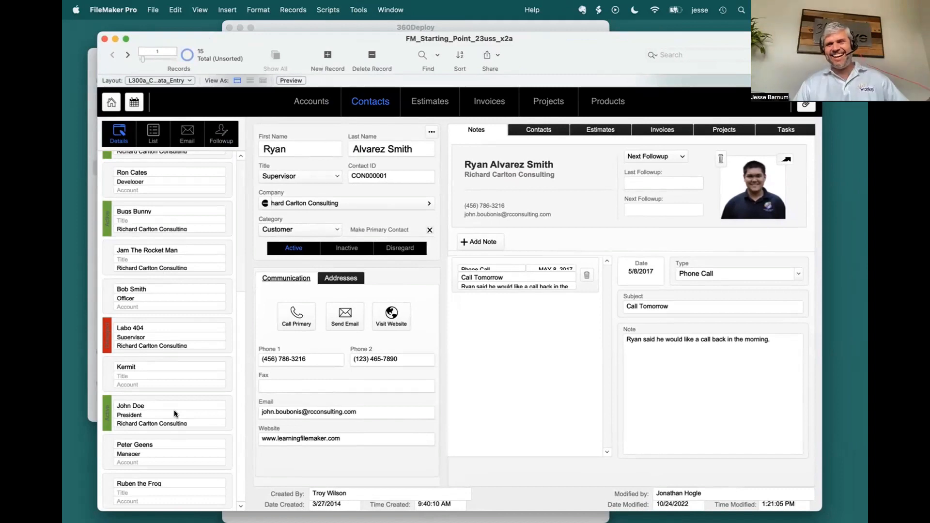
pyautogui.scroll(5, 175, 407)
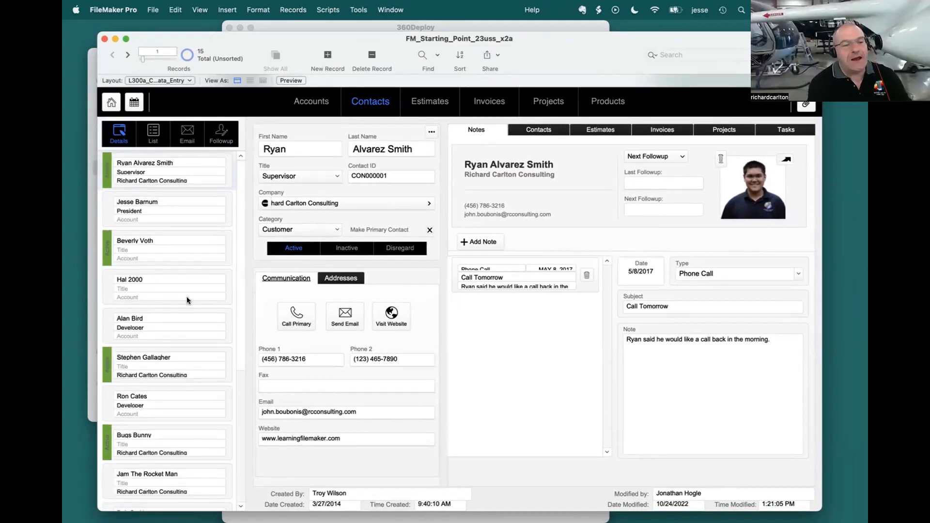
# Step: Show the second contact's record in the production file and examine its creation and modification details, fitting the window on screen
pyautogui.click(176, 212)
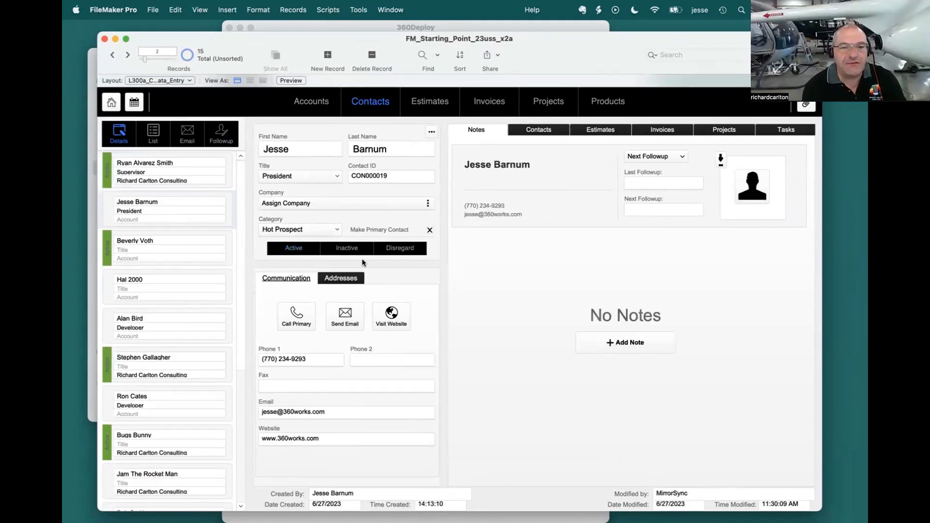
pyautogui.moveTo(742, 41); pyautogui.dragTo(721, 42)
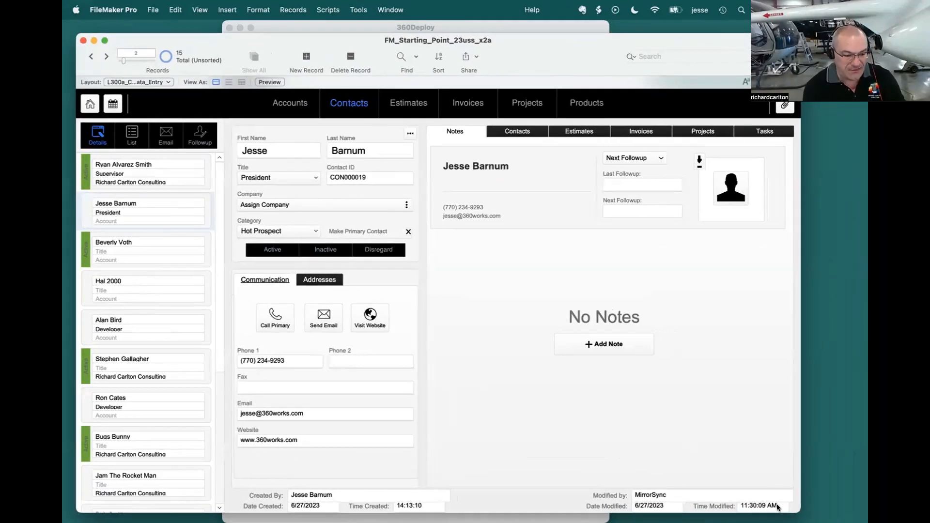
pyautogui.moveTo(794, 506)
pyautogui.mouseDown()
pyautogui.moveTo(906, 513)
pyautogui.moveTo(774, 513)
pyautogui.moveTo(794, 514)
pyautogui.mouseUp()
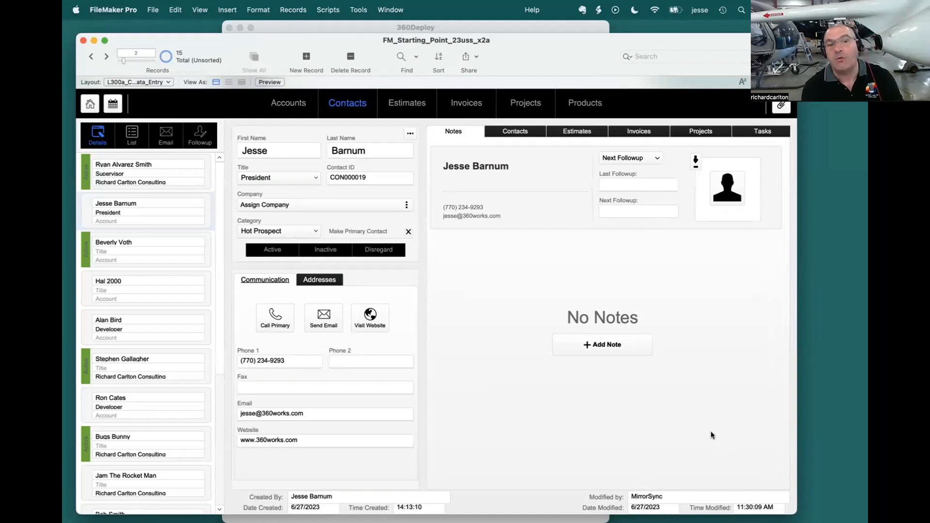
# Step: Close the production file, shrink the 360Deploy window, and return from Server Status to the configuration's main page
pyautogui.moveTo(152, 37); pyautogui.dragTo(201, 37)
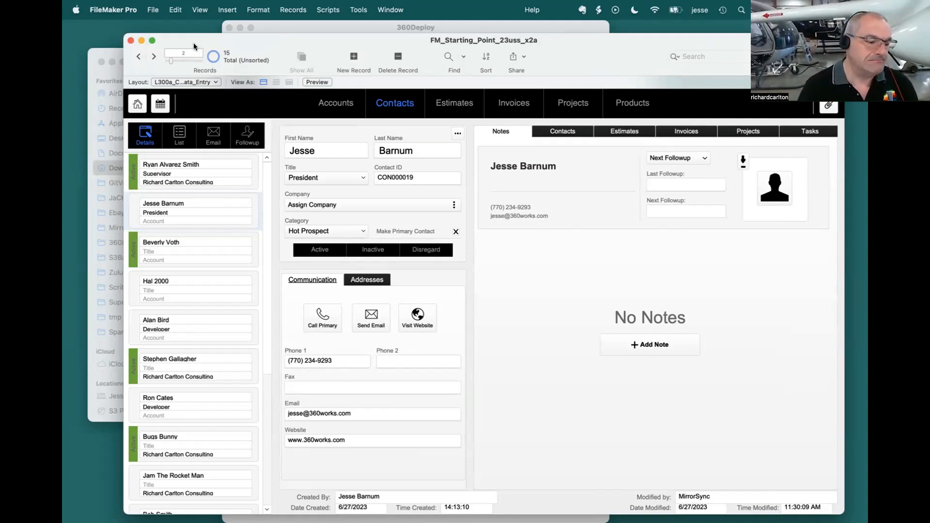
pyautogui.click(130, 41)
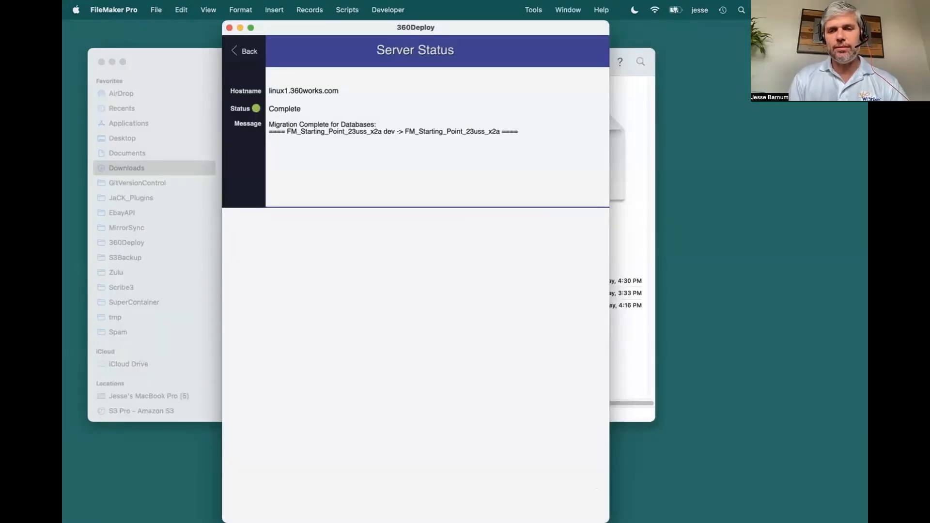
pyautogui.moveTo(609, 521); pyautogui.dragTo(632, 358)
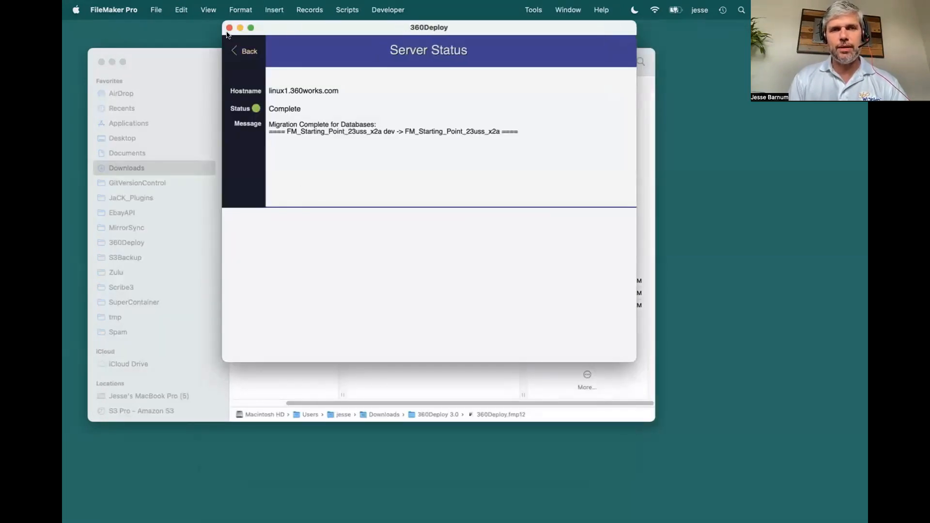
pyautogui.moveTo(226, 34); pyautogui.dragTo(274, 138)
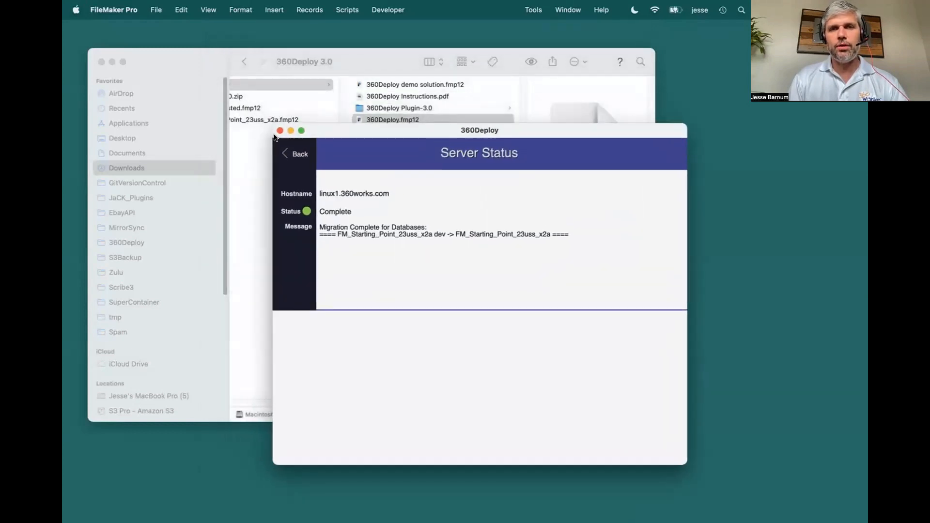
pyautogui.click(287, 151)
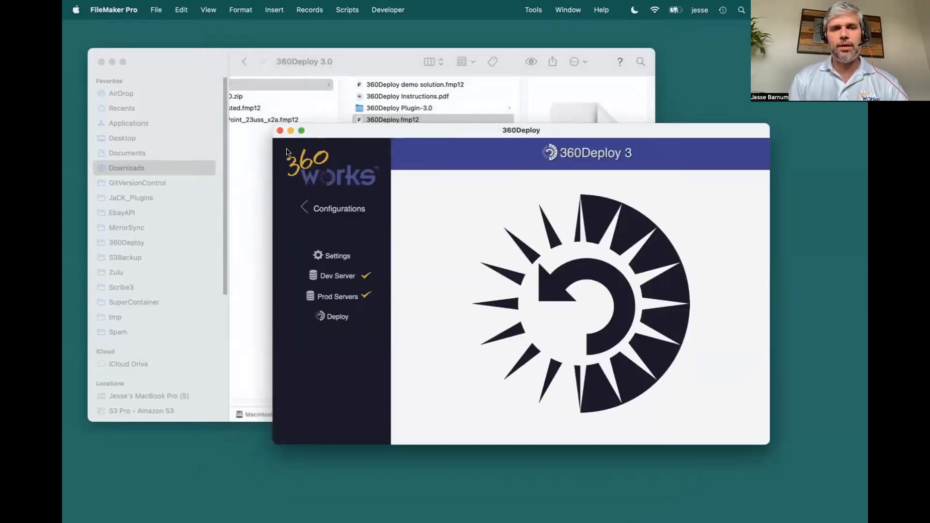
# Step: Open the recently used FM_Starting_Point_23uss_x2a dev file hosted on ip-172-30-3-123 and show its contacts
pyautogui.click(114, 9)
pyautogui.moveTo(156, 9)
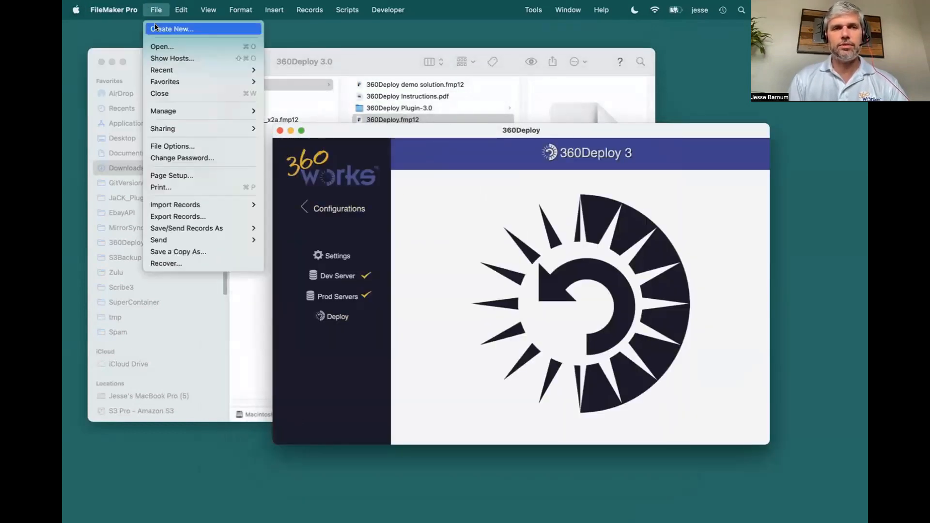
pyautogui.moveTo(185, 68)
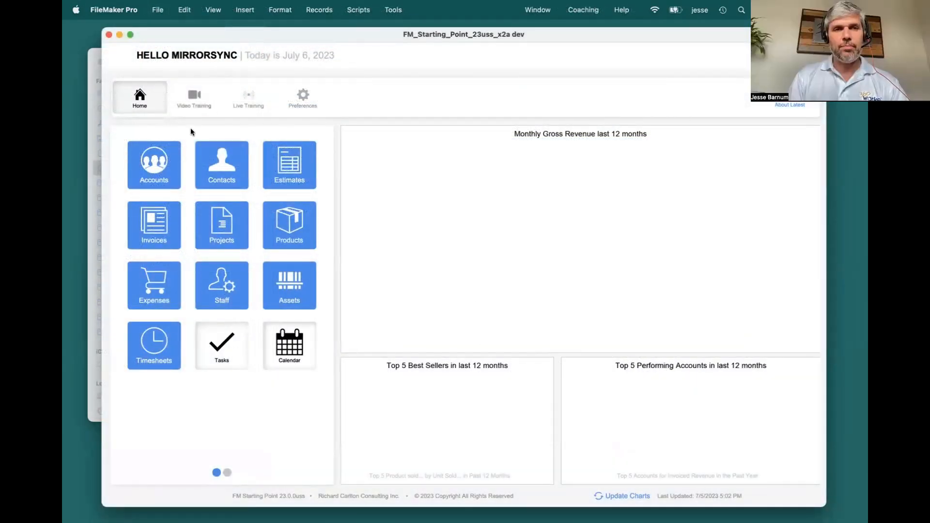
pyautogui.click(226, 165)
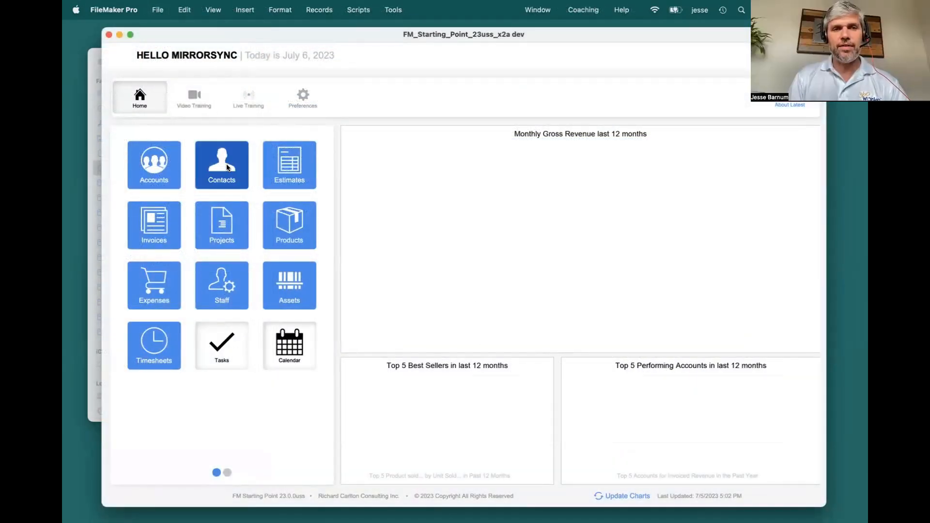
# Step: Change the theme of the contacts data entry layout in the dev file to RCC Minimalist Mouse and return to browsing records
pyautogui.press('super+l')
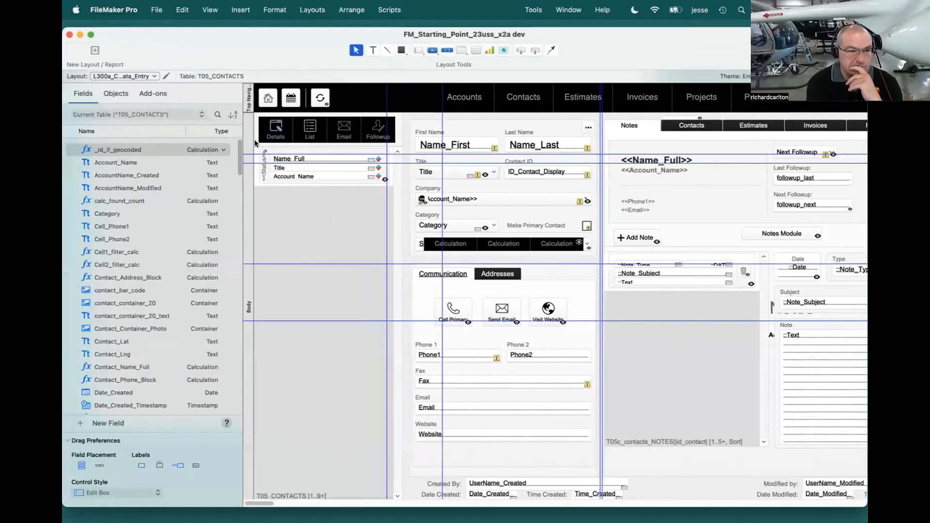
pyautogui.click(312, 10)
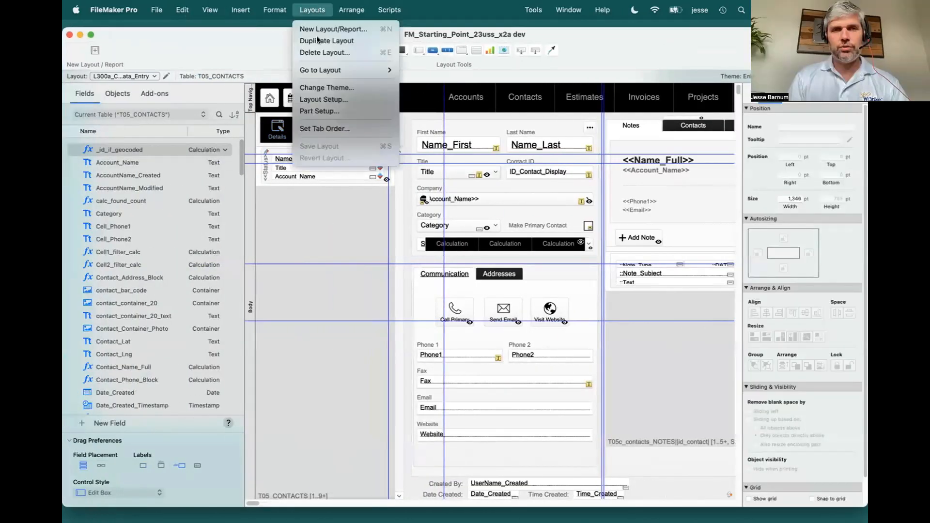
pyautogui.click(342, 92)
pyautogui.click(472, 152)
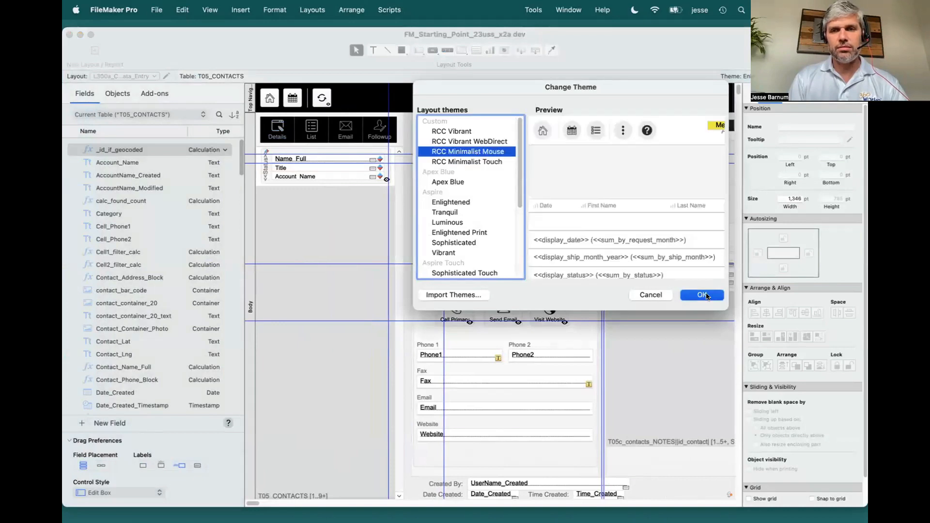
pyautogui.click(702, 295)
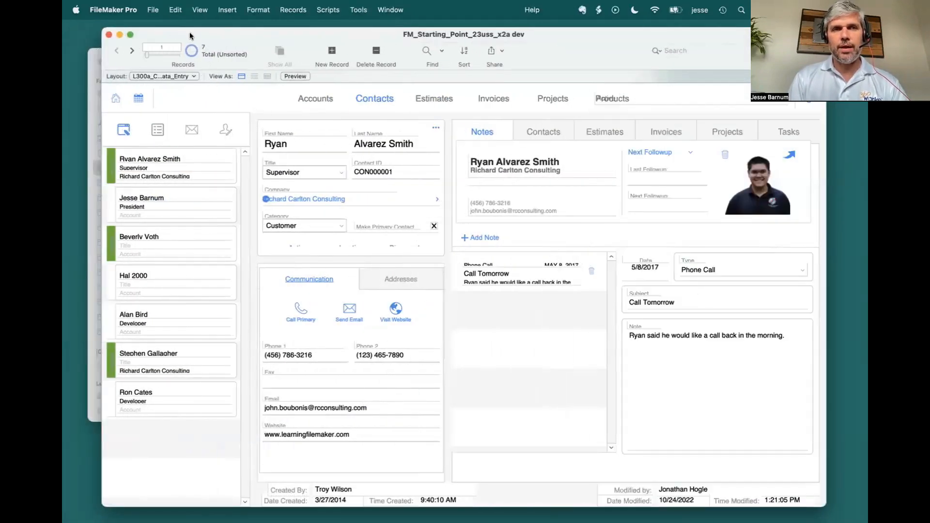
pyautogui.moveTo(190, 31); pyautogui.dragTo(167, 32)
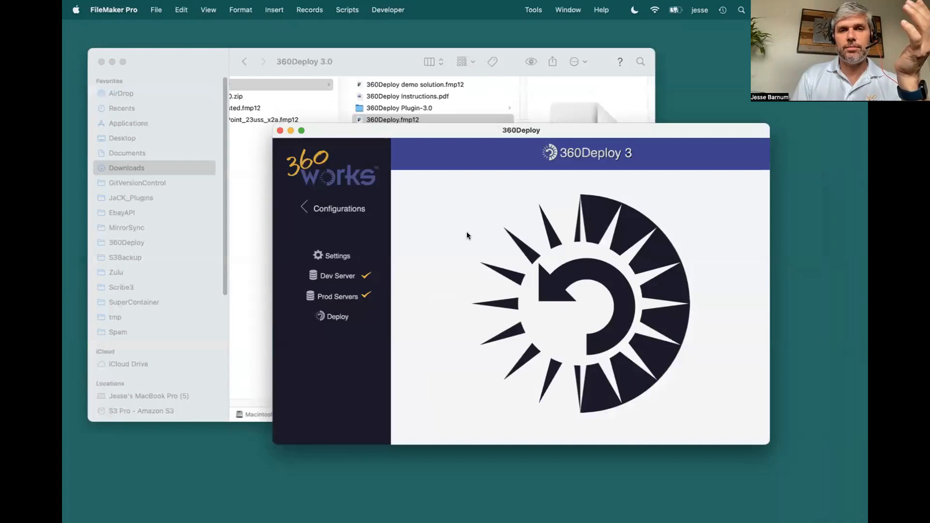
# Step: Deploy FM_Starting_Point_23uss_x2a dev to FM_Starting_Point_23uss_x2a on linux1.360works.com immediately, and close the 360Deploy file
pyautogui.click(336, 316)
pyautogui.click(587, 398)
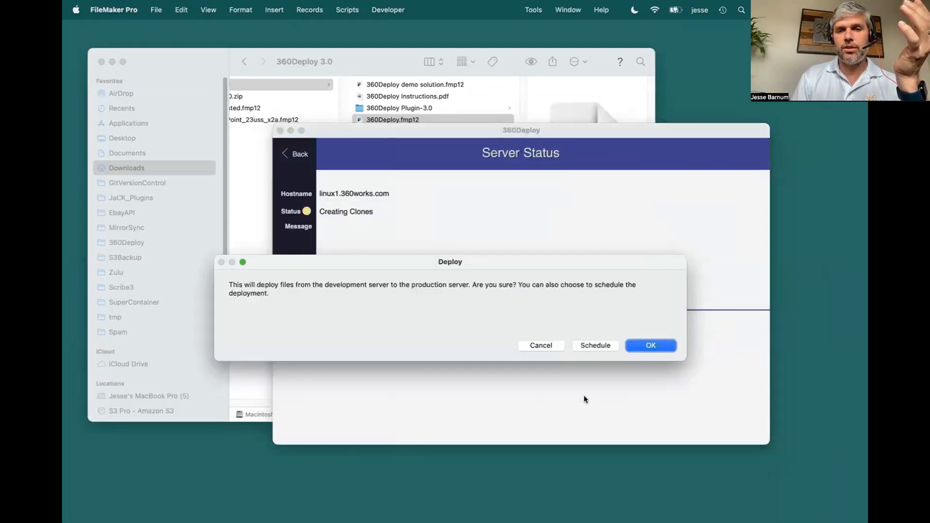
pyautogui.click(649, 347)
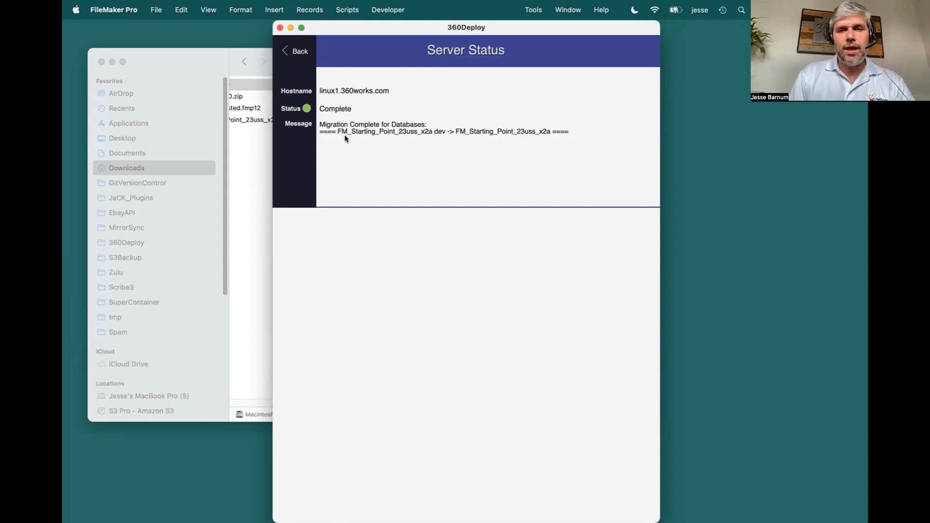
pyautogui.moveTo(659, 522); pyautogui.dragTo(664, 373)
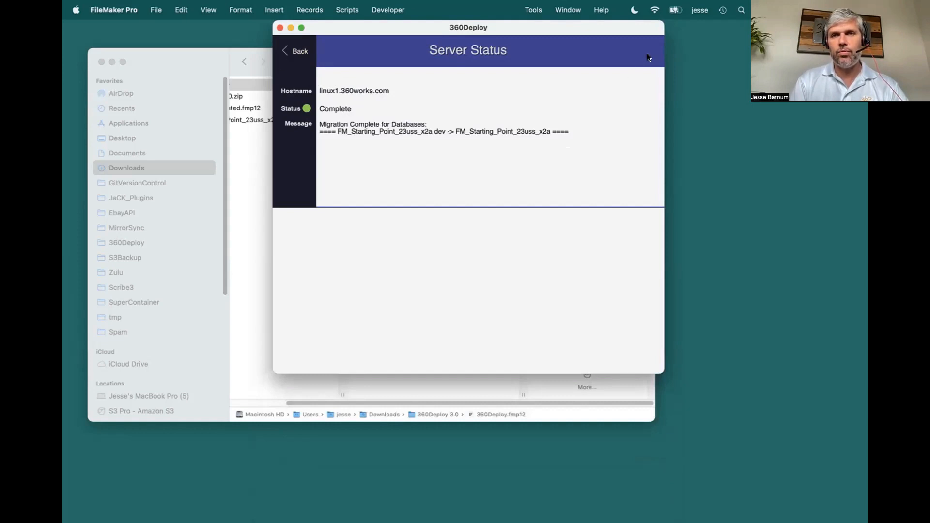
pyautogui.click(307, 63)
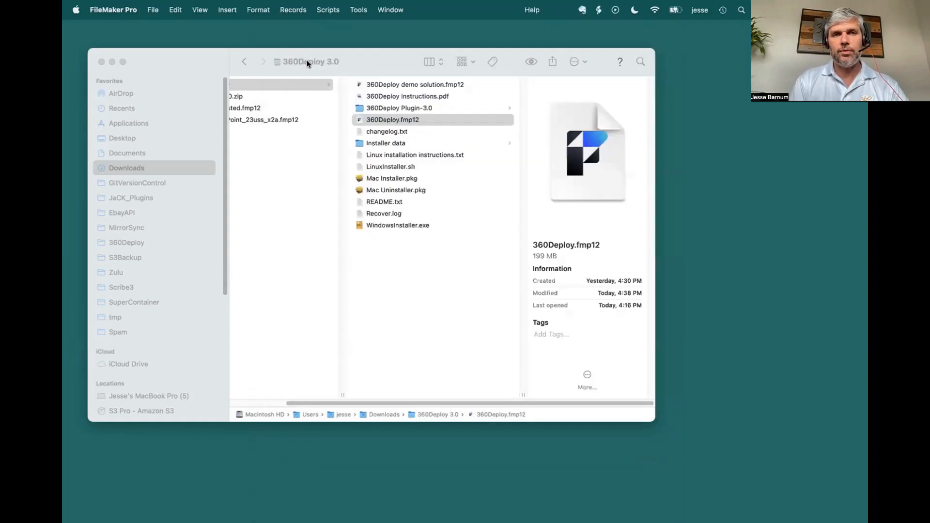
# Step: Open 360DeployHosted from host linux1.360works.com and open its linux1.360works.com configuration
pyautogui.click(152, 11)
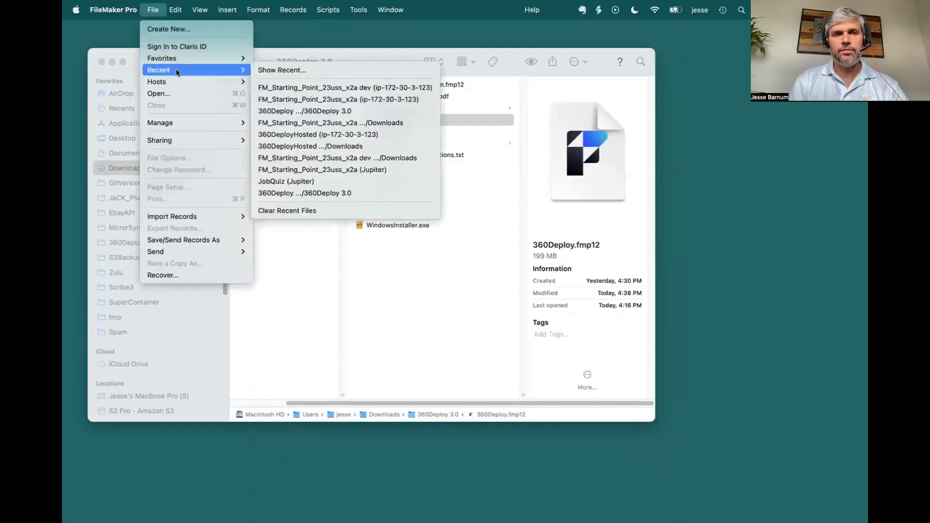
pyautogui.moveTo(169, 83)
pyautogui.click(353, 88)
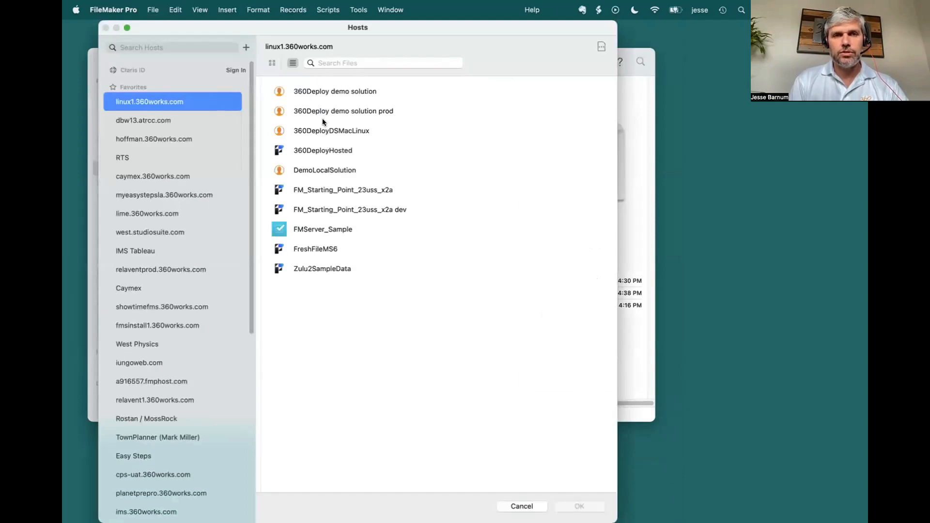
pyautogui.doubleClick(323, 150)
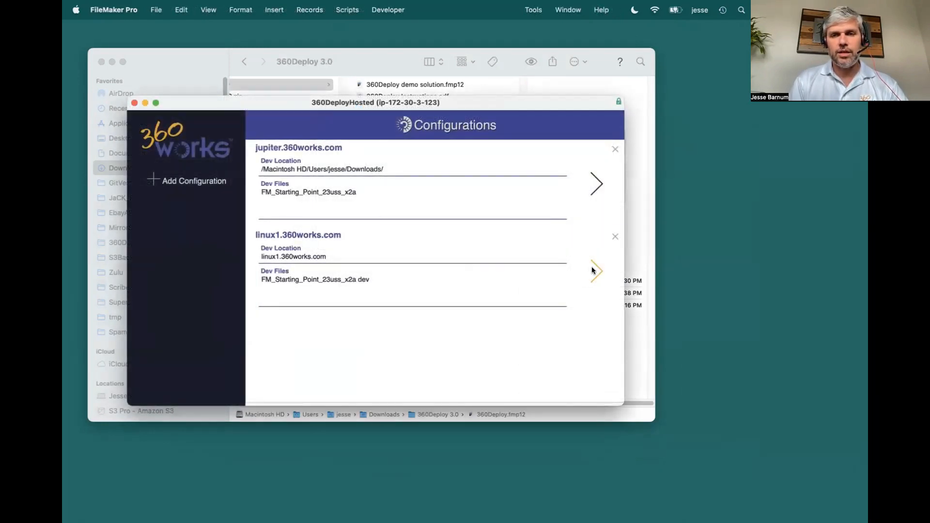
pyautogui.click(592, 269)
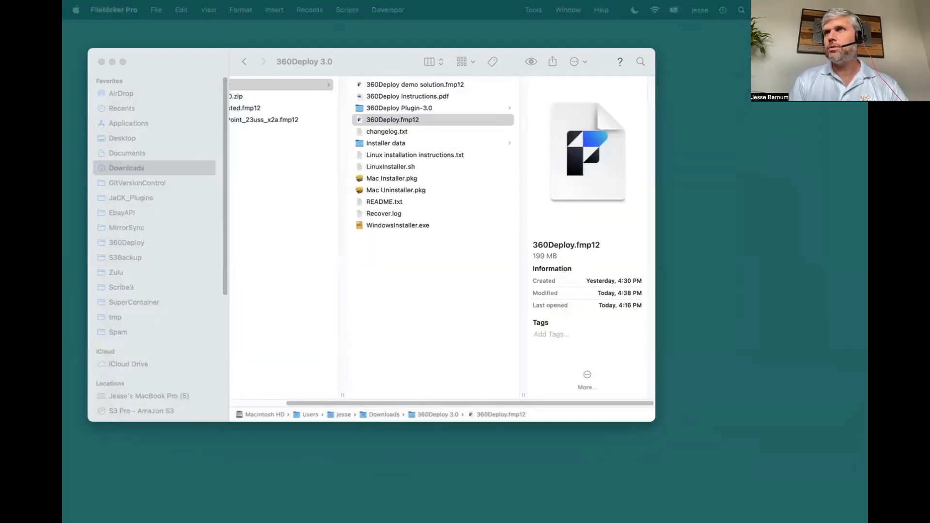
# Step: Fit the 360DeployHosted window on screen and examine the recipient address for migration reports in the configuration's settings
pyautogui.moveTo(543, 521); pyautogui.dragTo(285, 81)
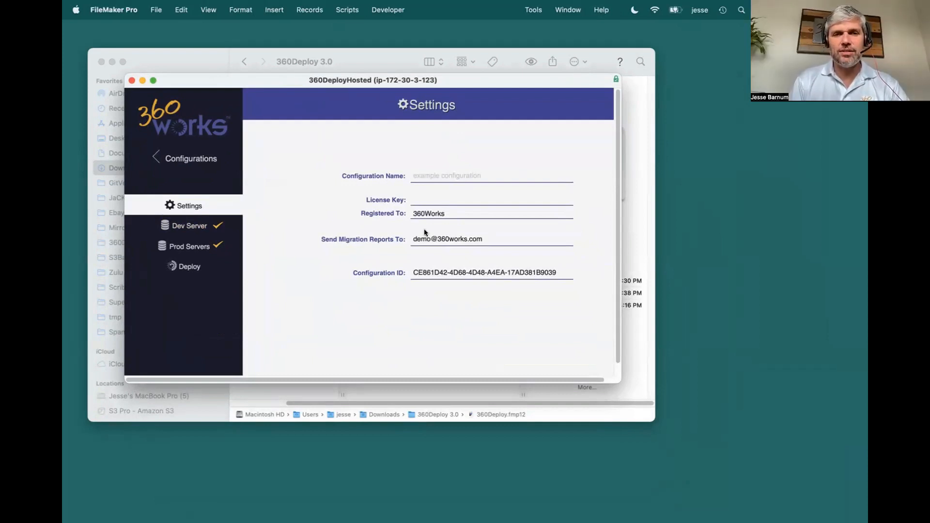
pyautogui.click(488, 236)
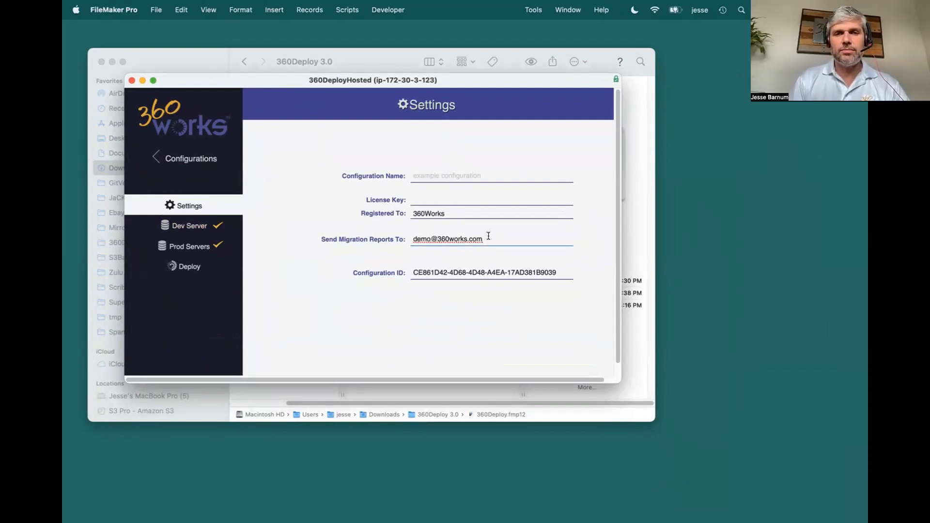
pyautogui.moveTo(489, 236); pyautogui.dragTo(418, 232)
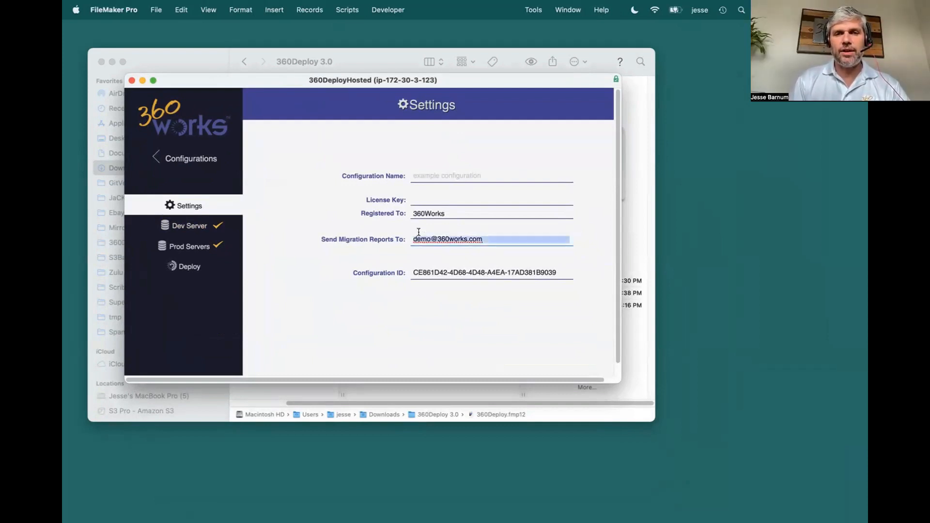
pyautogui.click(348, 234)
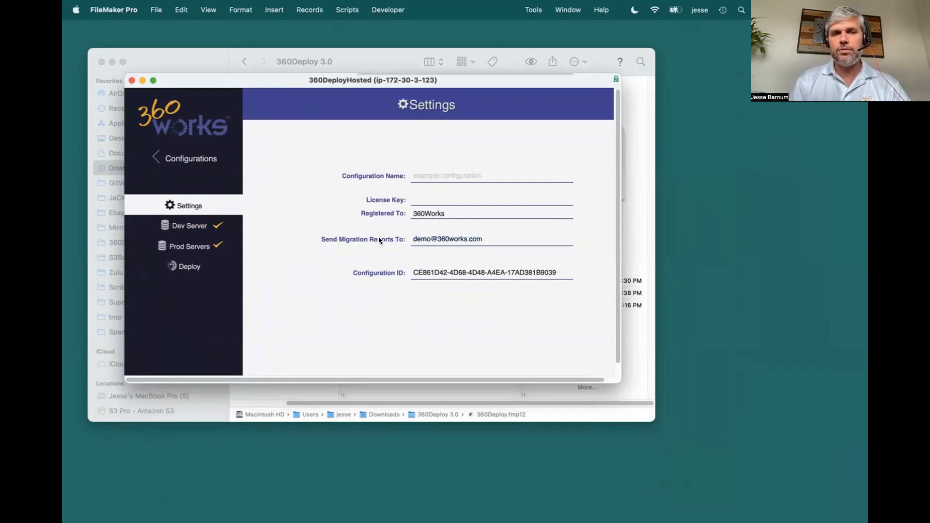
# Step: Highlight the recipient address for migration reports, then bring up the 360DeployHosted configuration's Dev Server page and reposition its window
pyautogui.click(414, 239)
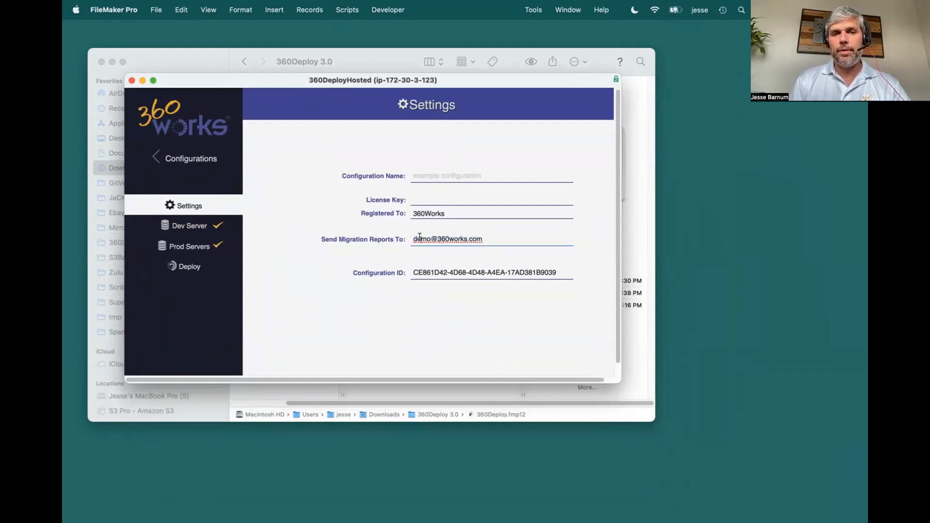
pyautogui.tripleClick(464, 239)
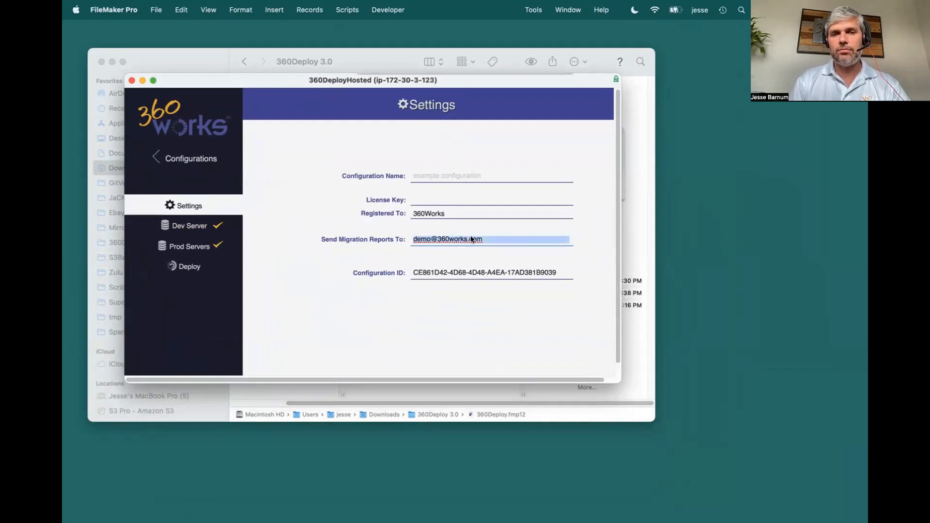
pyautogui.click(293, 270)
pyautogui.press('super+w')
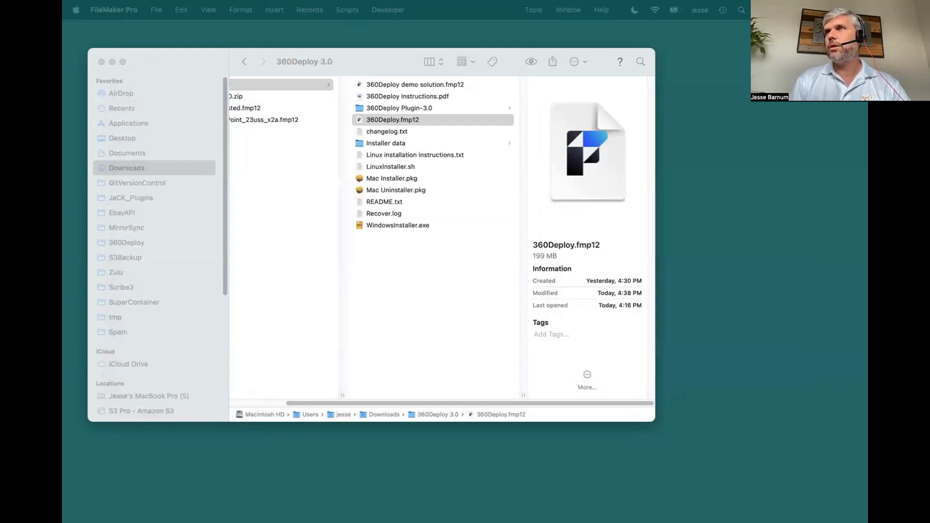
pyautogui.moveTo(726, 421); pyautogui.dragTo(236, 103)
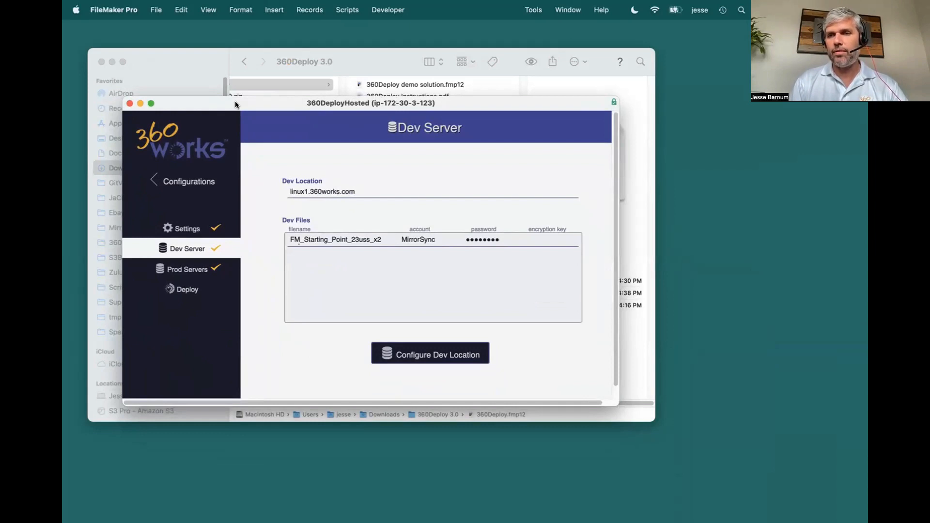
pyautogui.moveTo(236, 104); pyautogui.dragTo(293, 106)
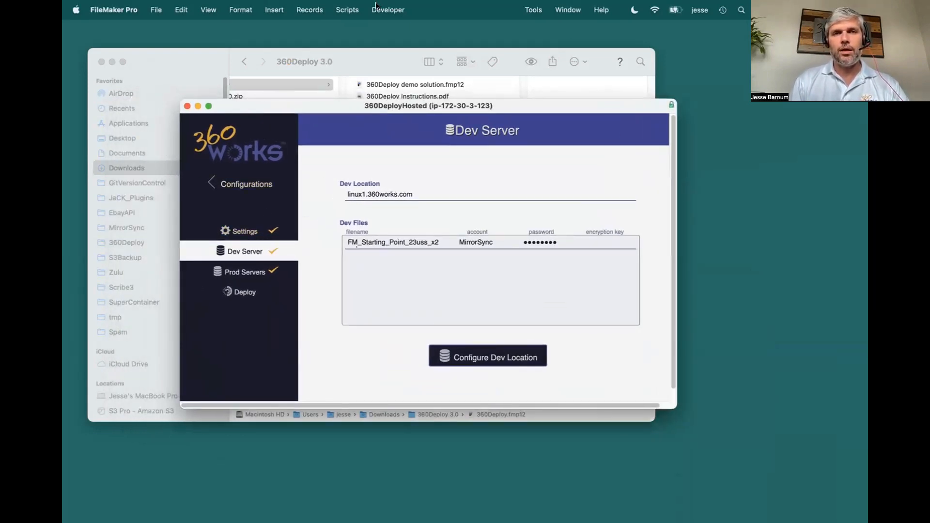
# Step: Open the PSOS : 360Store Deployment script, examine the $~configuration_id variable's value without changing it, and close the Script Workspace
pyautogui.click(352, 10)
pyautogui.click(349, 27)
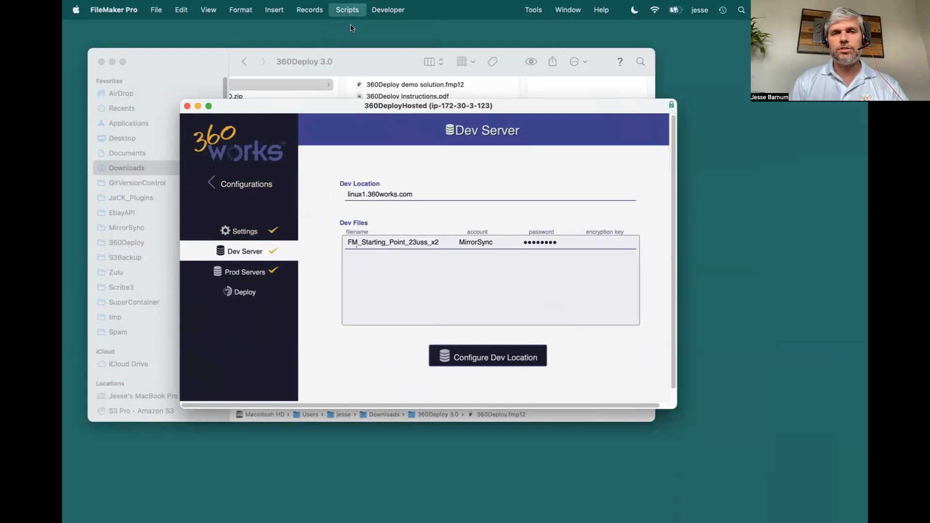
pyautogui.click(152, 258)
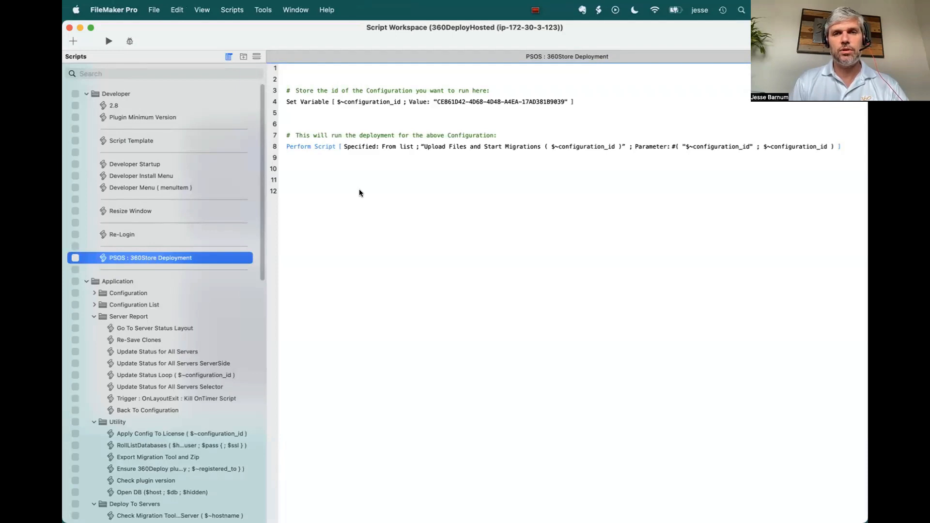
pyautogui.click(460, 101)
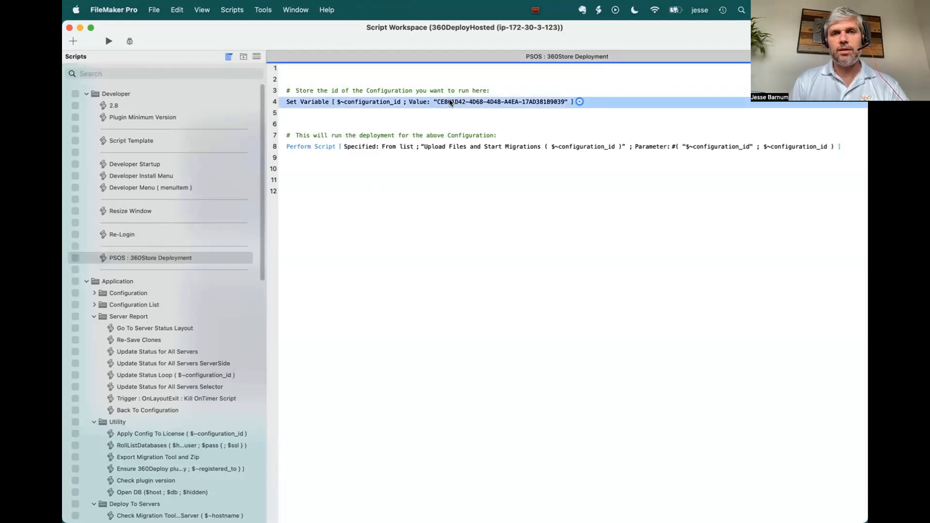
pyautogui.doubleClick(451, 103)
pyautogui.tripleClick(276, 161)
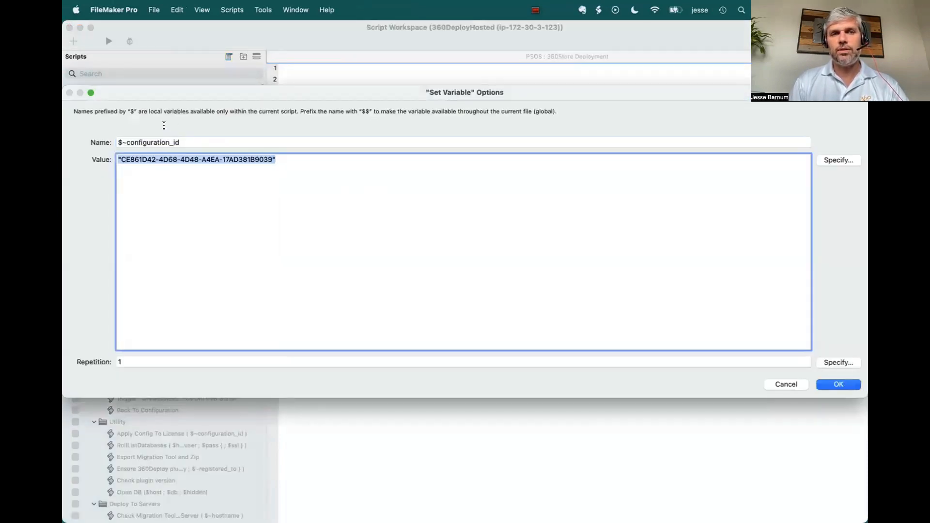
pyautogui.click(785, 384)
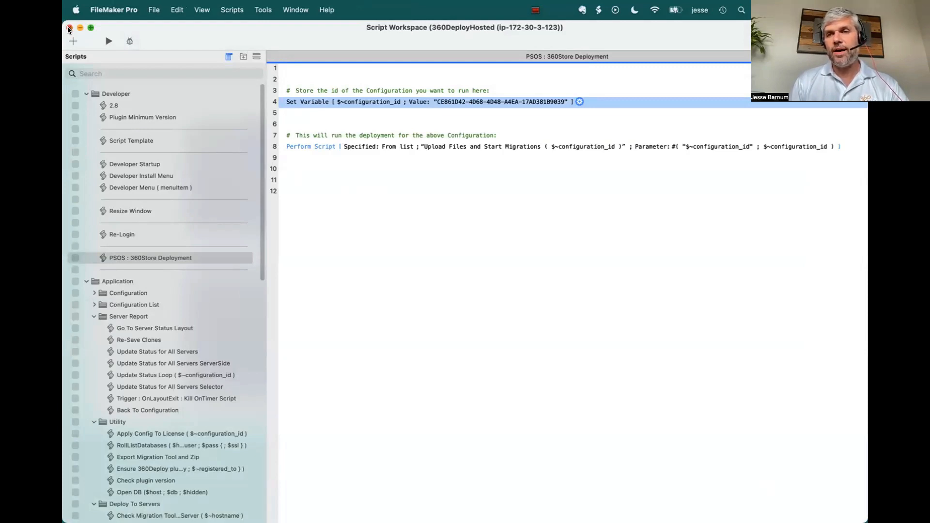
pyautogui.click(69, 28)
# Step: Switch to Safari and sign in to the FileMaker Server Admin Console with the saved admin user name and password
pyautogui.moveTo(311, 102); pyautogui.dragTo(270, 154)
pyautogui.press('super+Tab')
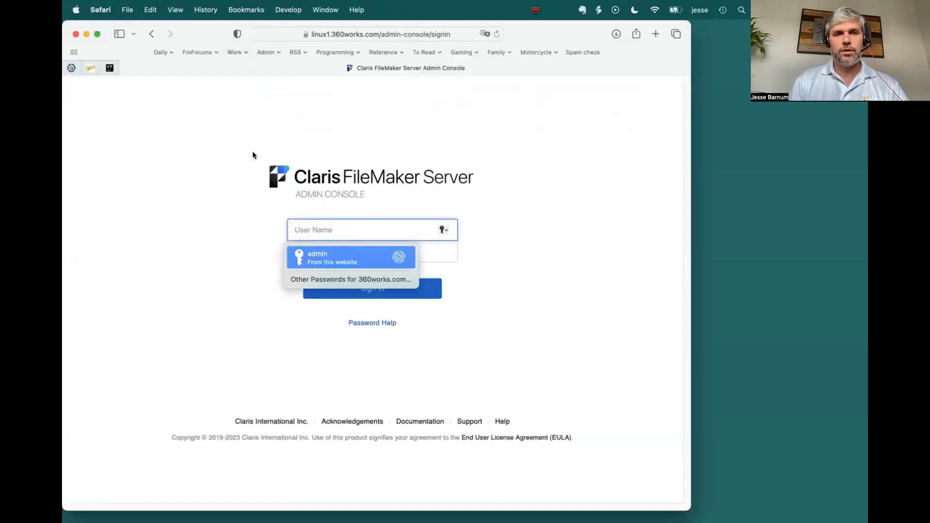
pyautogui.click(317, 254)
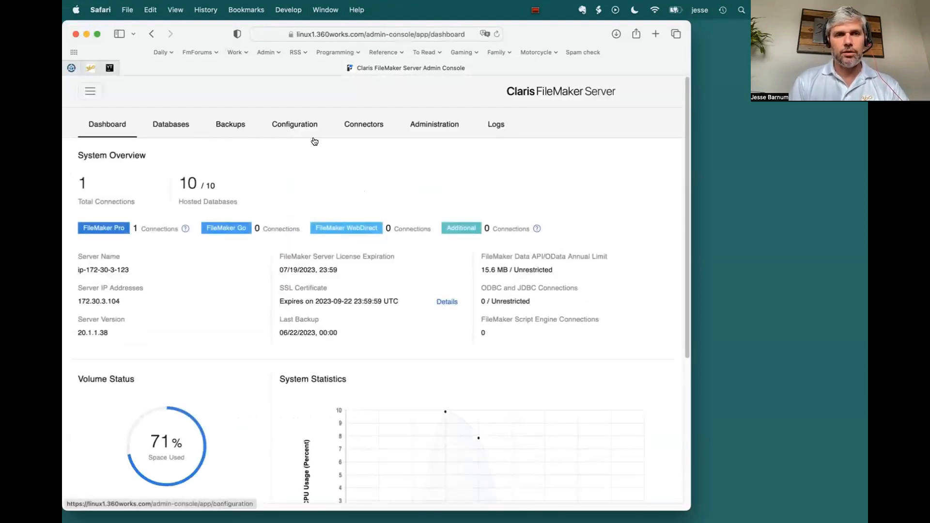
# Step: Open Script and Verify Schedules in the server's configuration and select the 360Deploy schedule
pyautogui.click(305, 125)
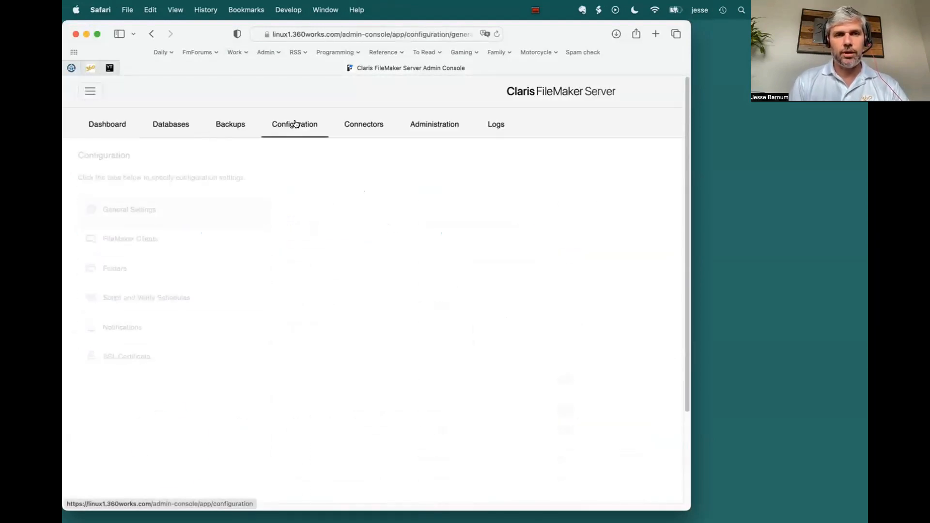
pyautogui.click(141, 299)
pyautogui.click(368, 235)
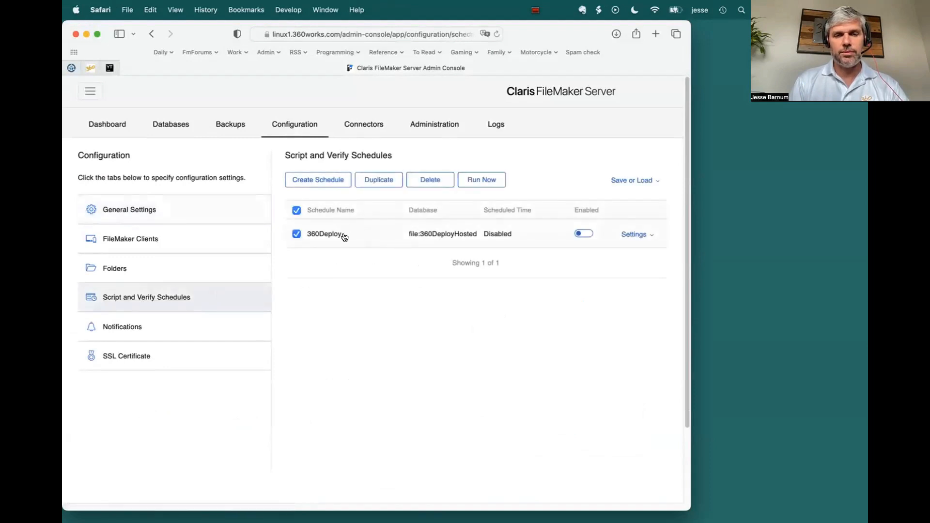
# Step: Expand the 360Deploy schedule's settings and examine its database, FileMaker script and script parameter
pyautogui.click(633, 234)
pyautogui.scroll(-2, 546, 330)
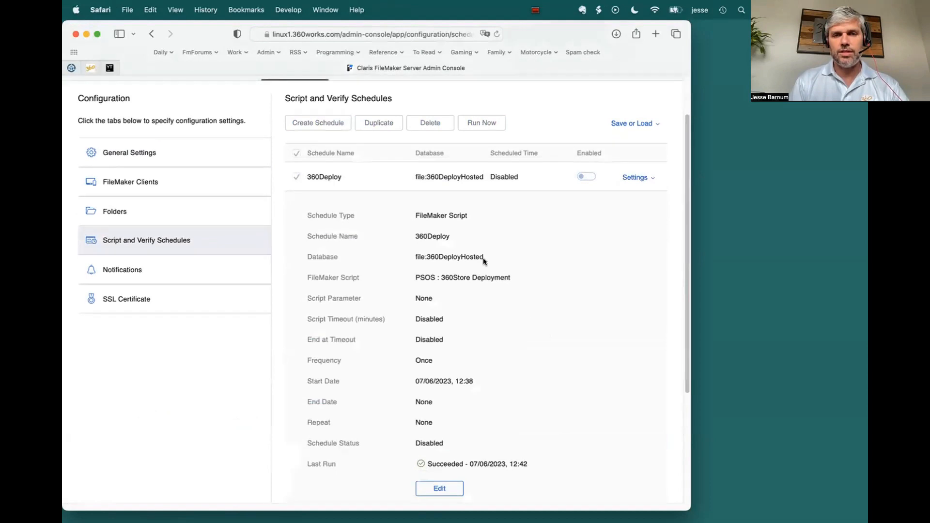
pyautogui.doubleClick(466, 256)
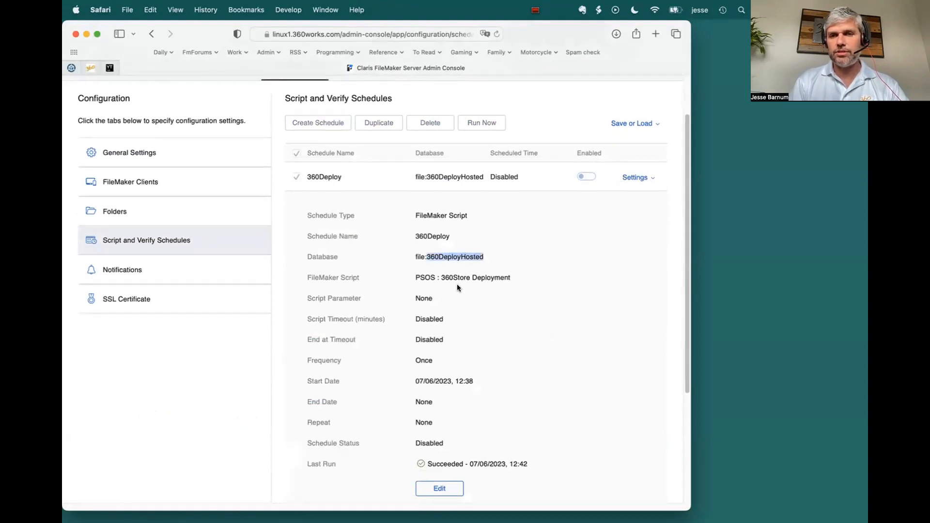
pyautogui.scroll(-2, 509, 339)
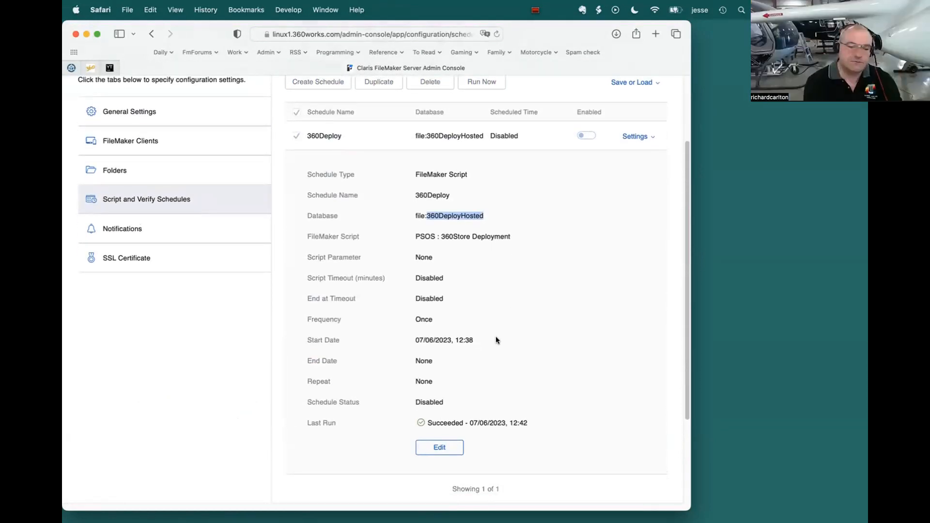
pyautogui.moveTo(417, 235); pyautogui.dragTo(511, 237)
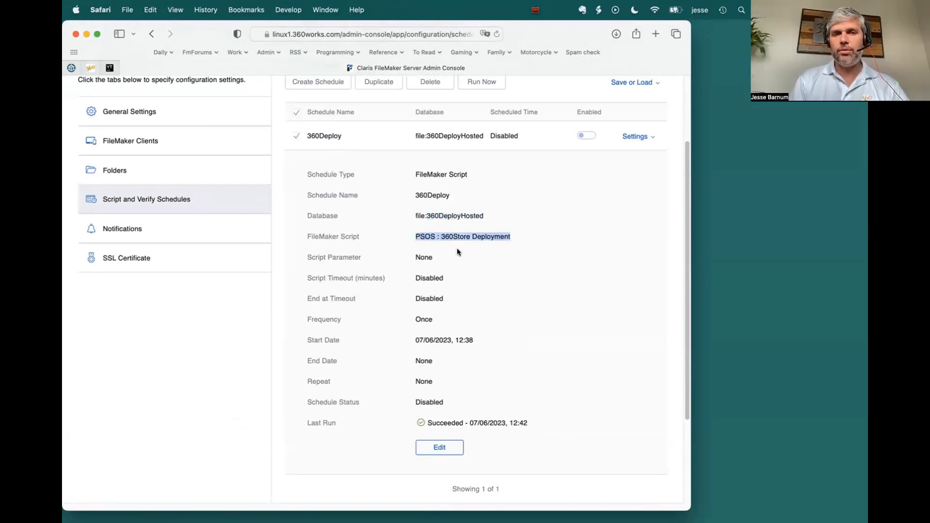
pyautogui.doubleClick(425, 256)
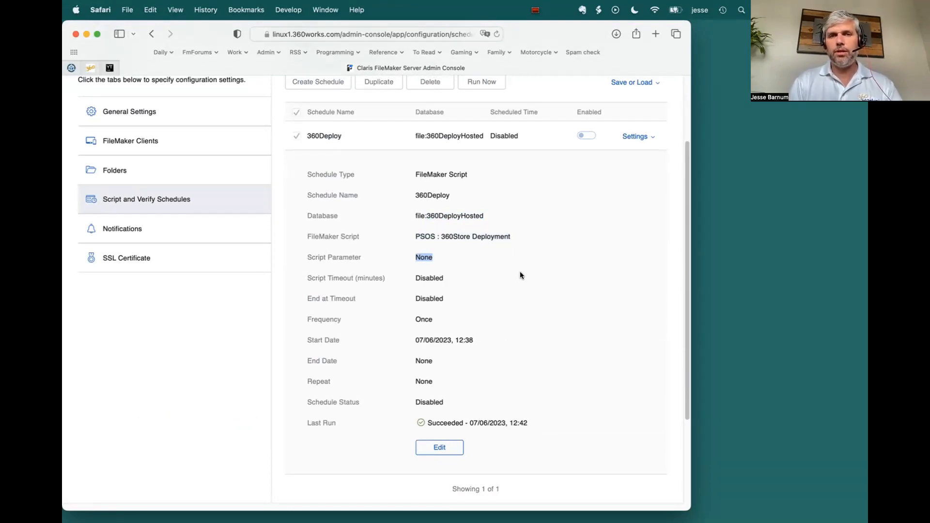
# Step: Shrink and move the Admin Console window, then switch to Mail and reduce its Demo inbox window so both are visible
pyautogui.moveTo(690, 510); pyautogui.dragTo(681, 384)
pyautogui.moveTo(196, 34); pyautogui.dragTo(358, 186)
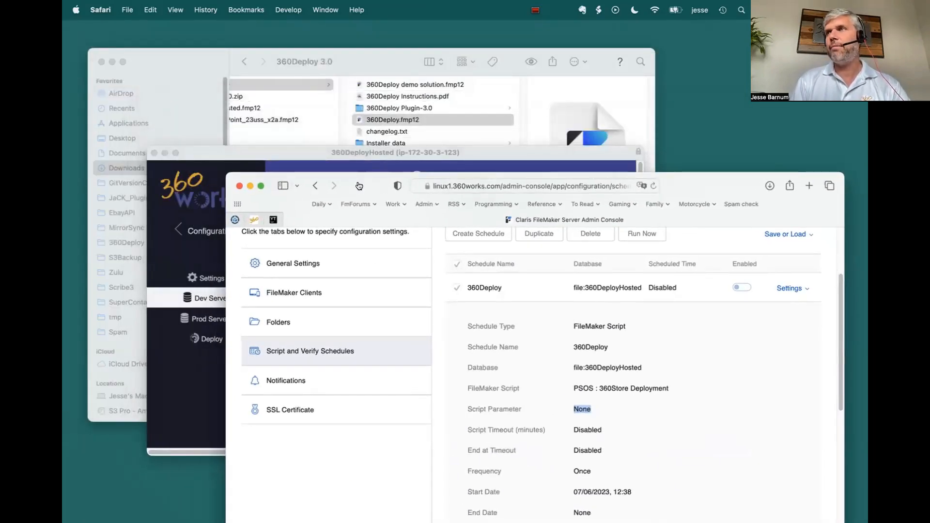
pyautogui.press('super+Tab')
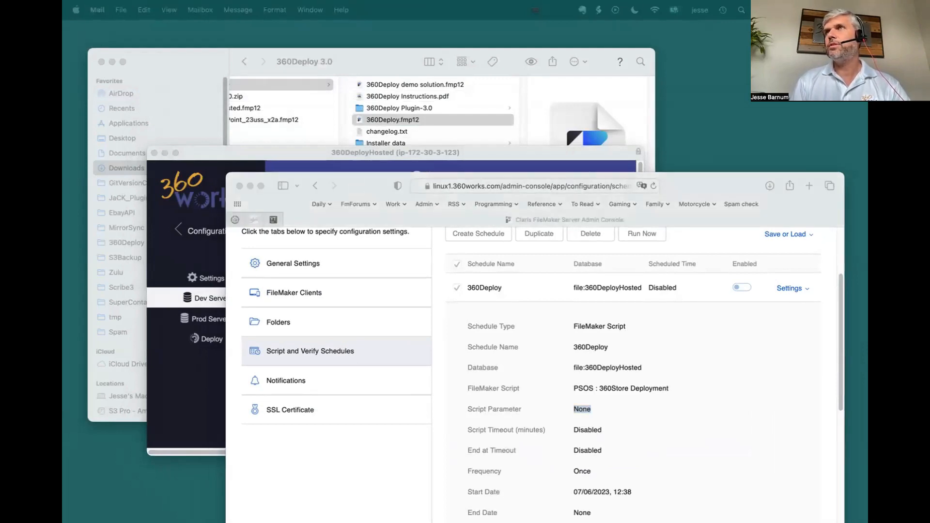
pyautogui.moveTo(495, 297); pyautogui.dragTo(162, 35)
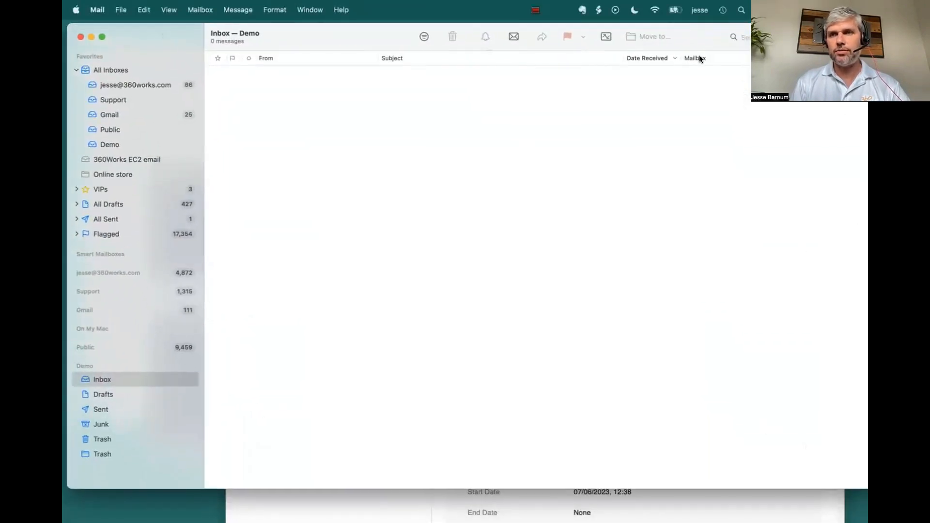
pyautogui.doubleClick(710, 35)
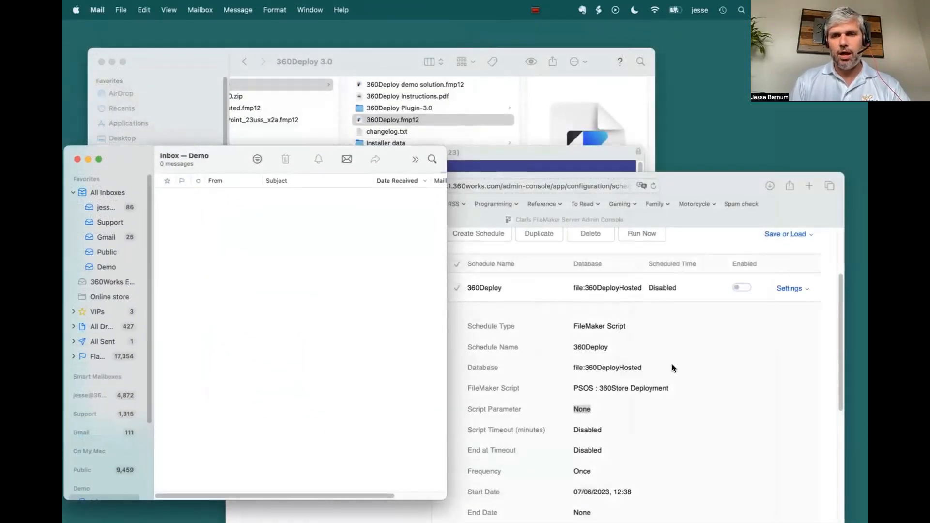
# Step: Return to the Admin Console in Safari, fit its window beside Mail, and run the 360Deploy schedule immediately
pyautogui.click(672, 364)
pyautogui.moveTo(367, 183); pyautogui.dragTo(260, 137)
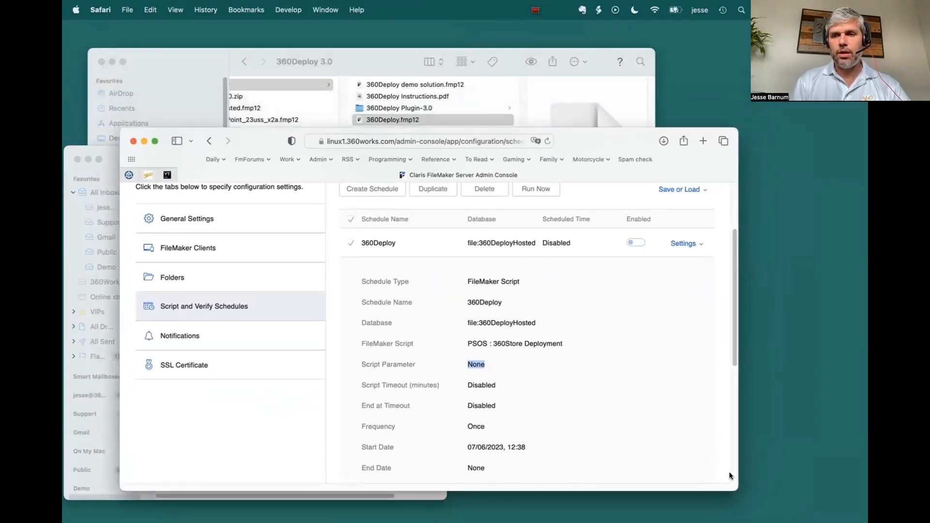
pyautogui.moveTo(735, 486); pyautogui.dragTo(701, 486)
pyautogui.scroll(3, 668, 387)
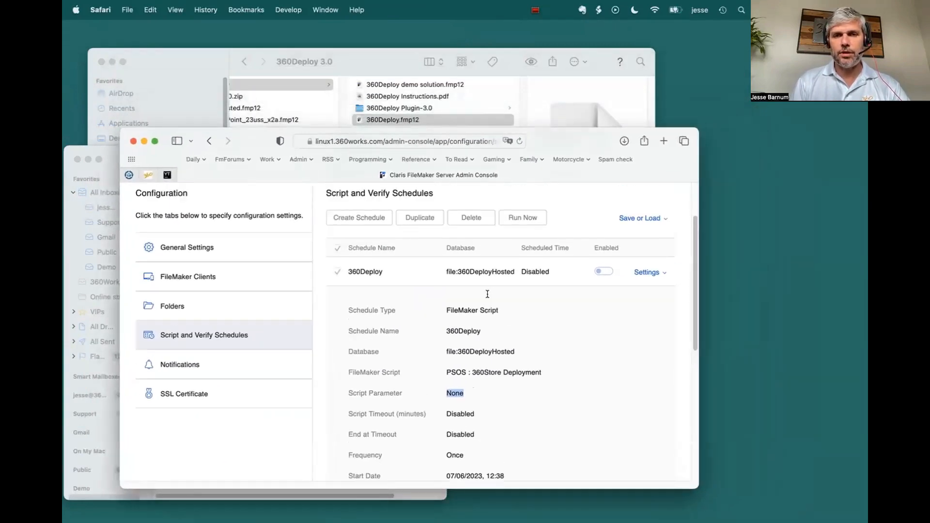
pyautogui.click(651, 326)
pyautogui.click(523, 272)
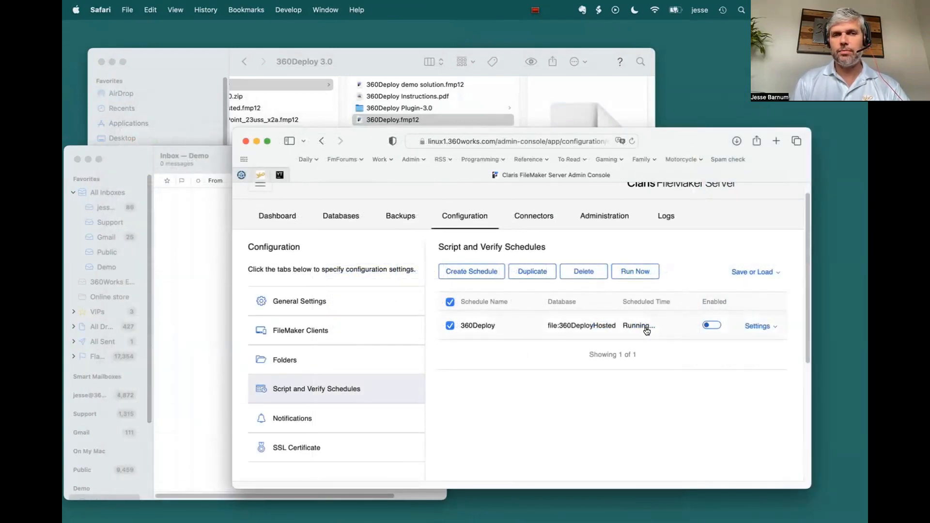
# Step: Switch to Mail, open the migrations starting report from 360Deploy in the Demo inbox, and close the message
pyautogui.click(193, 260)
pyautogui.doubleClick(280, 196)
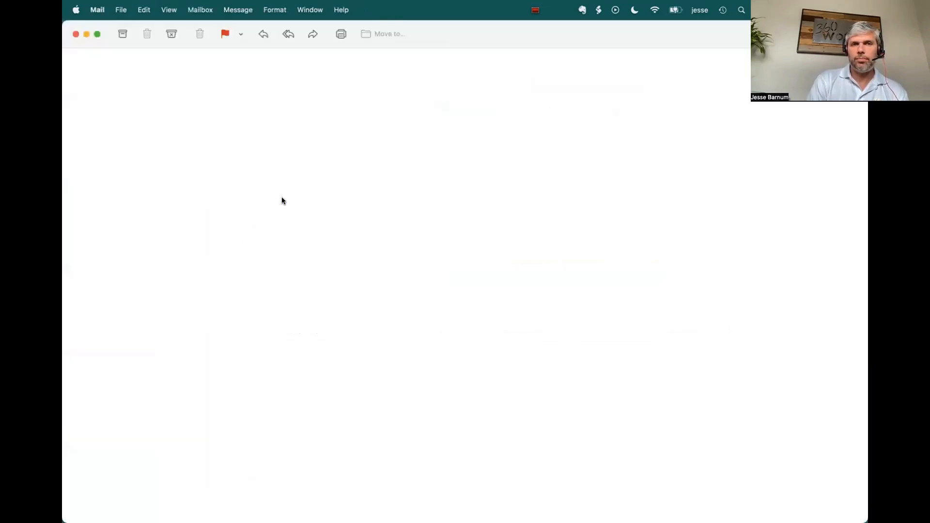
pyautogui.click(76, 34)
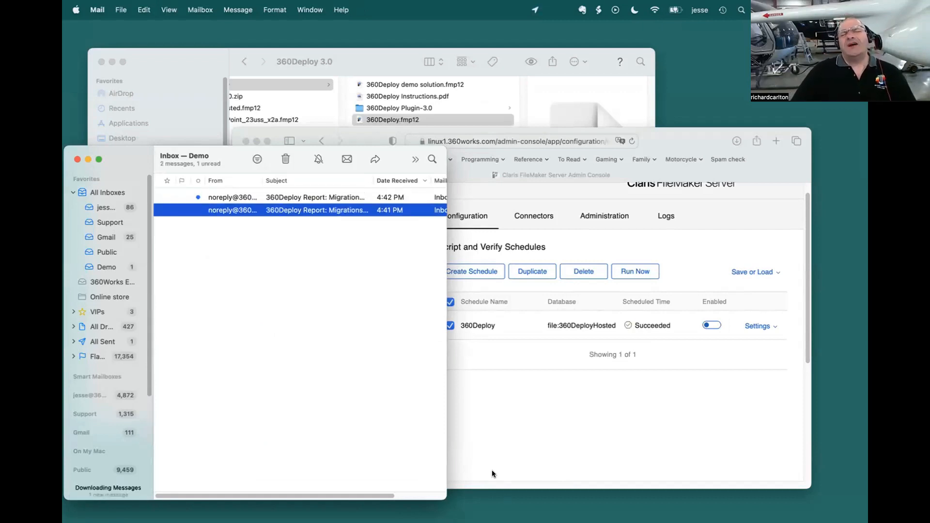
# Step: Widen the Mail window and the Subject column so the 360Deploy report subjects show in full
pyautogui.moveTo(446, 498); pyautogui.dragTo(546, 490)
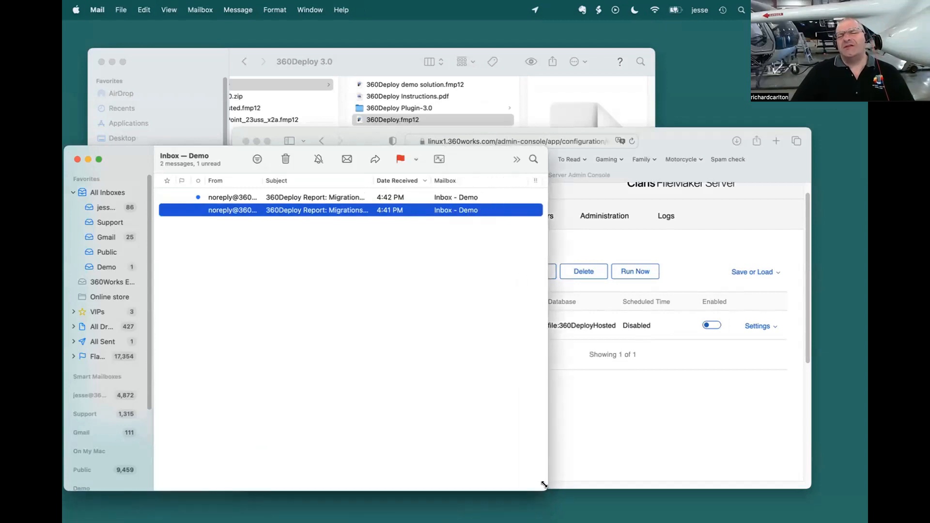
pyautogui.moveTo(372, 180); pyautogui.dragTo(411, 180)
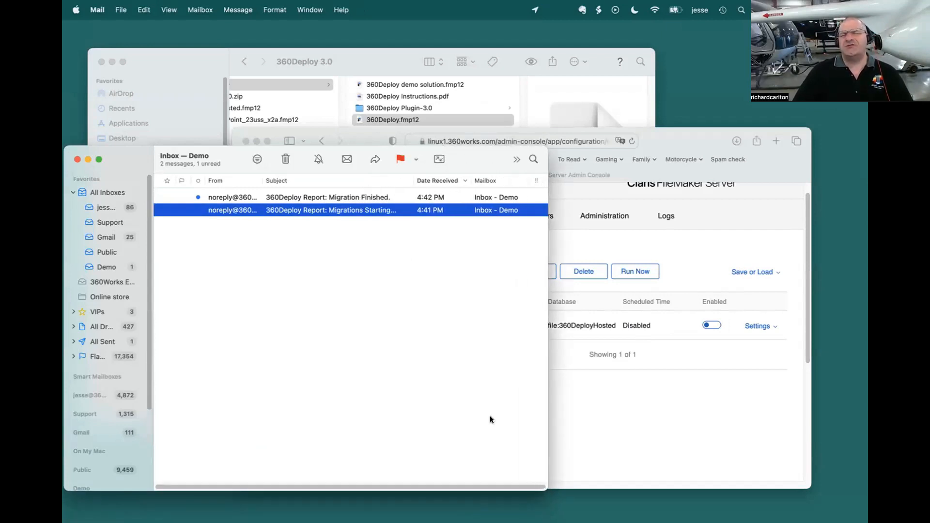
pyautogui.moveTo(547, 490); pyautogui.dragTo(569, 487)
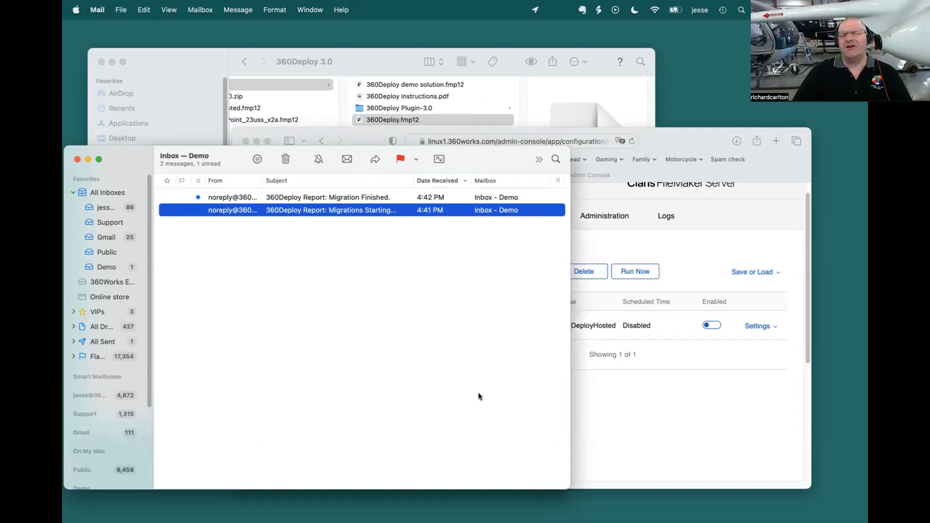
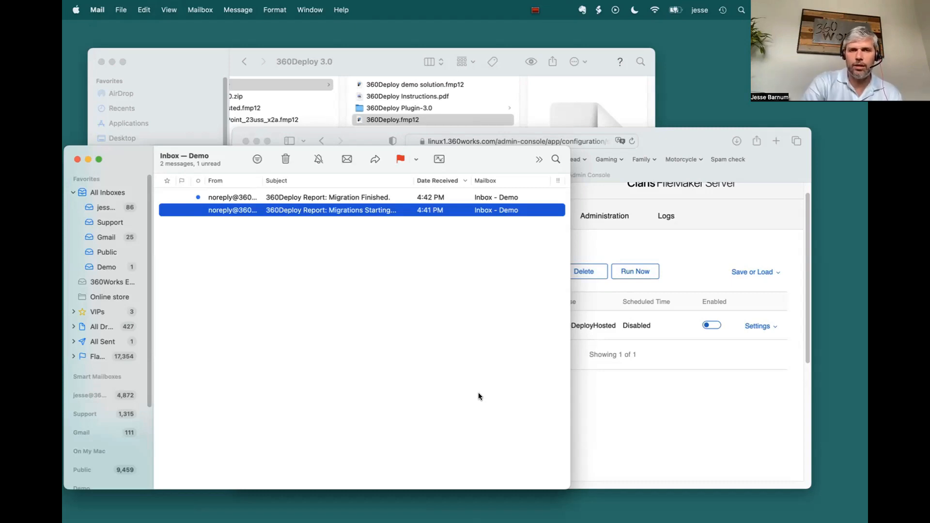
# Step: Open the migration finished report from 360Deploy in the Demo inbox, close it, and return to the Admin Console in Safari
pyautogui.press('Up')
pyautogui.press('super+o')
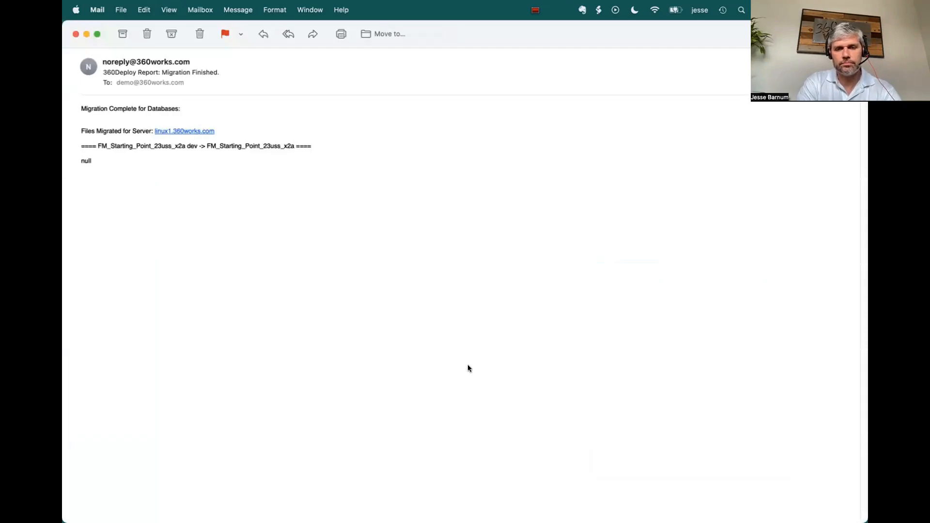
pyautogui.press('super+w')
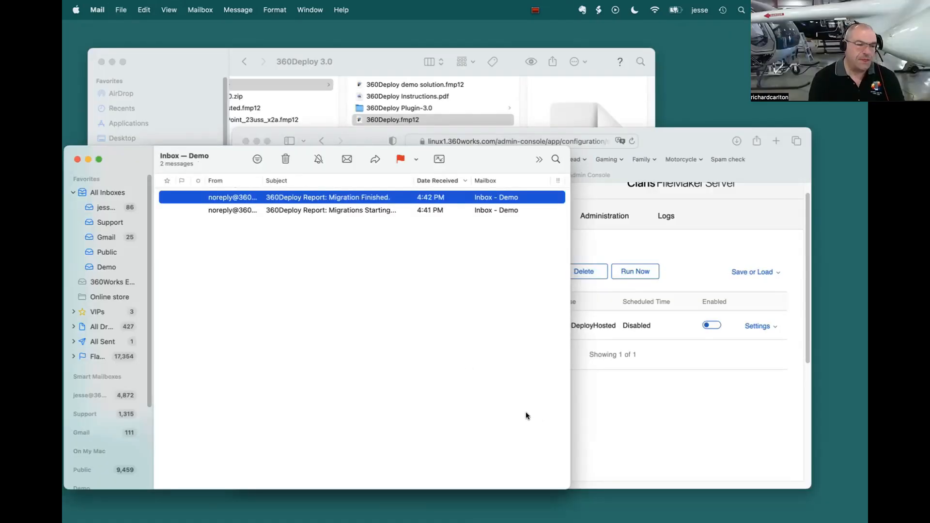
pyautogui.click(606, 422)
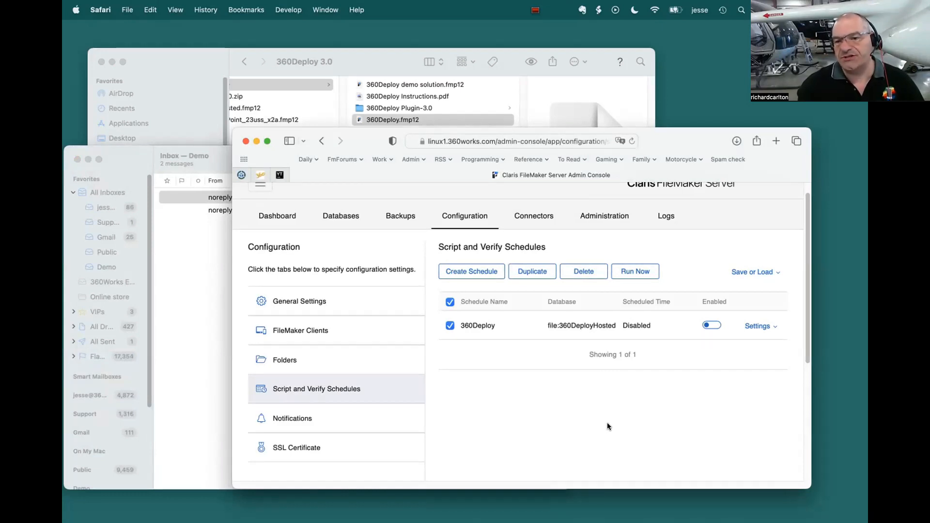
# Step: Switch to 360DeployHosted in FileMaker Pro and show the deployment details of the jupiter.360works.com configuration
pyautogui.press('super+Tab')
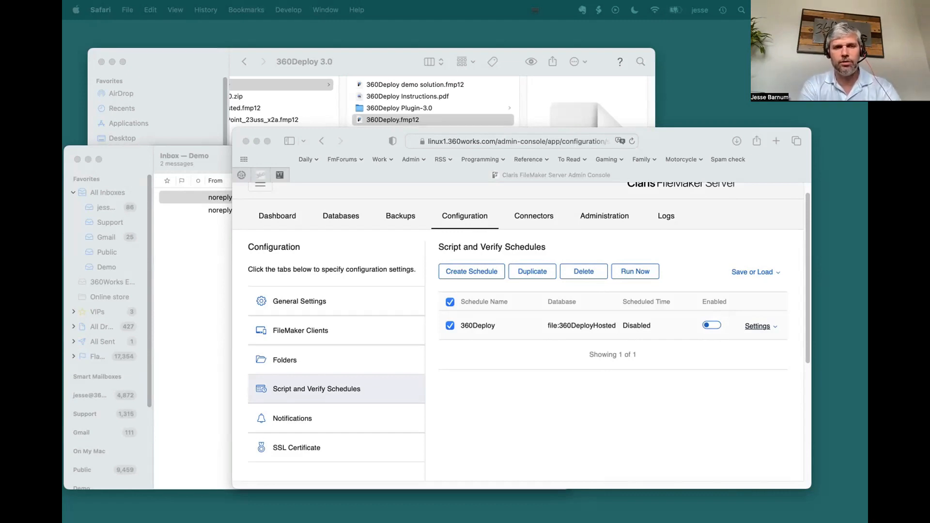
pyautogui.press('super+Tab')
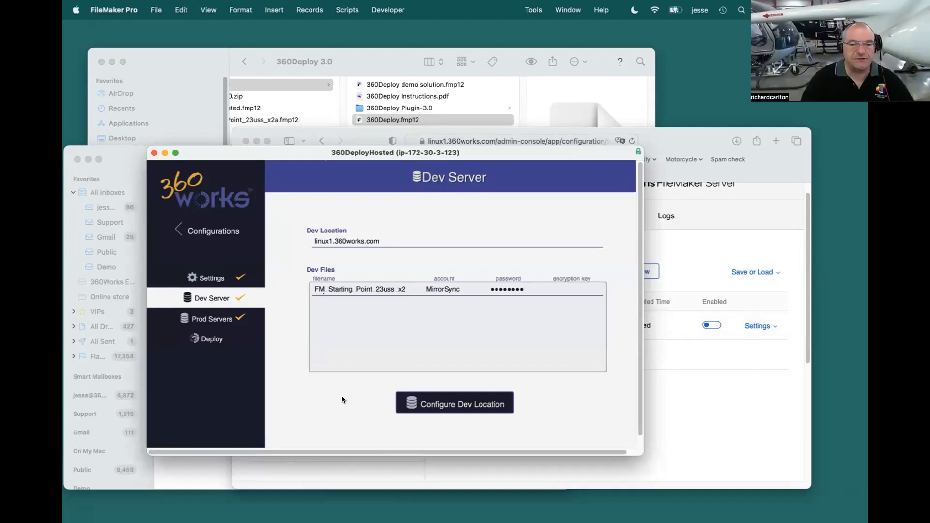
pyautogui.click(213, 231)
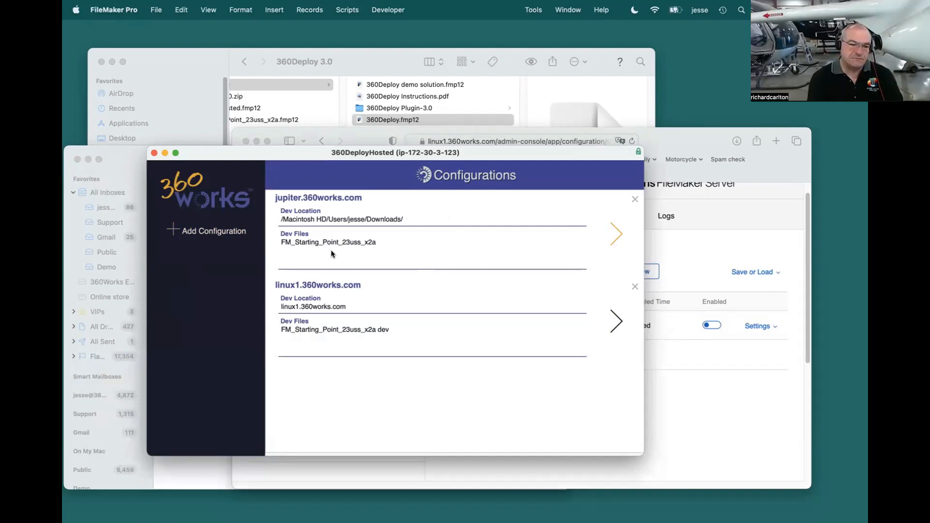
pyautogui.click(617, 230)
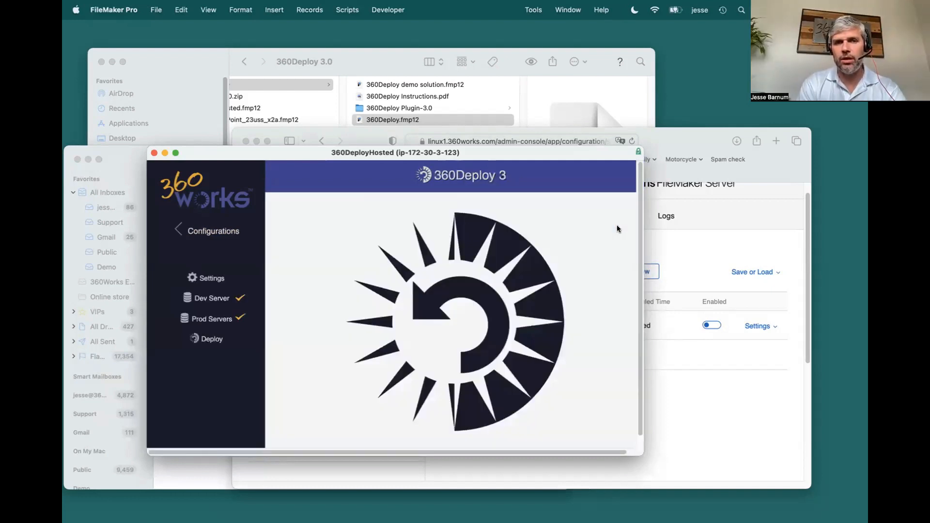
pyautogui.click(209, 340)
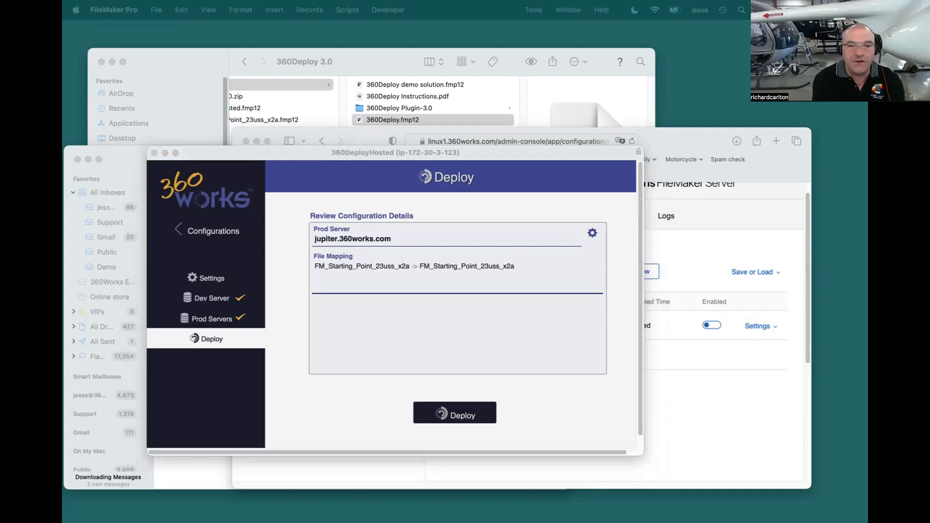
pyautogui.click(349, 168)
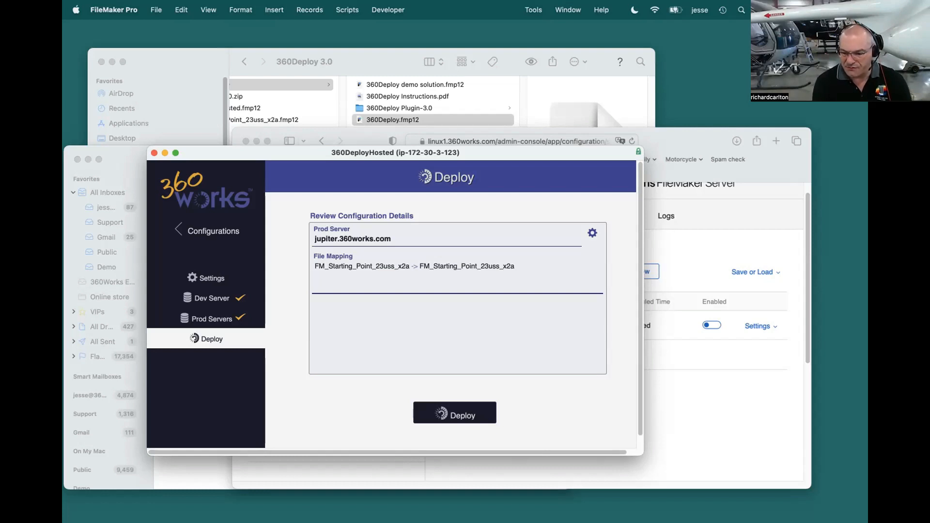
pyautogui.press('super+Tab')
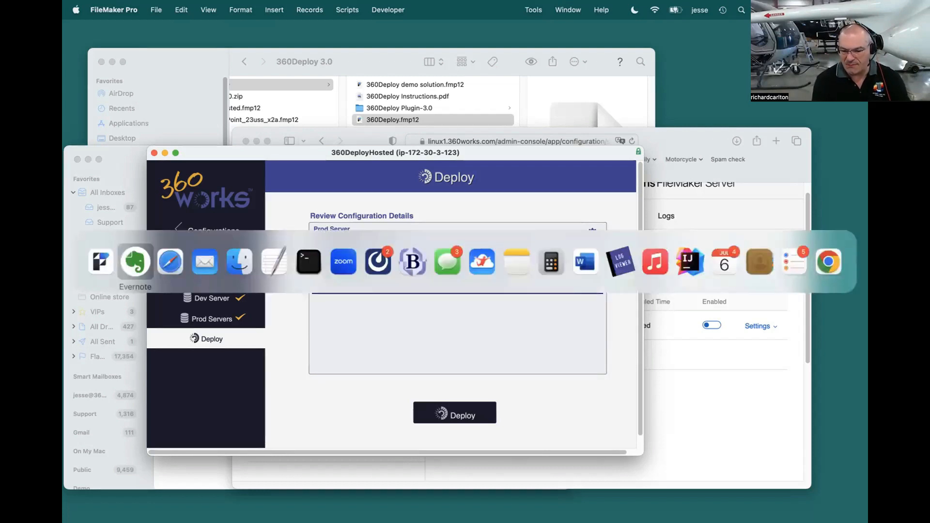
pyautogui.press('Escape')
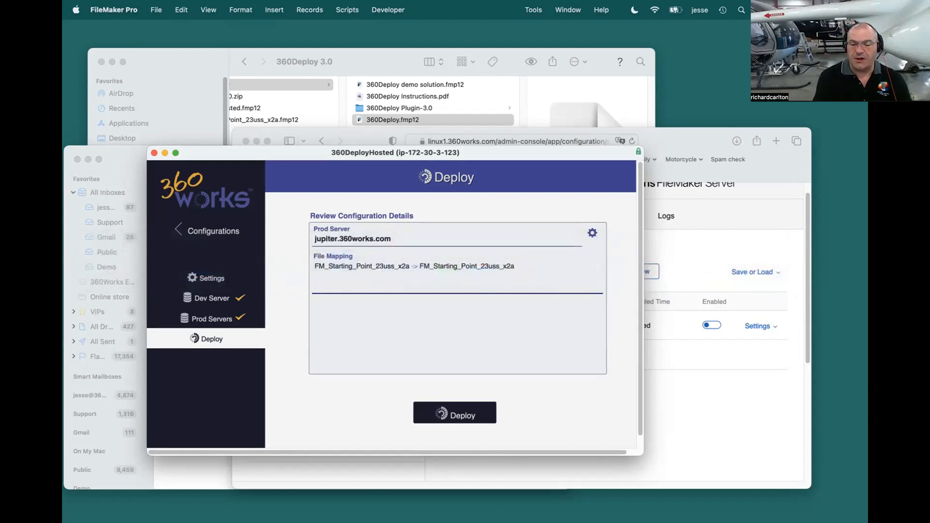
# Step: Check the dev server details of the jupiter.360works.com configuration, and show those of the linux1.360works.com configuration
pyautogui.click(213, 298)
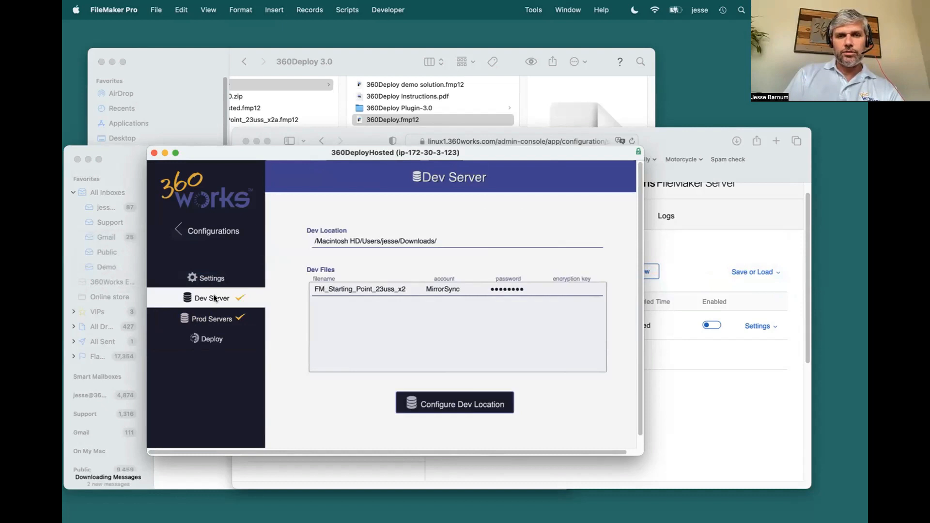
pyautogui.click(211, 231)
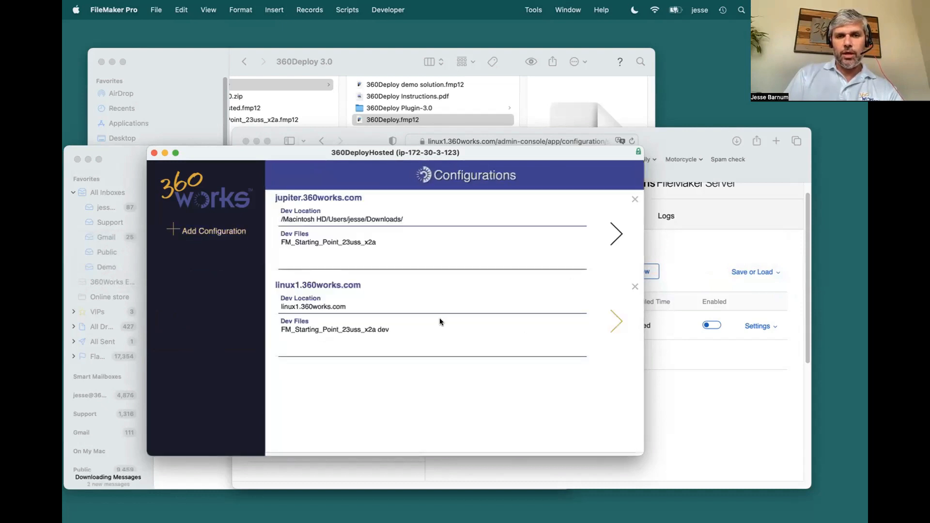
pyautogui.click(611, 314)
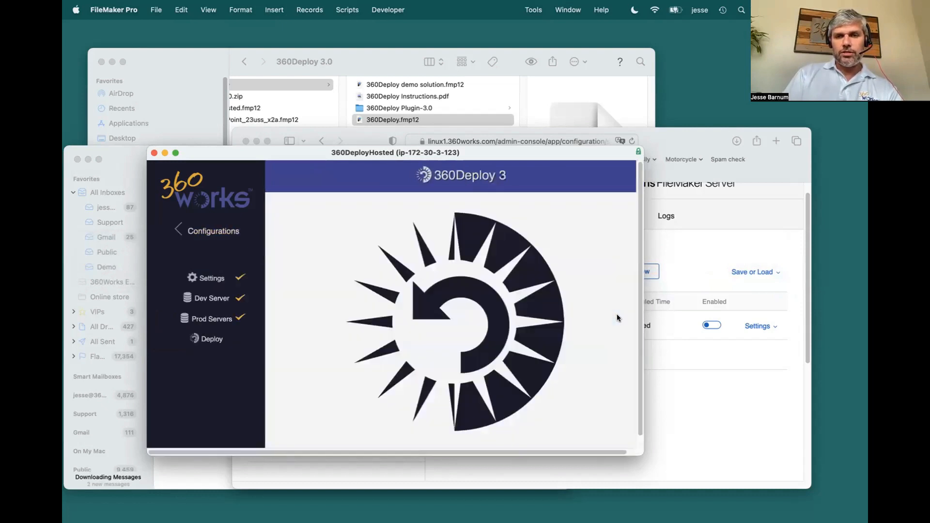
pyautogui.click(205, 300)
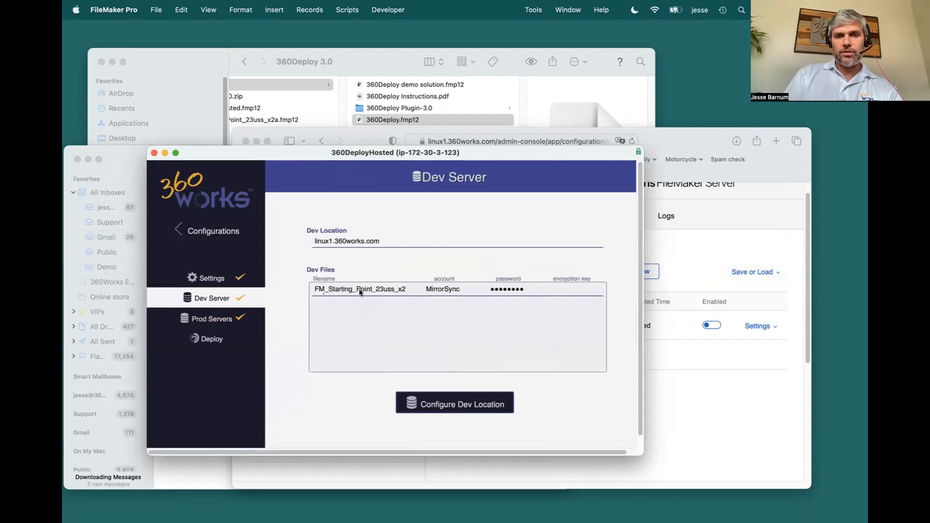
# Step: Start configuring the linux1.360works.com dev location, keep its server info, and continue to the development database selection
pyautogui.click(463, 408)
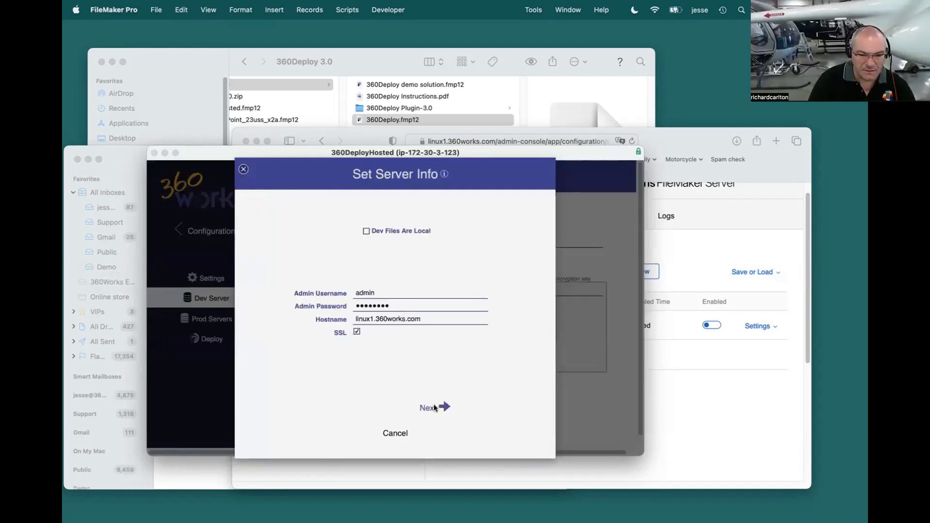
pyautogui.click(429, 409)
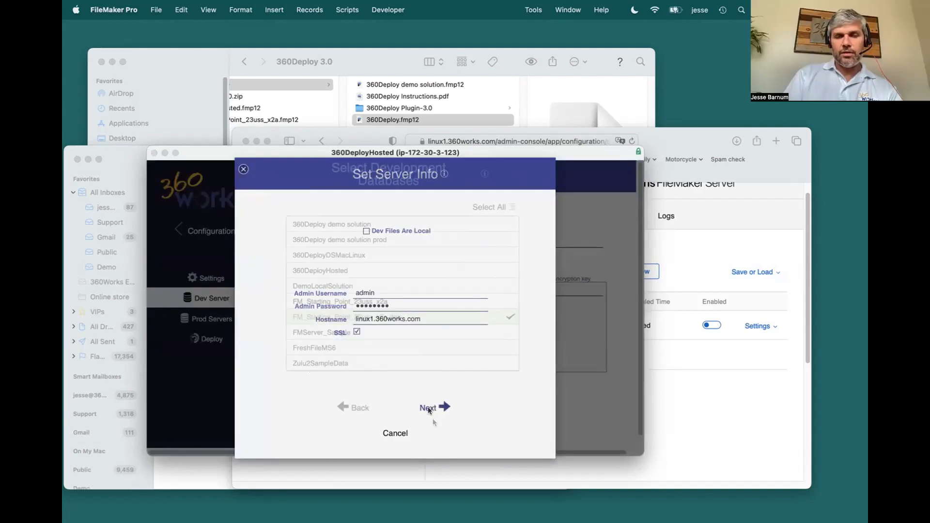